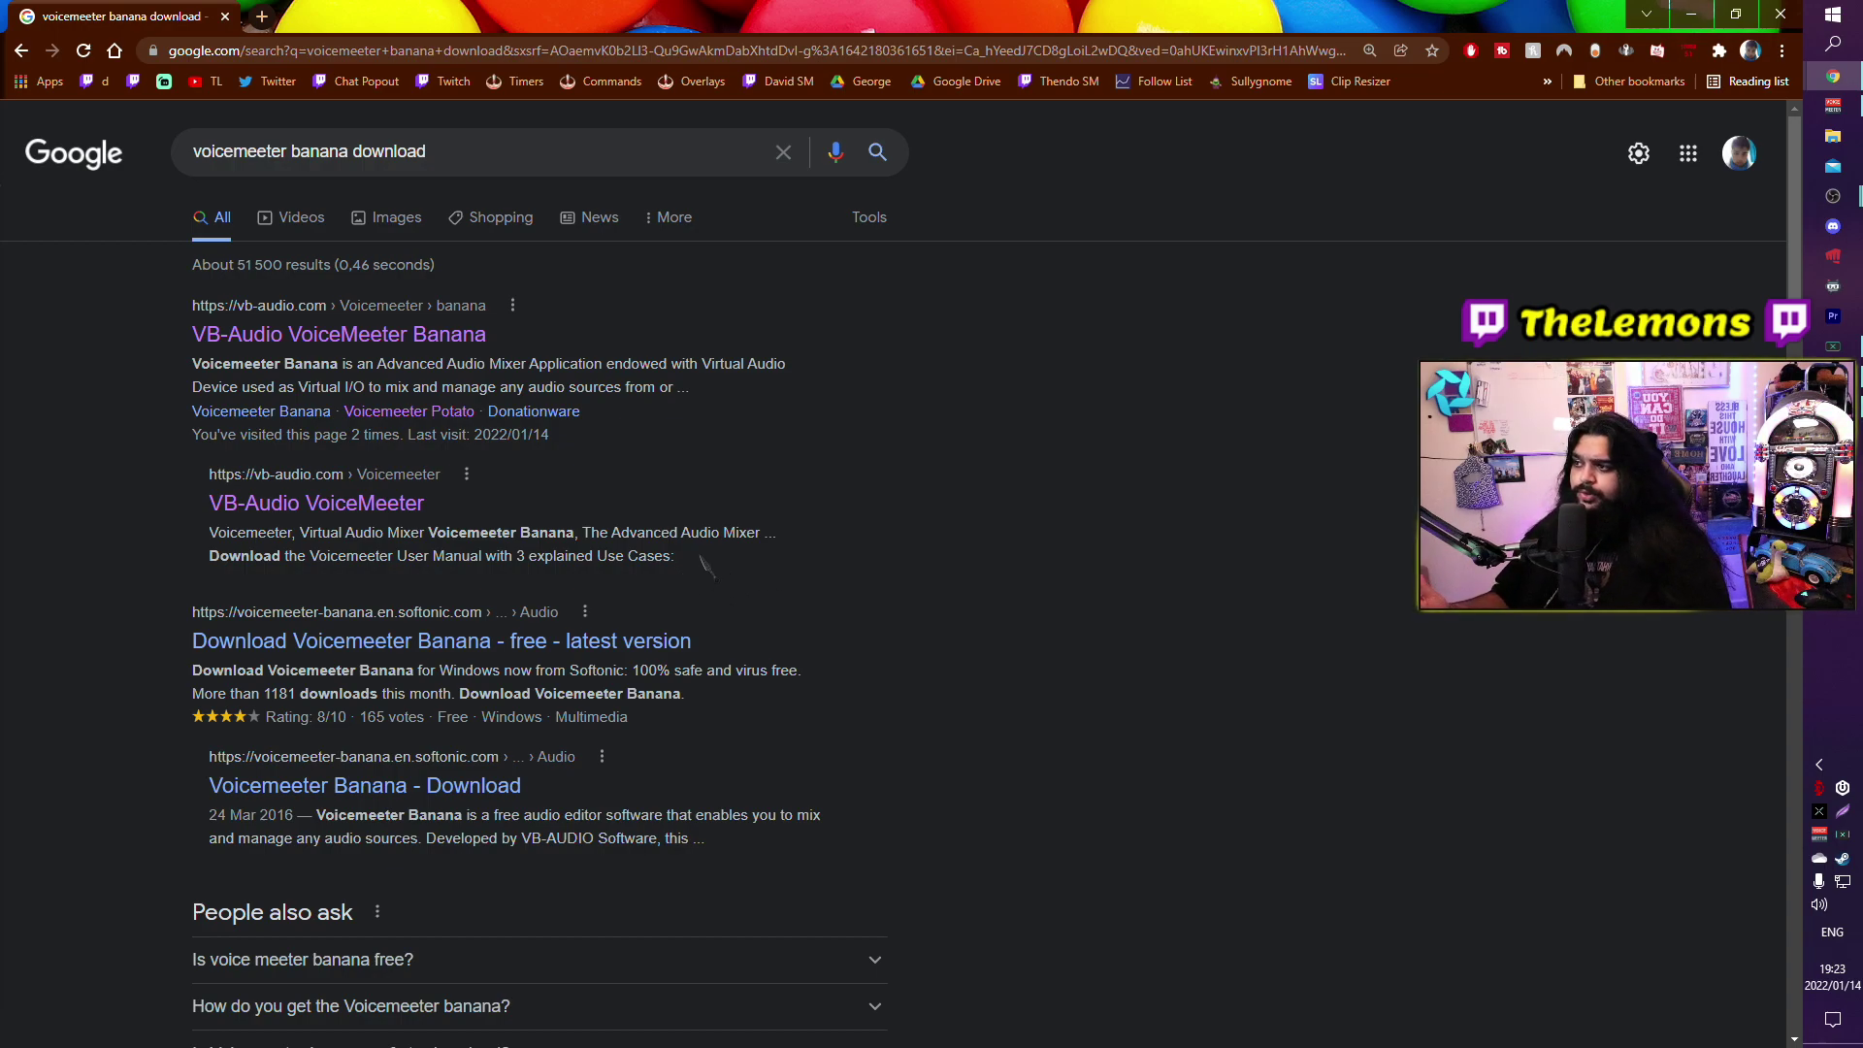
- Open the VB-Audio Voicemeeter Banana search result in a new tab
right_click(448, 337)
left_click(504, 355)
key("ctrl+Tab")
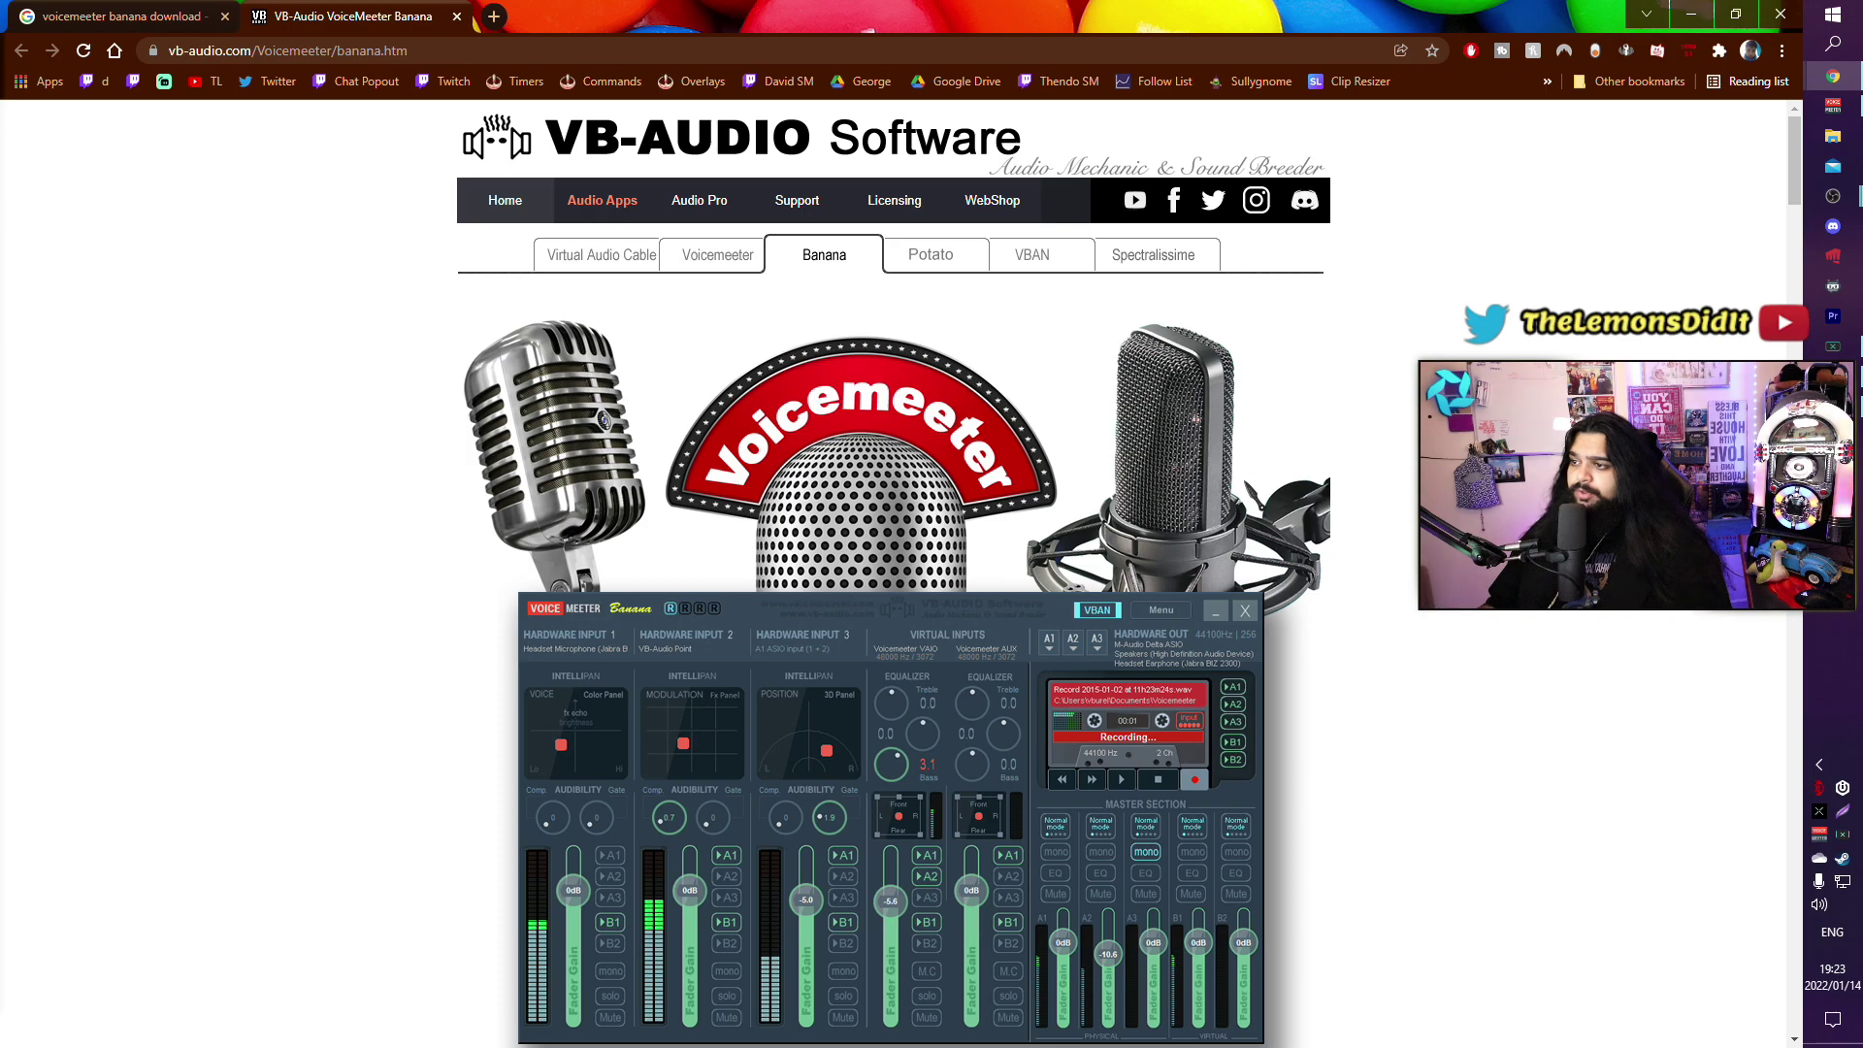
- Download the VoicemeeterSetup_v2061.zip package from the ZIP Package section
scroll(1382, 506, "down", 10)
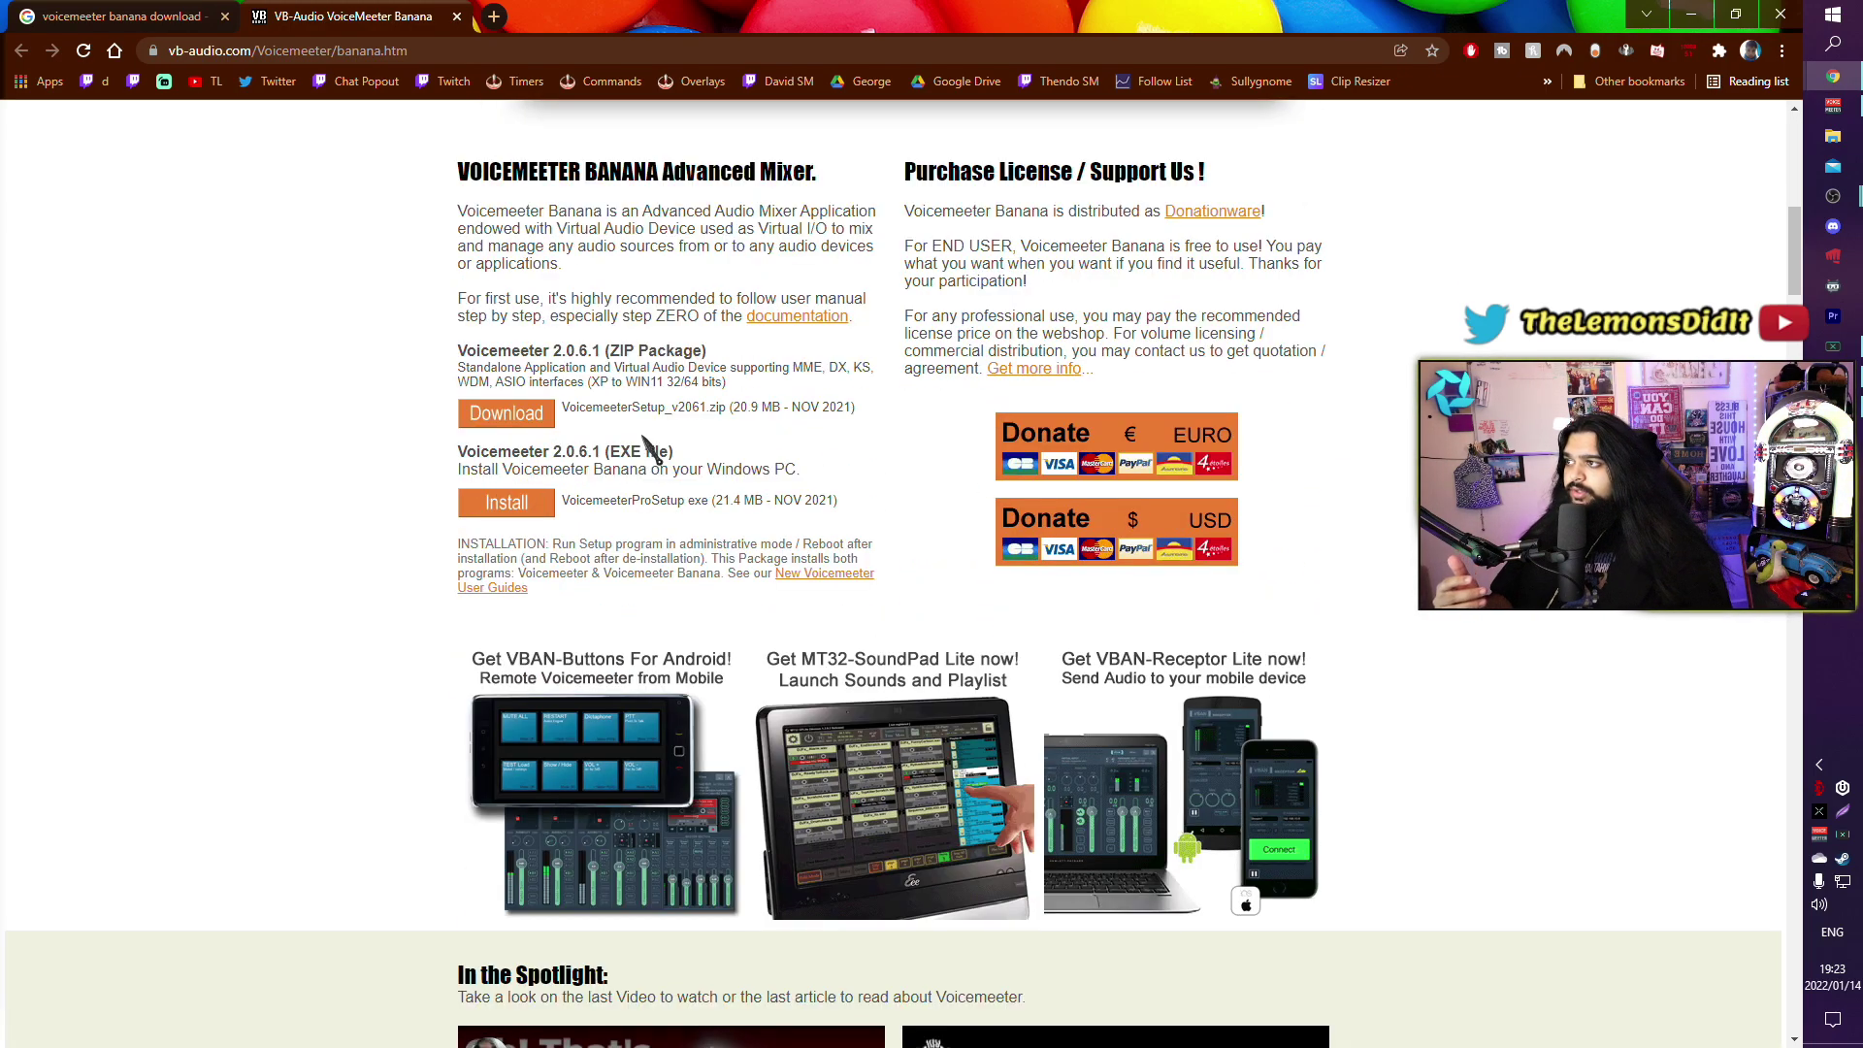
scroll(640, 439, "up", 3)
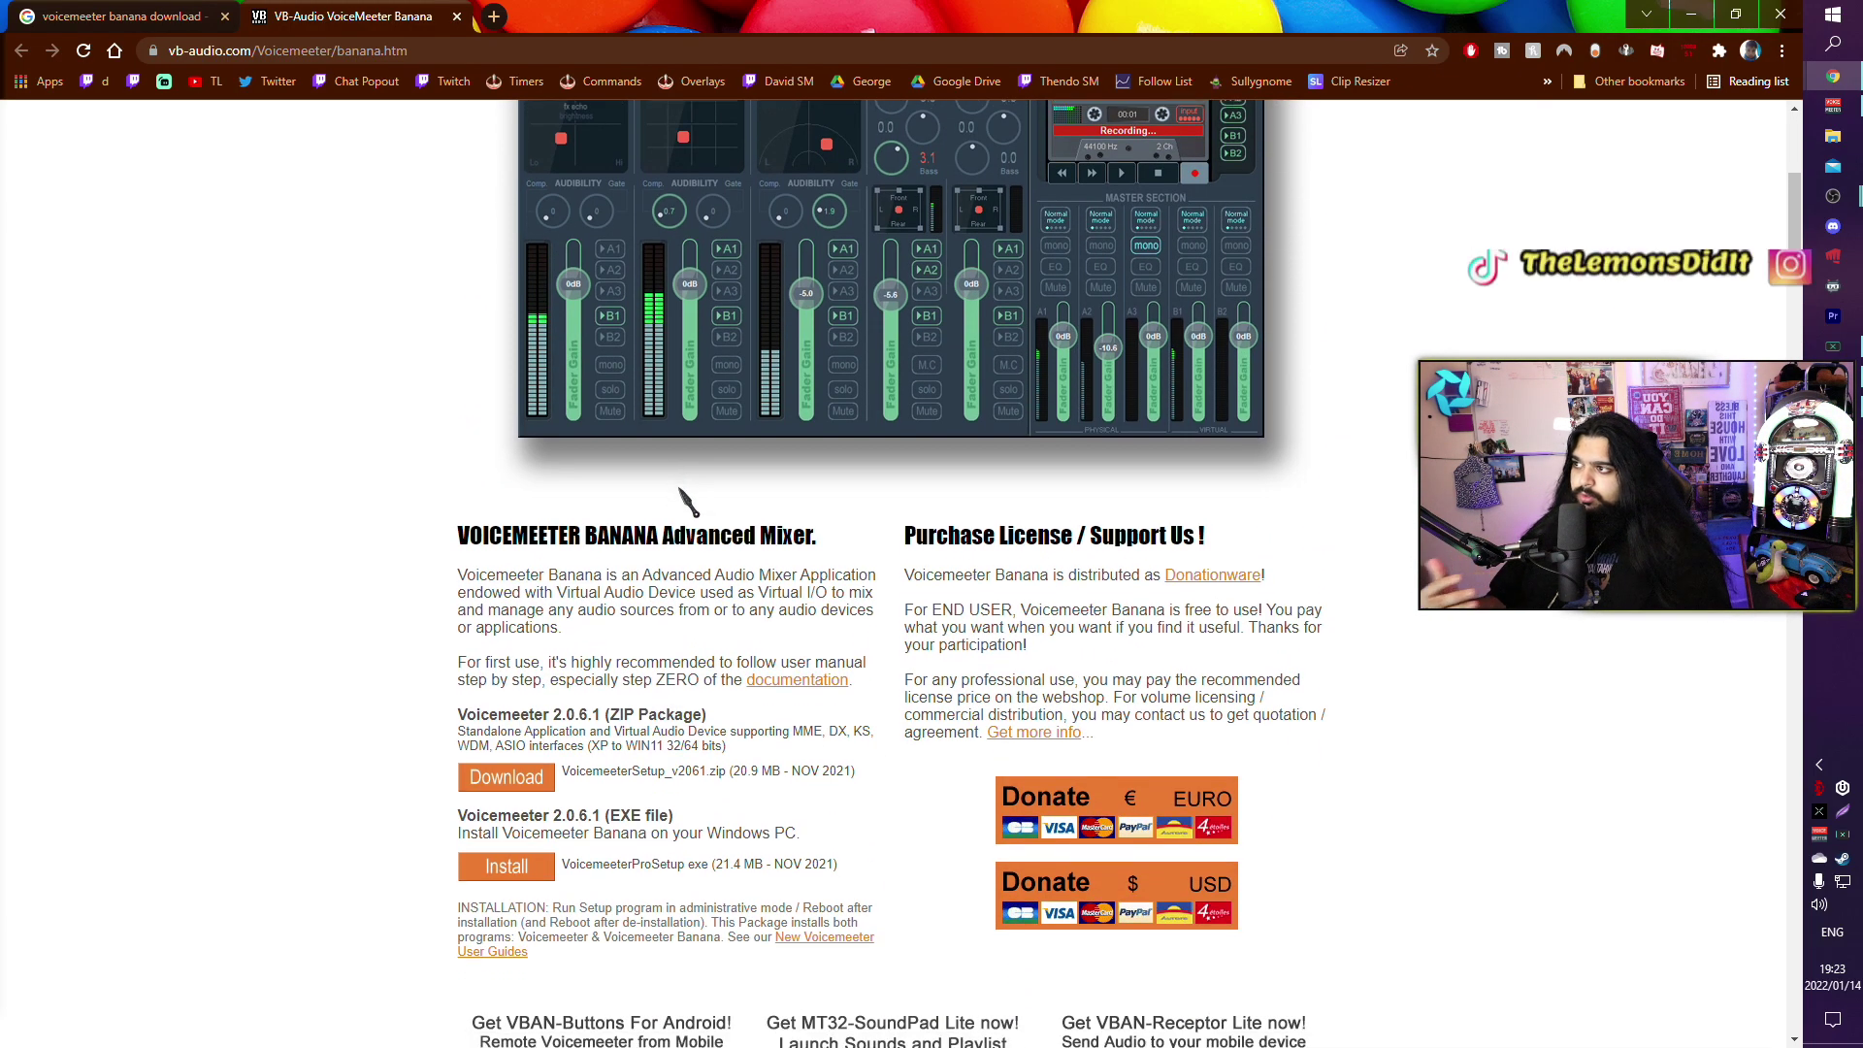
scroll(687, 495, "down", 2)
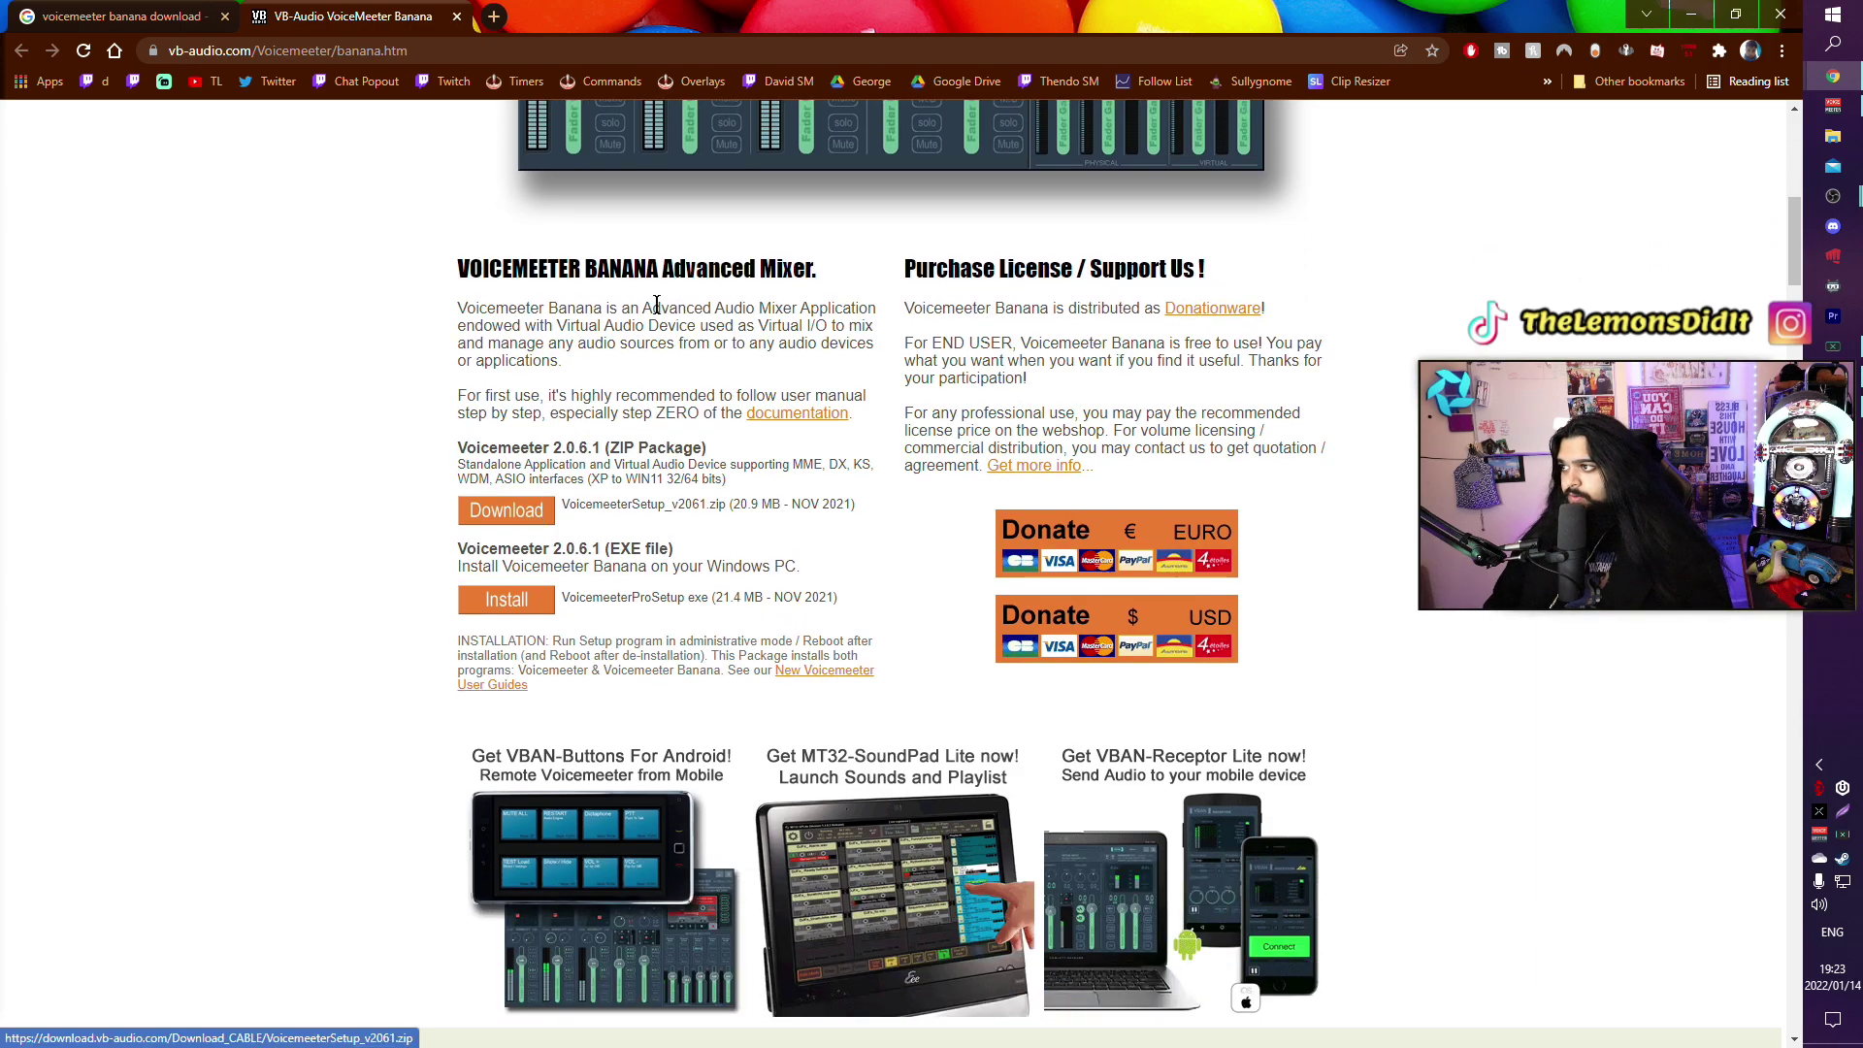
right_click(524, 505)
left_click(582, 517)
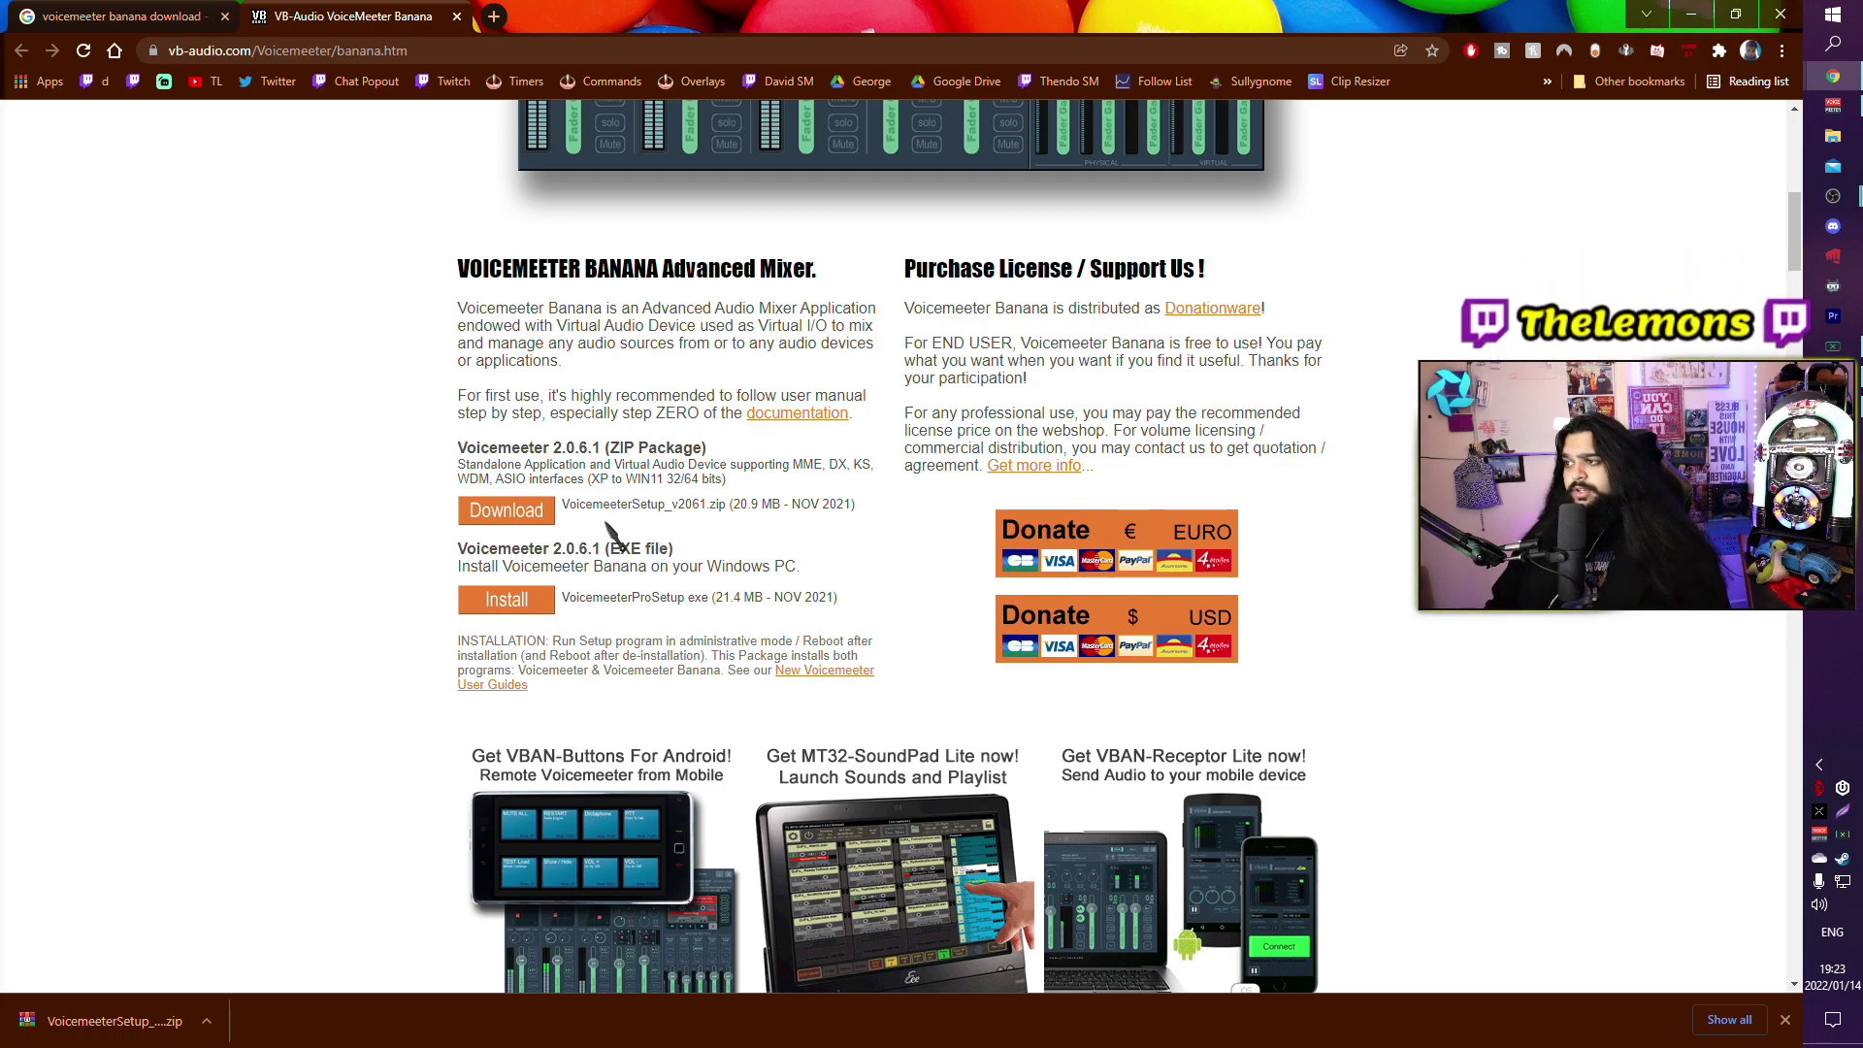
scroll(622, 524, "up", 10)
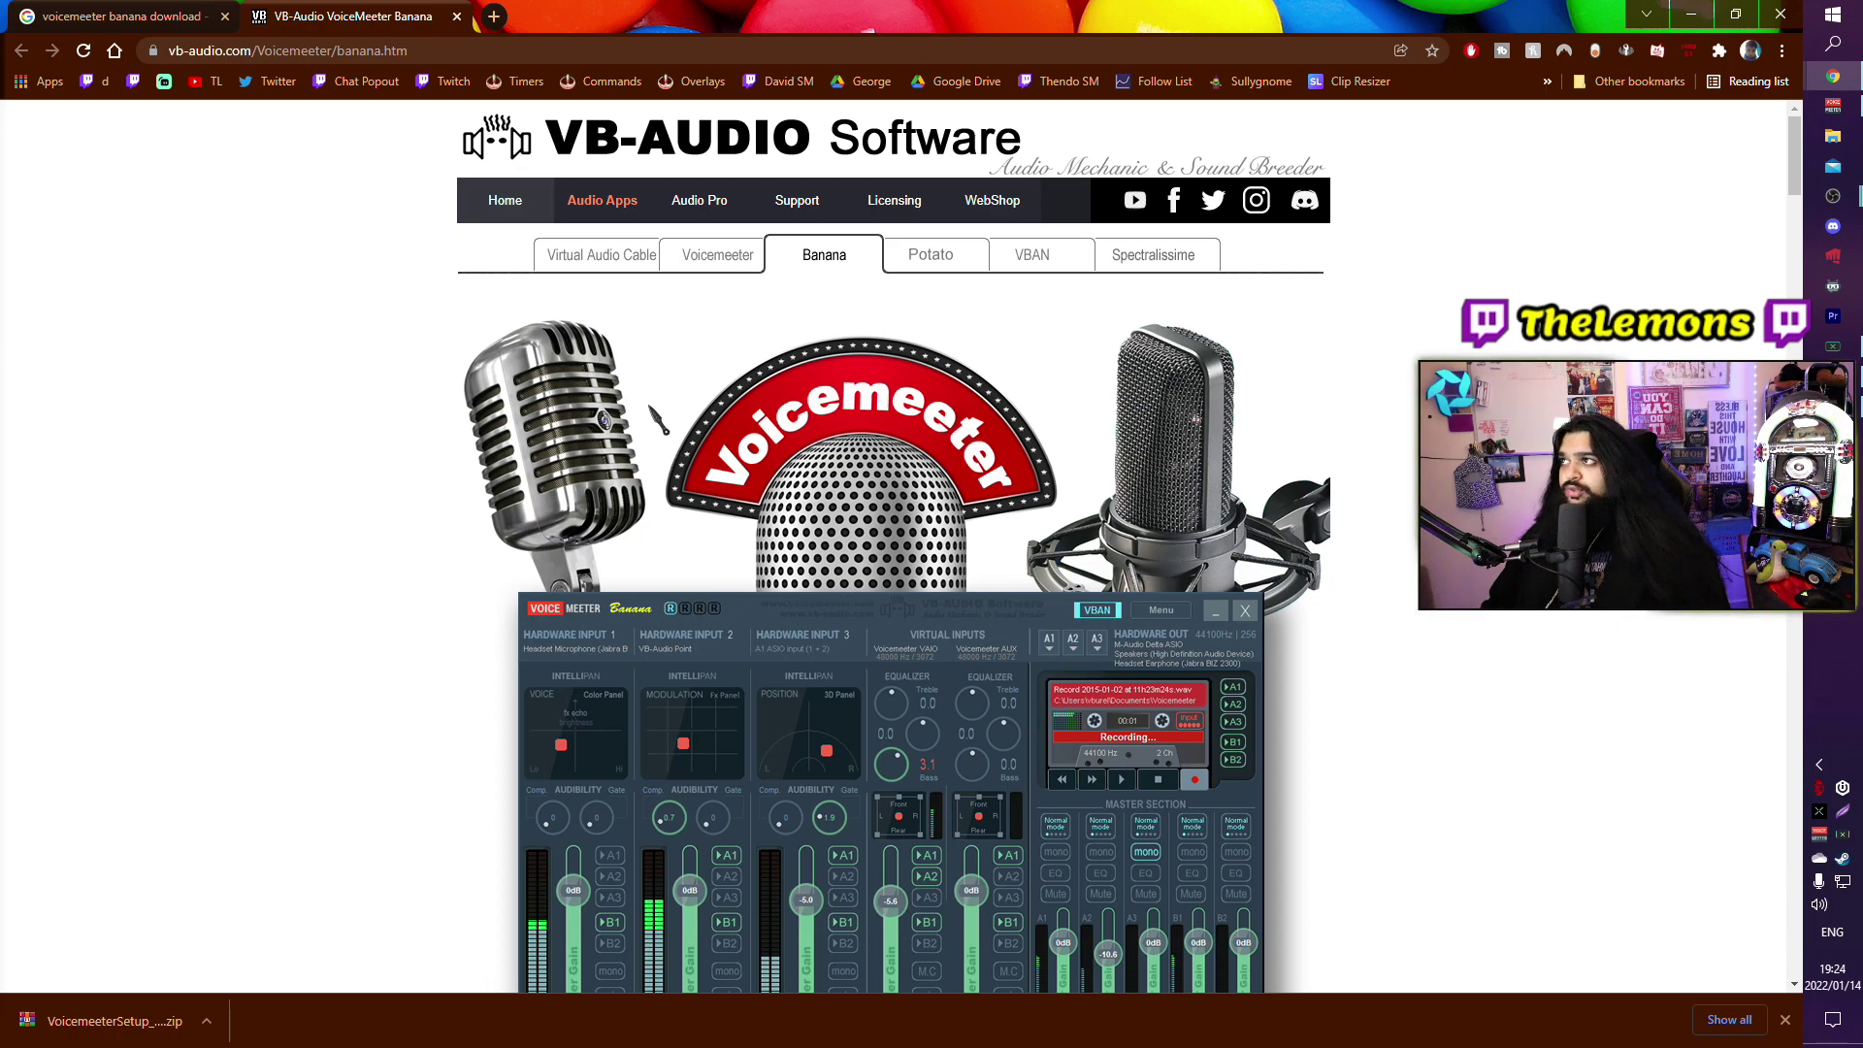
- Search Google for winrar in a new tab, then close that tab
left_click(494, 17)
type("winr")
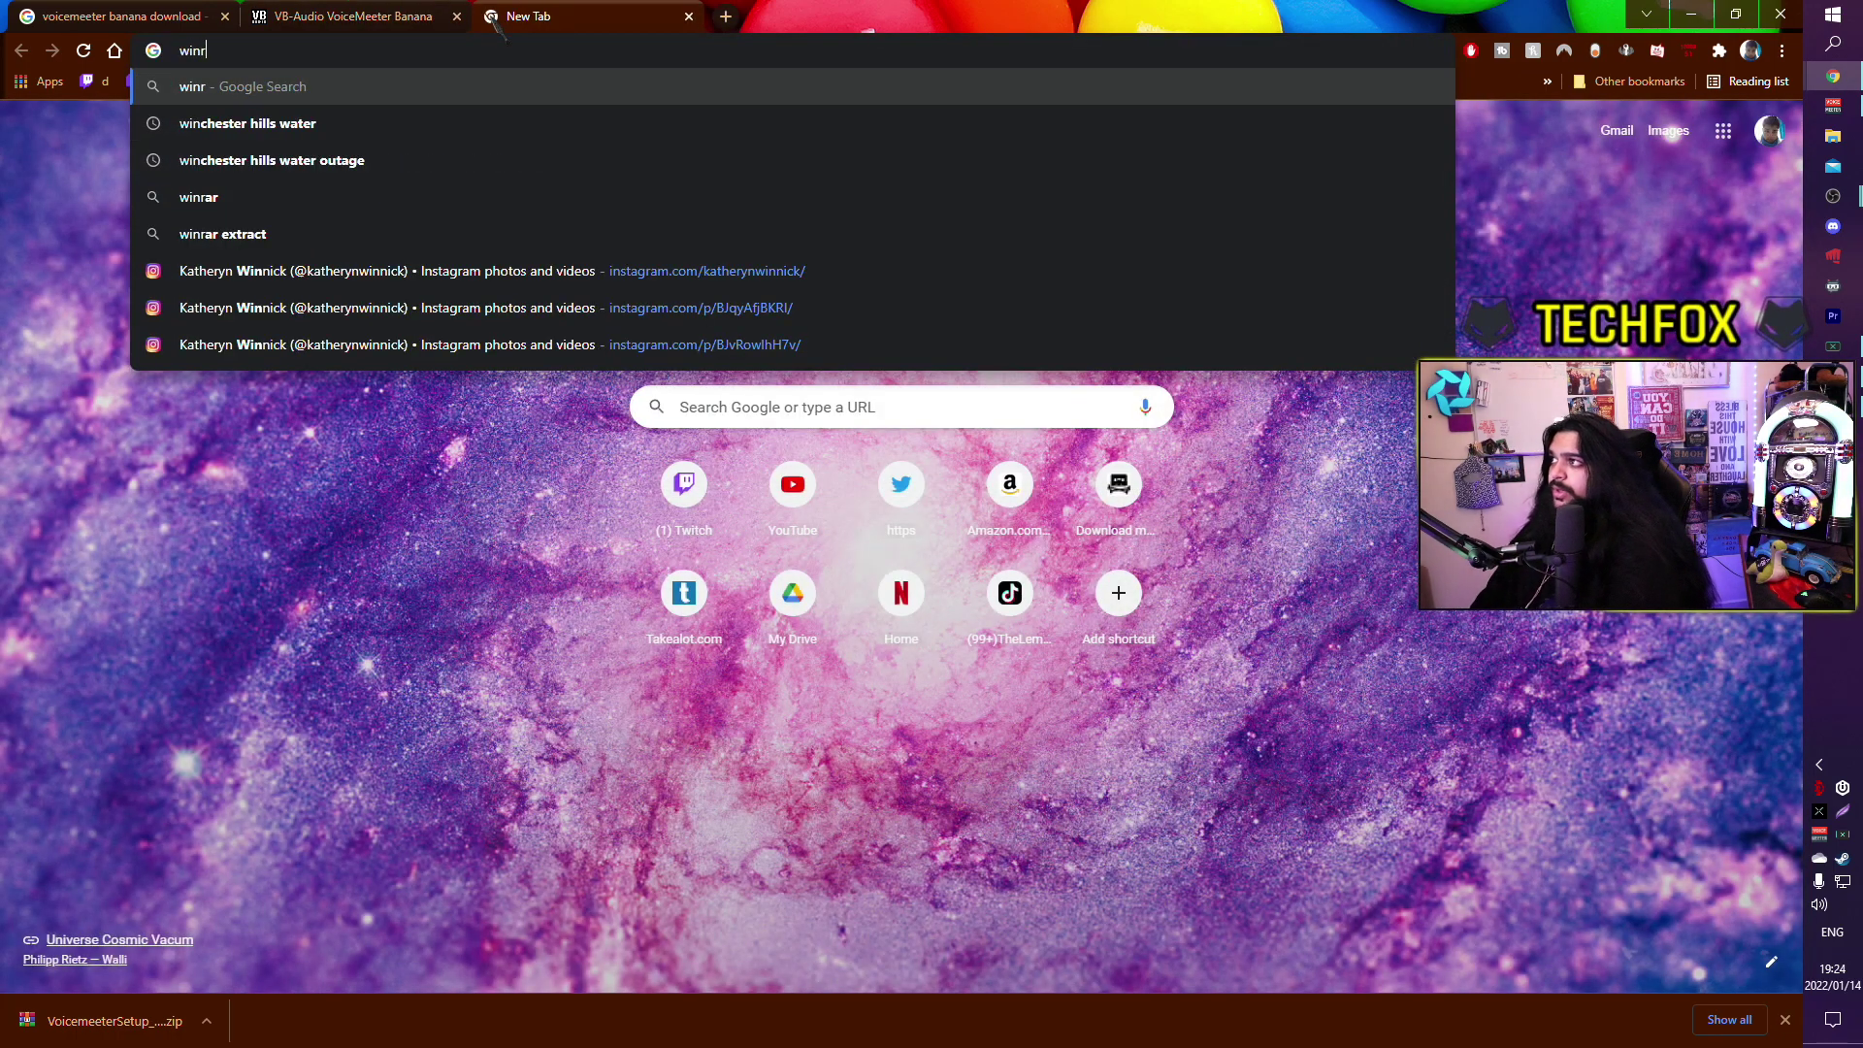
type("ar")
key("Return")
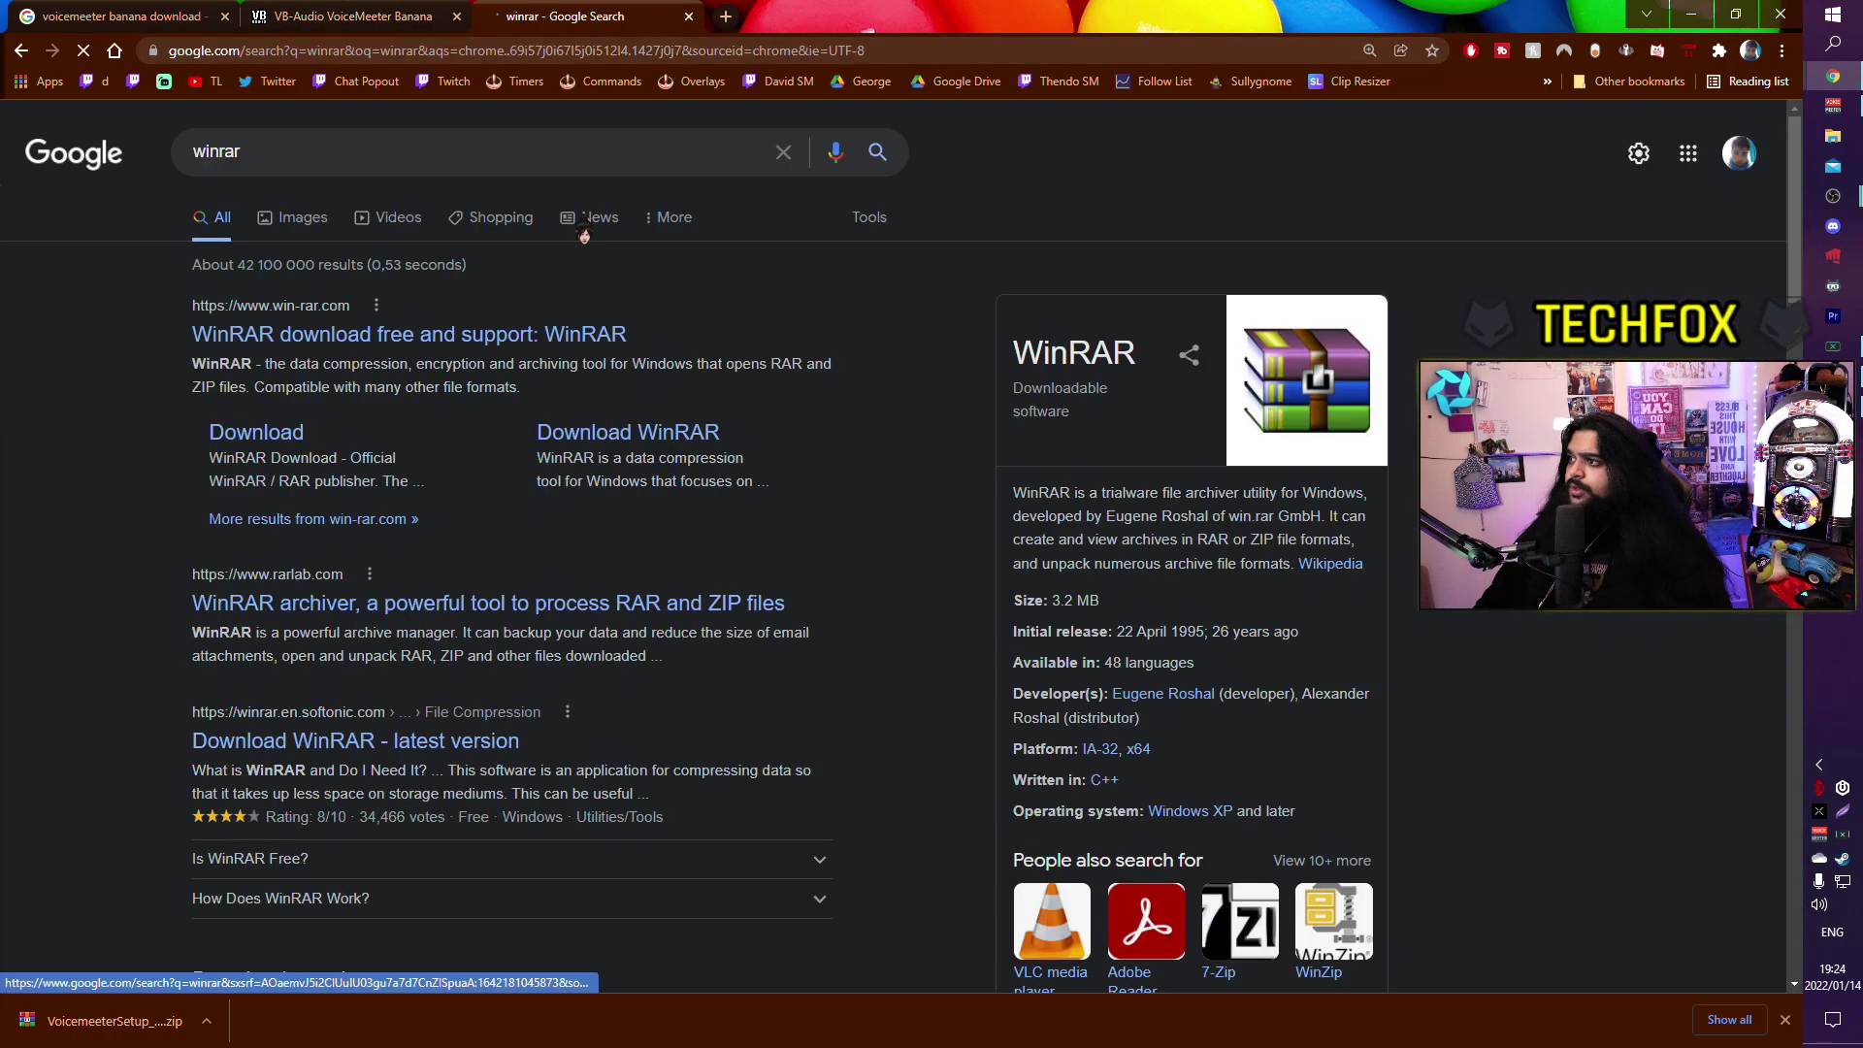
key("ctrl+w")
- Go to the Virtual Audio Cable page and download the Windows VBCABLE_Driver_Pack43 zip
scroll(524, 466, "down", 5)
scroll(521, 452, "down", 3)
scroll(521, 452, "up", 8)
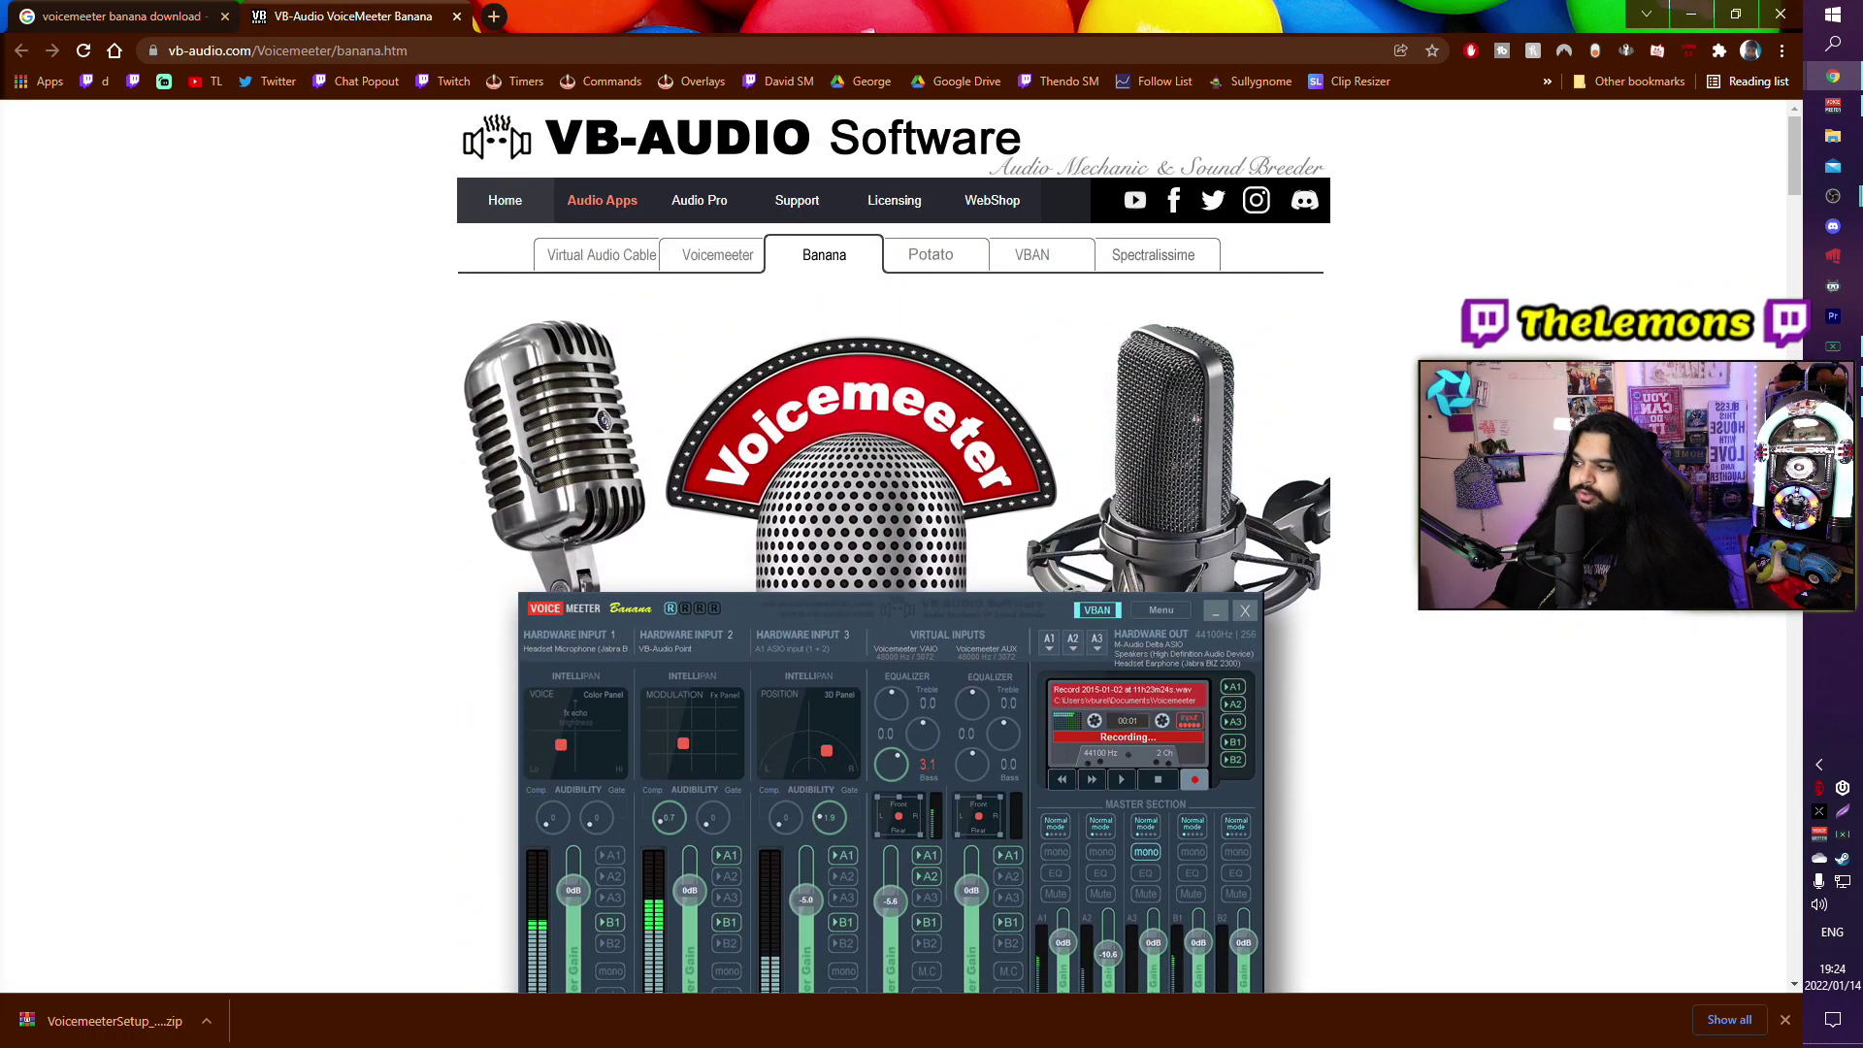
scroll(524, 454, "down", 4)
scroll(529, 456, "down", 3)
scroll(528, 456, "up", 5)
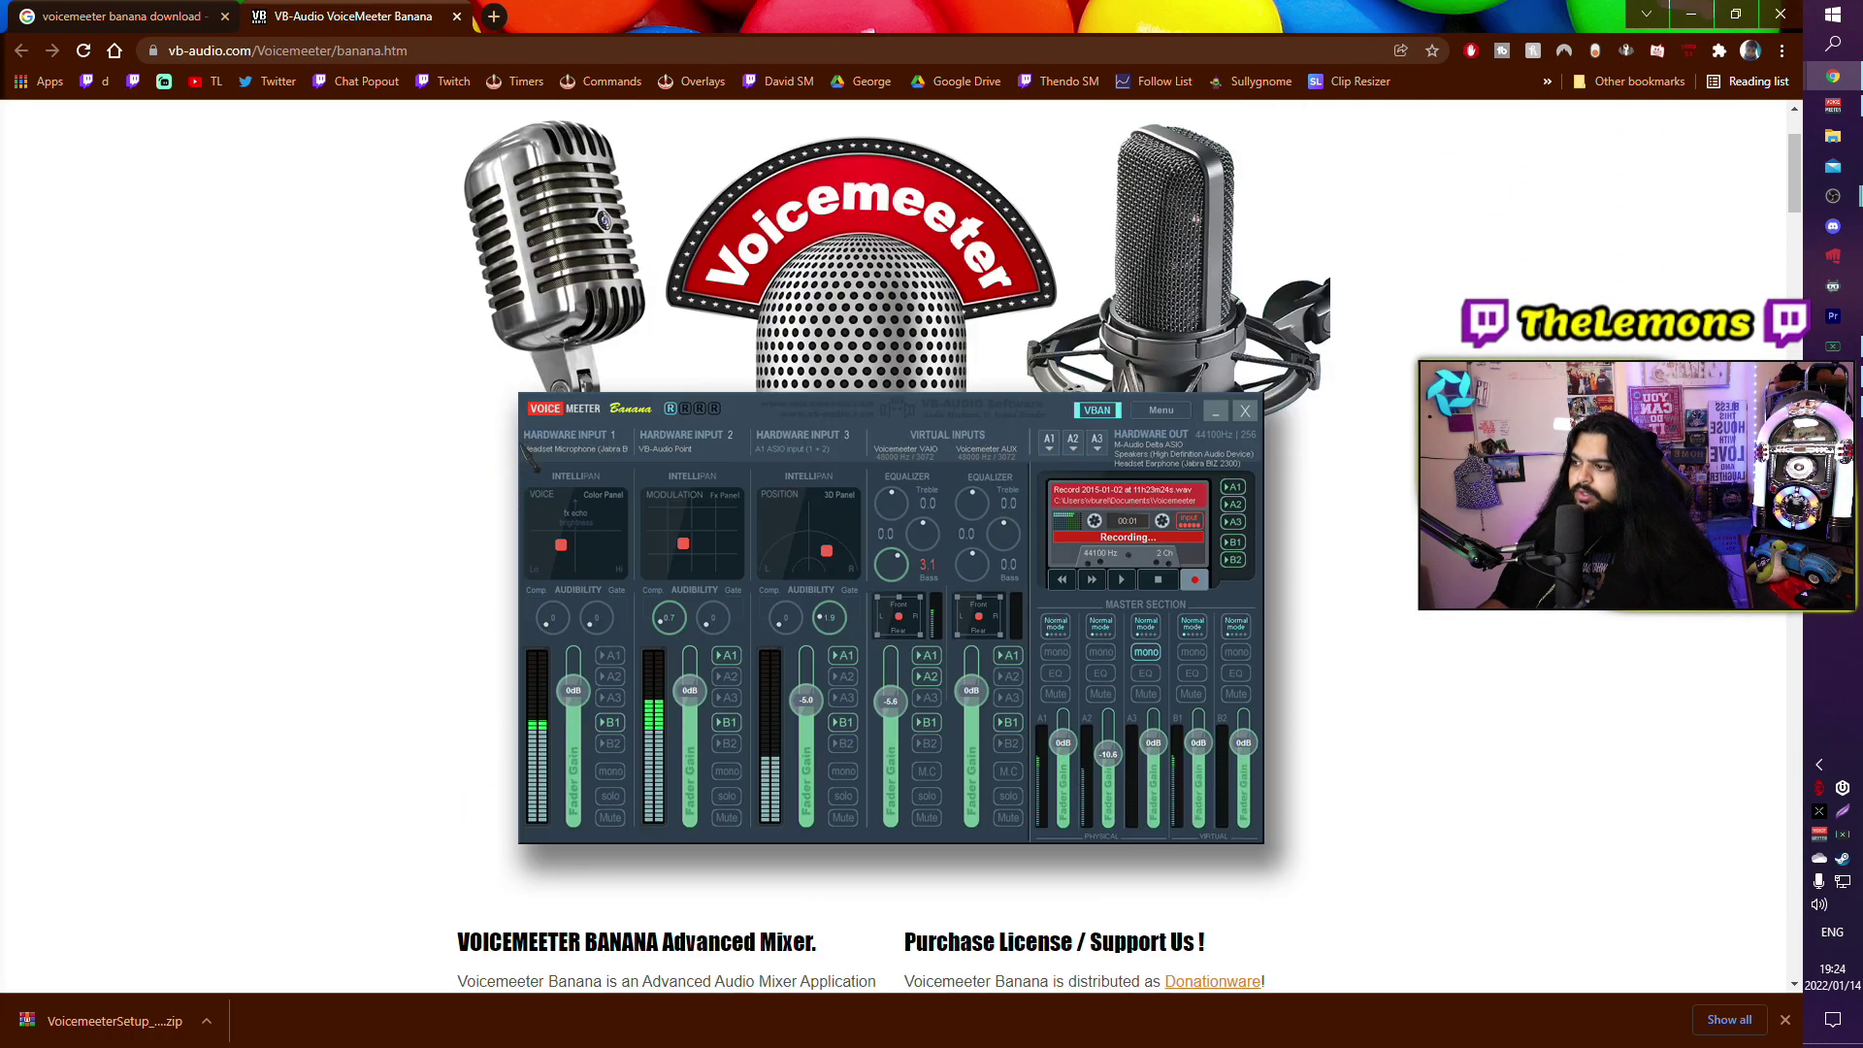
scroll(529, 456, "down", 3)
scroll(529, 451, "down", 3)
scroll(529, 451, "up", 8)
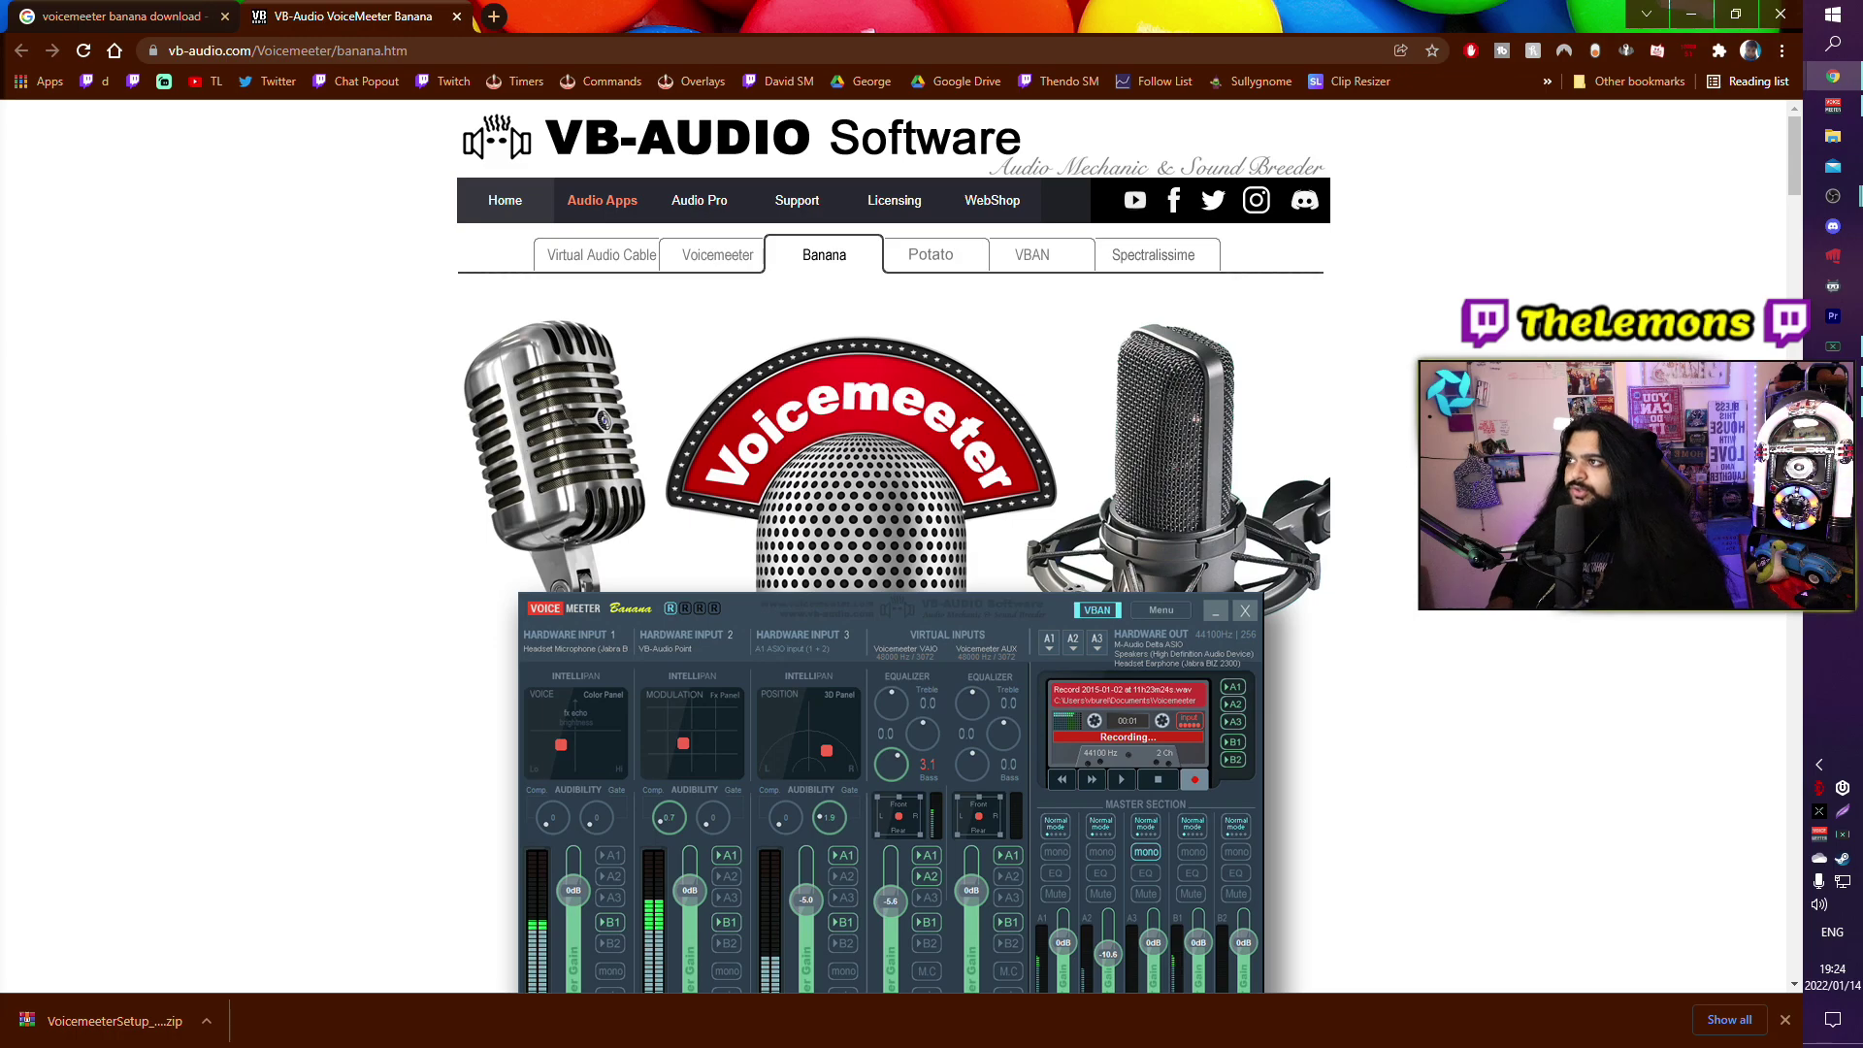
left_click(590, 264)
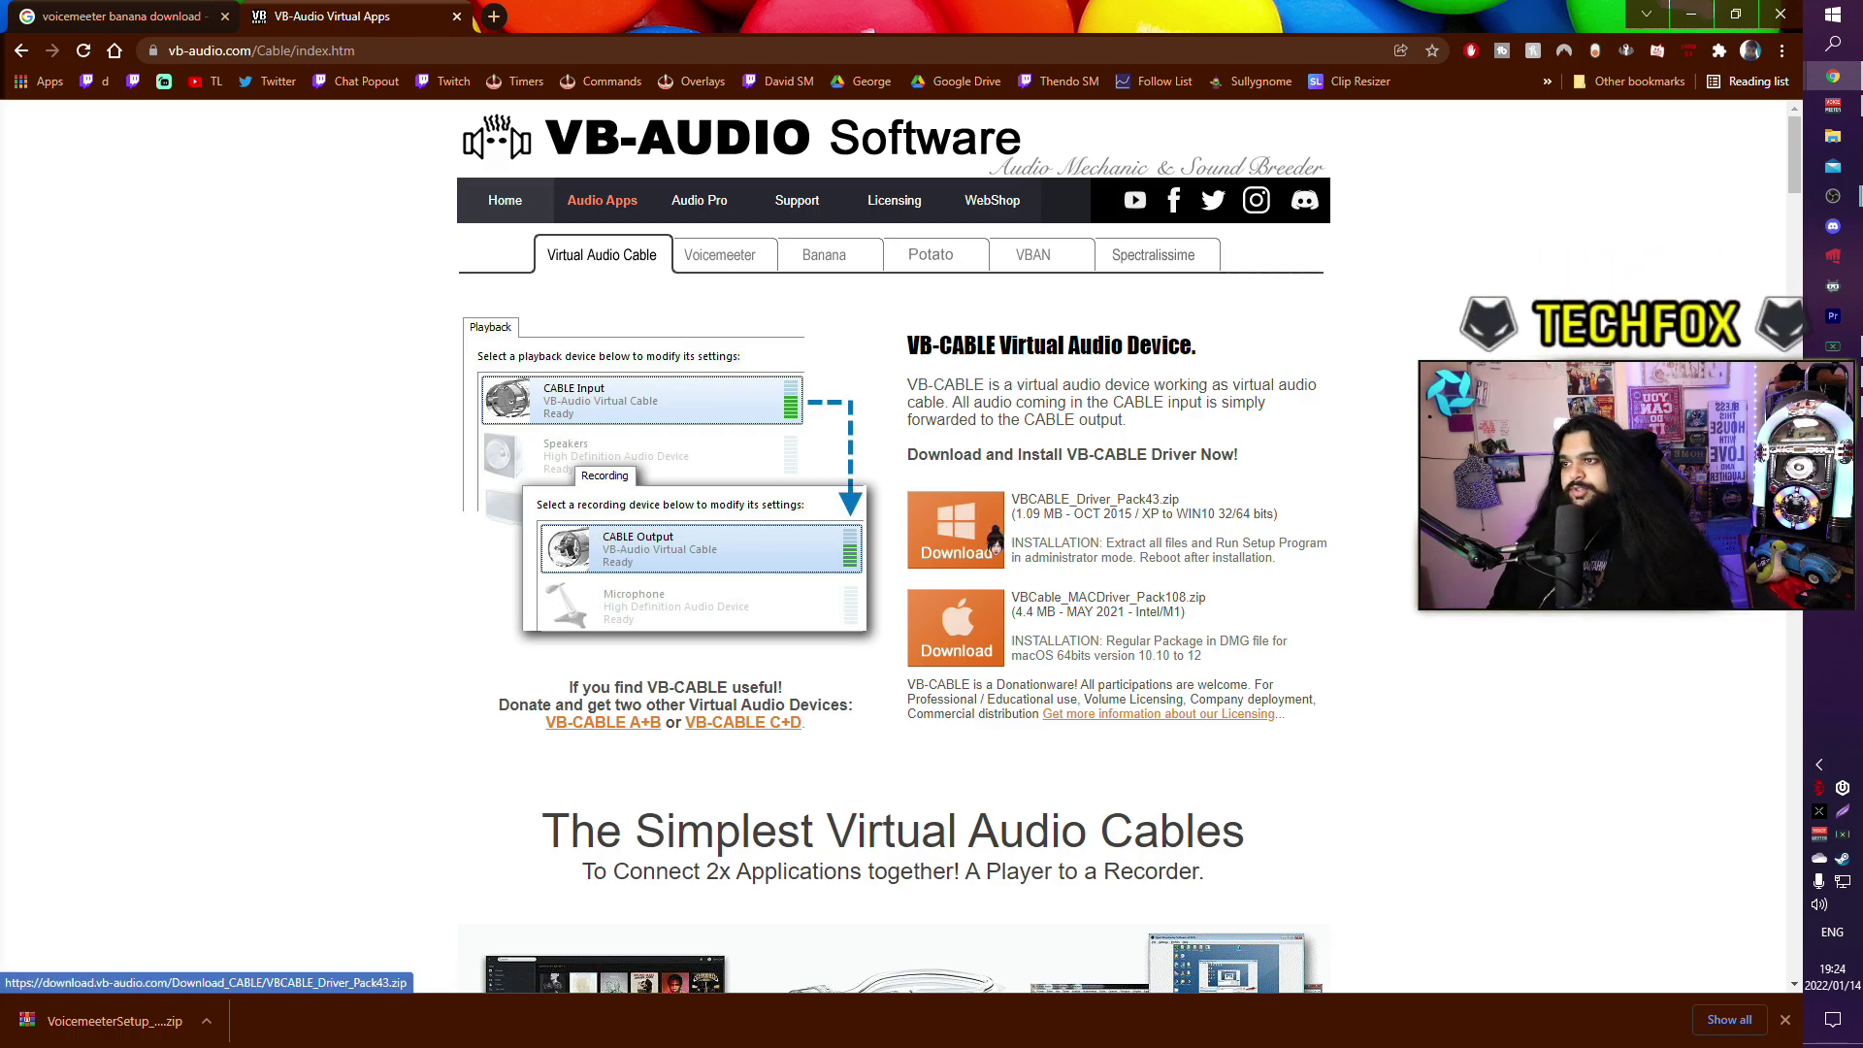
left_click(969, 532)
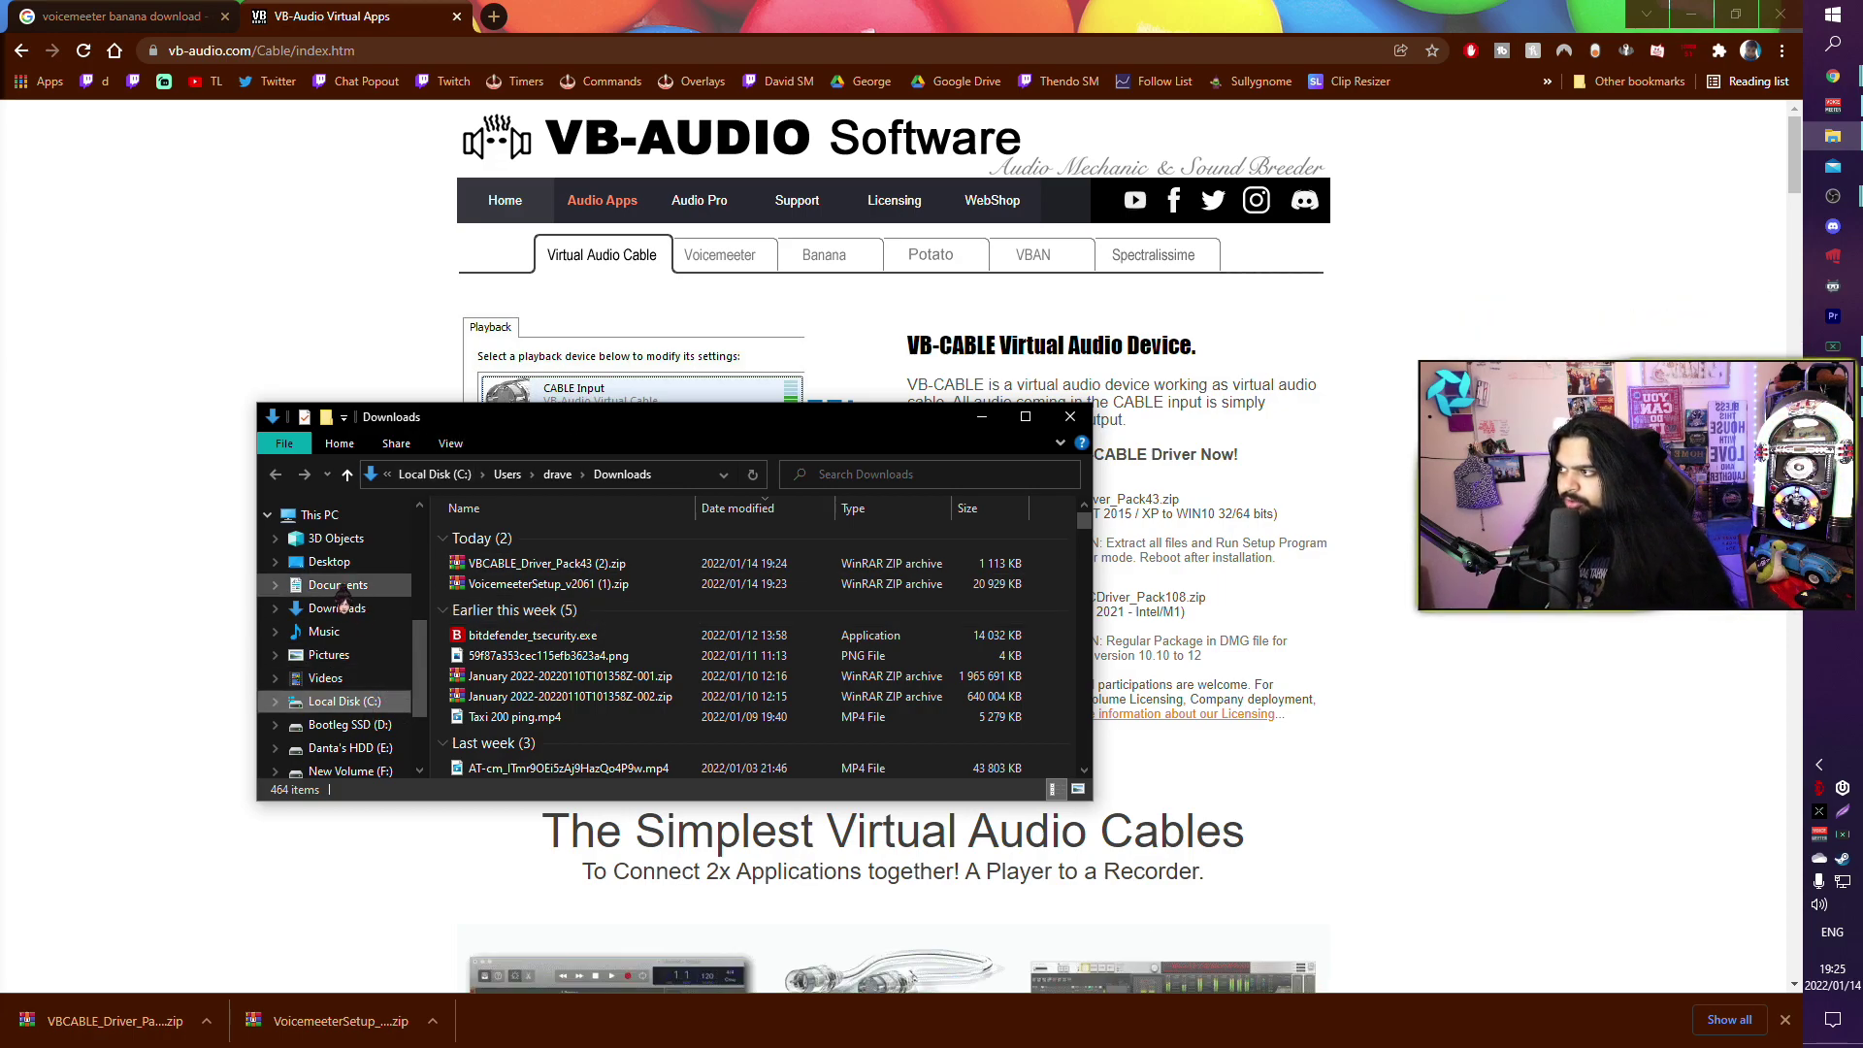
- In a separate Documents window, create folder 'VM YT VIDEO', then select the Voicemeeter setup zip
right_click(344, 586)
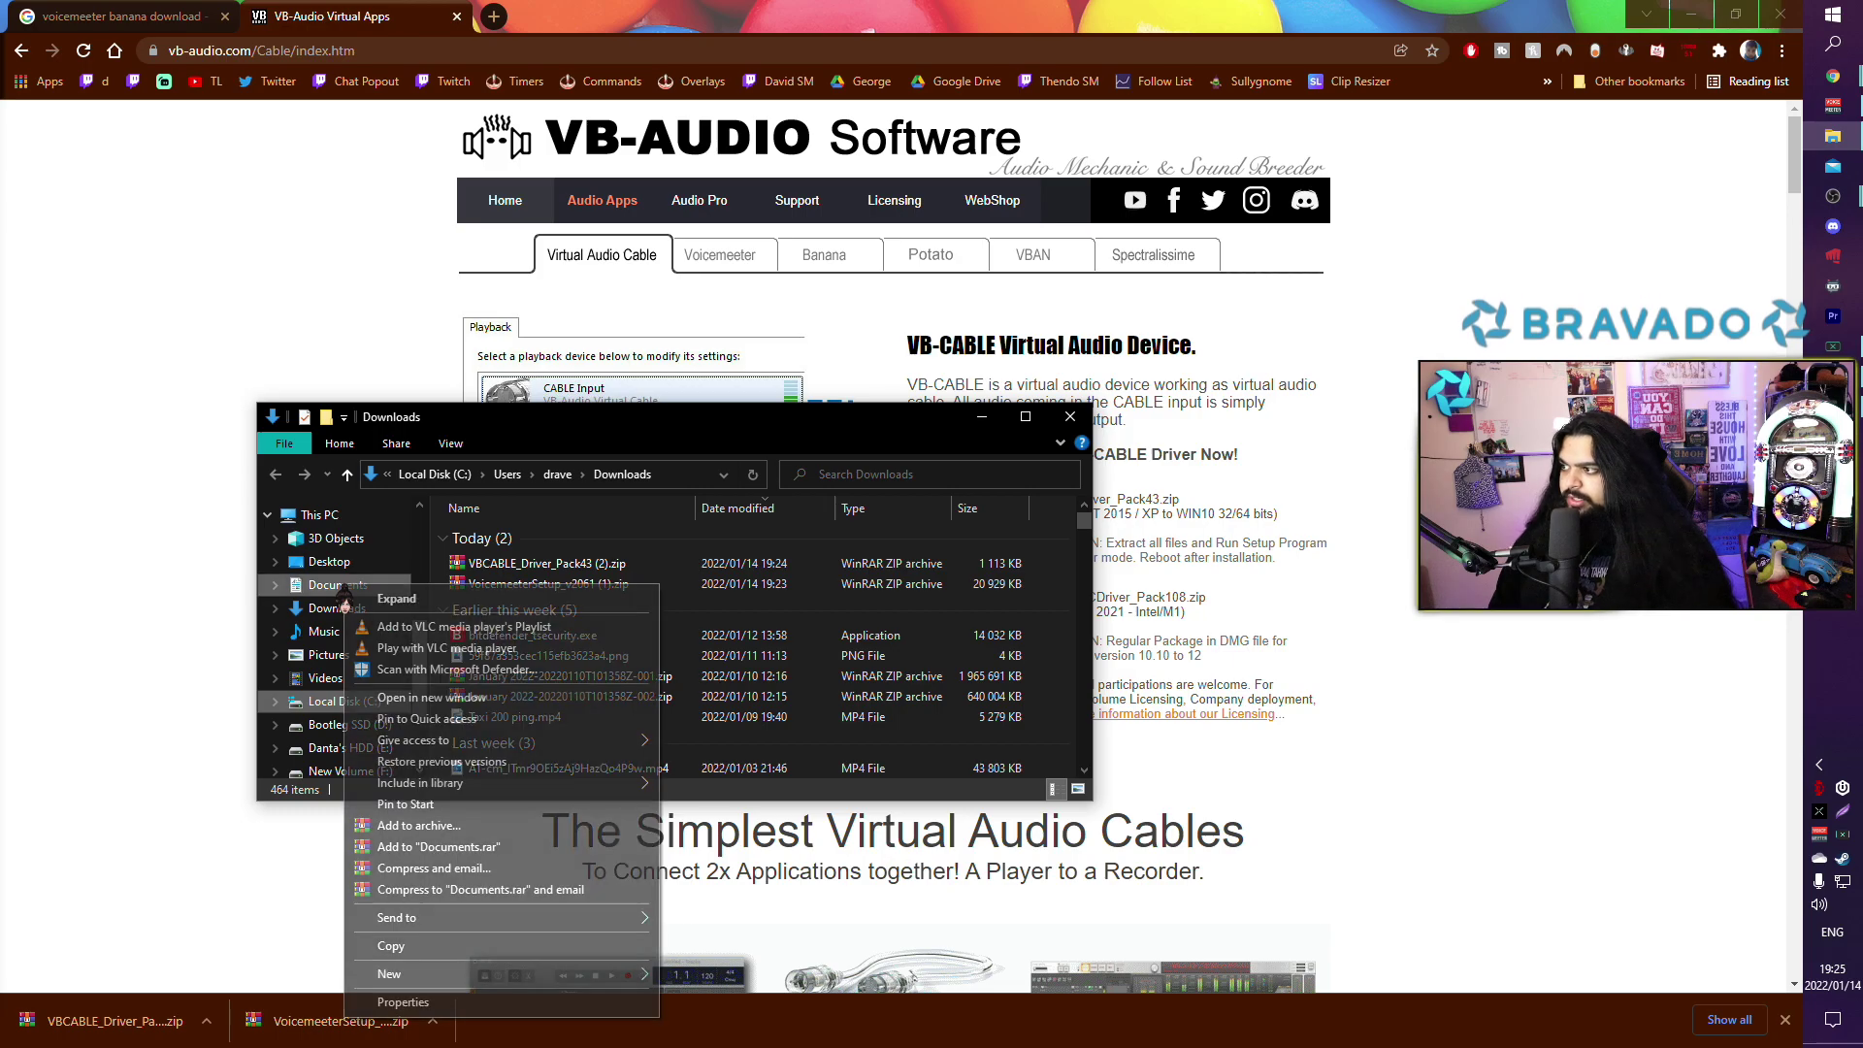
left_click(432, 696)
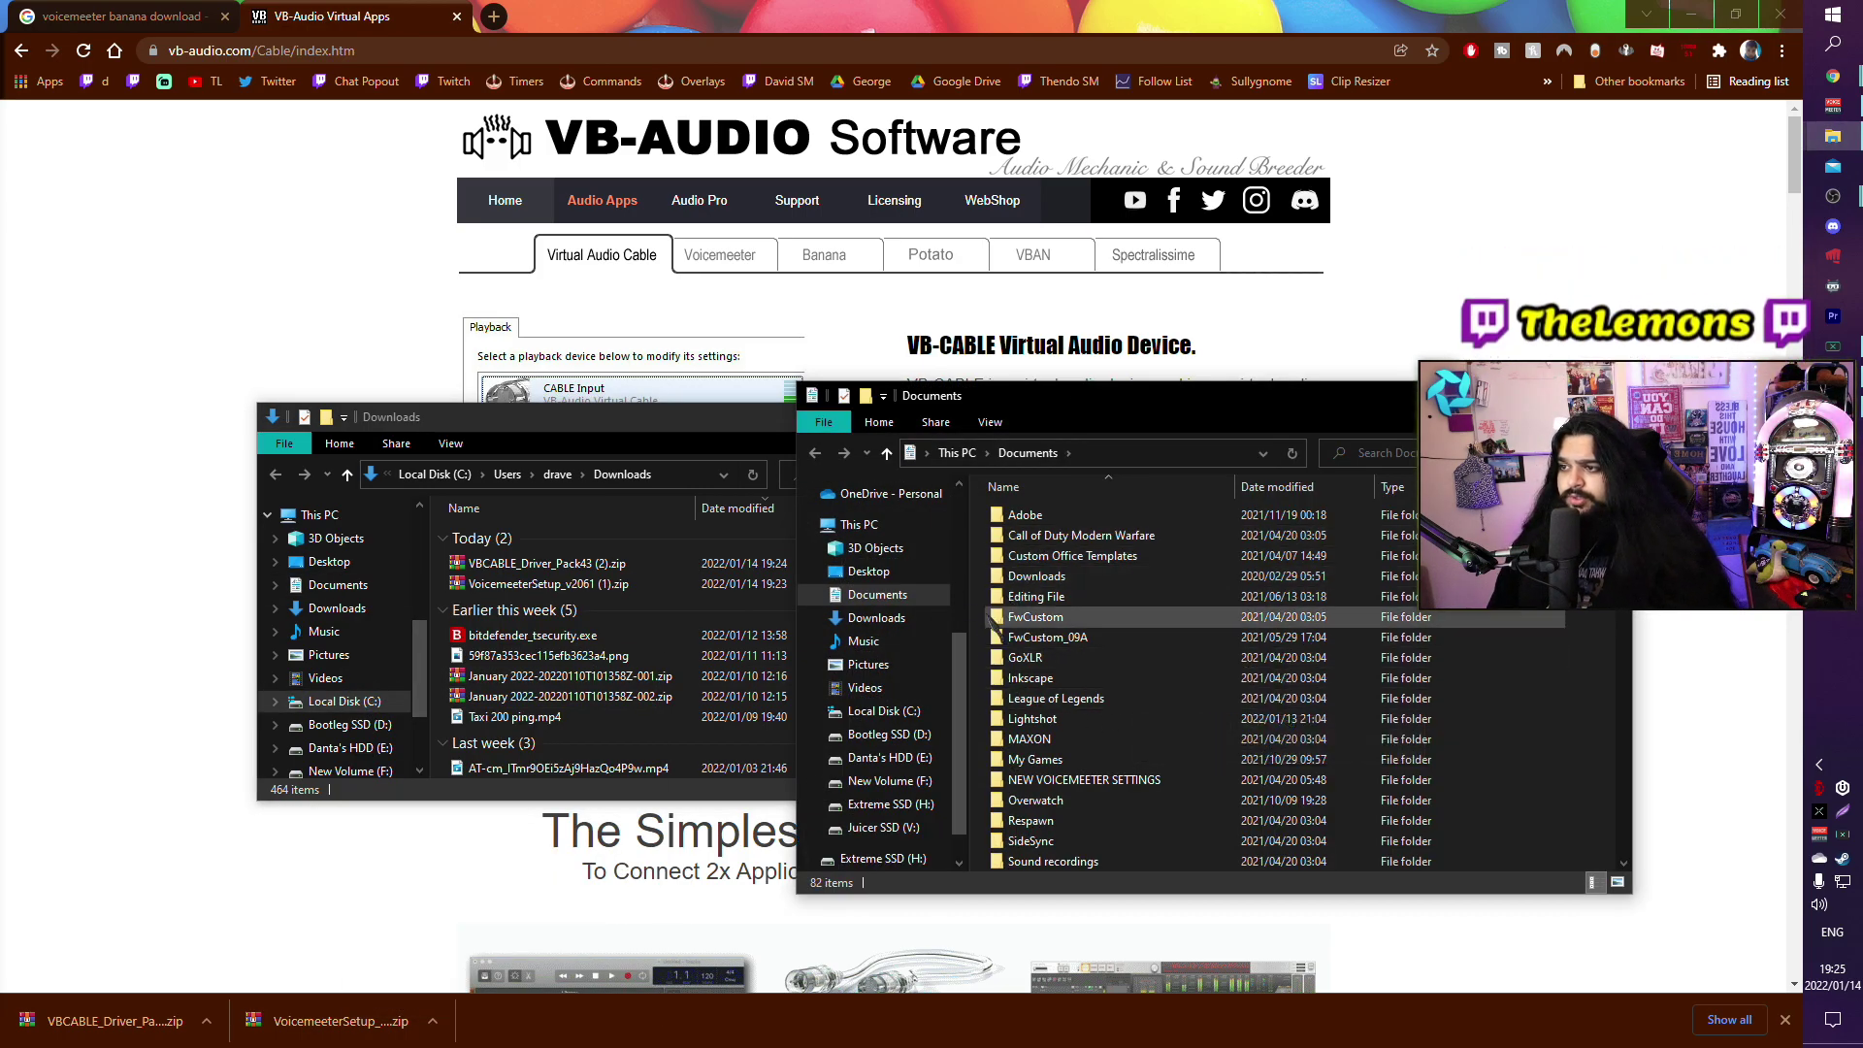
right_click(980, 613)
mouse_move(1165, 849)
left_click(1227, 851)
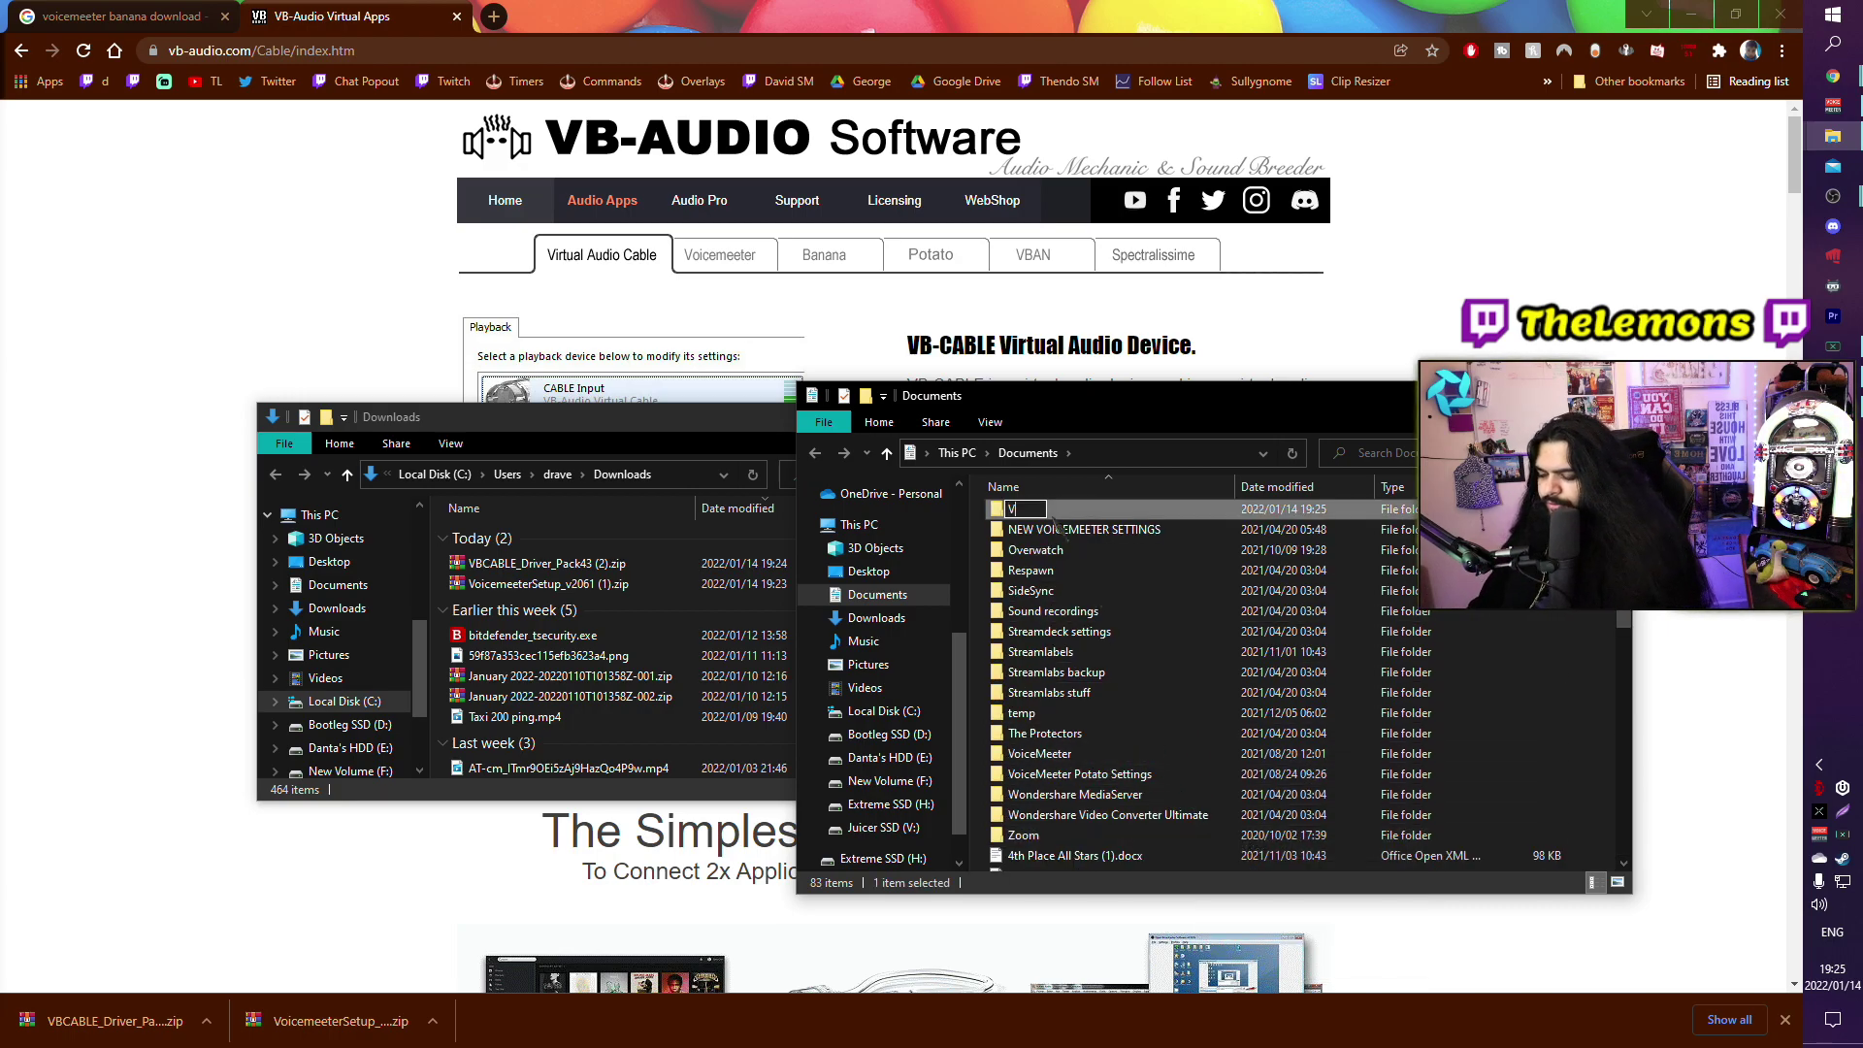
type("VM")
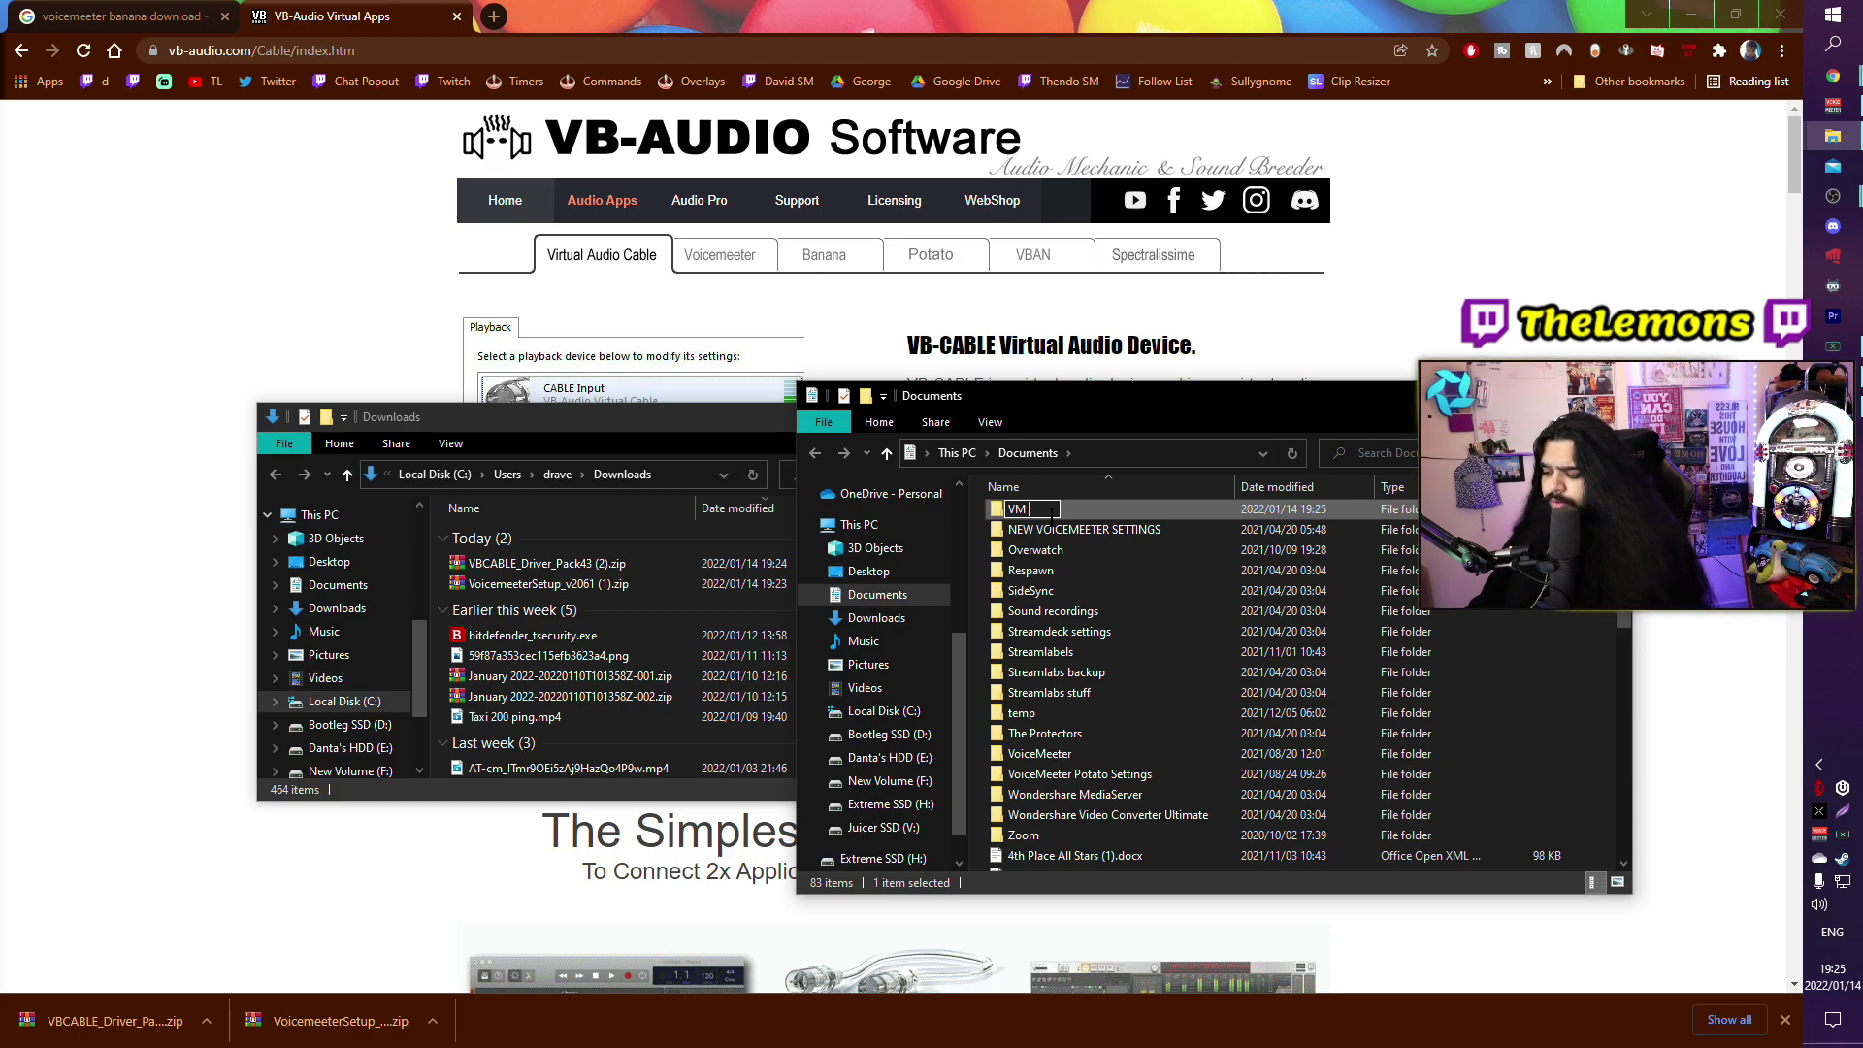
type(" YT VIDEO")
key("Return")
left_click(403, 533)
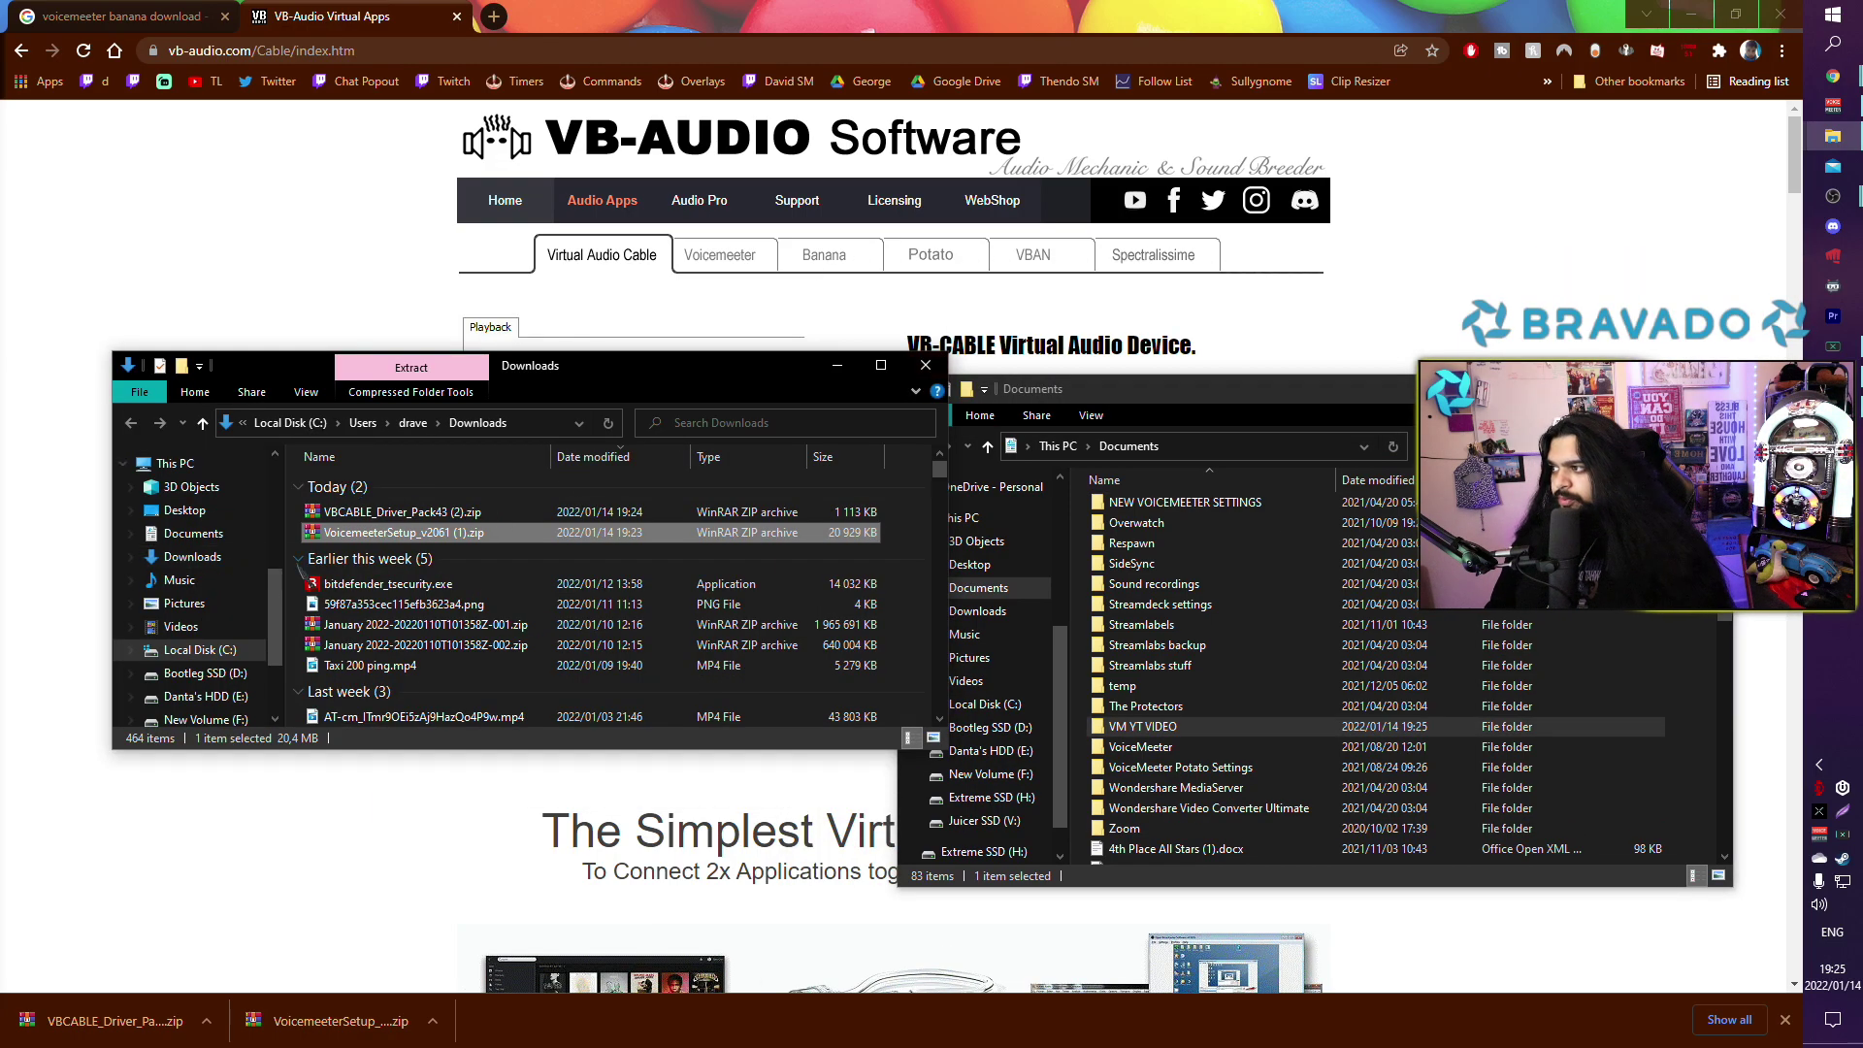
- Extract VoicemeeterProSetup.exe from the zip into Documents\VM YT VIDEO and close WinRAR
double_click(398, 536)
right_click(918, 439)
left_click(912, 443)
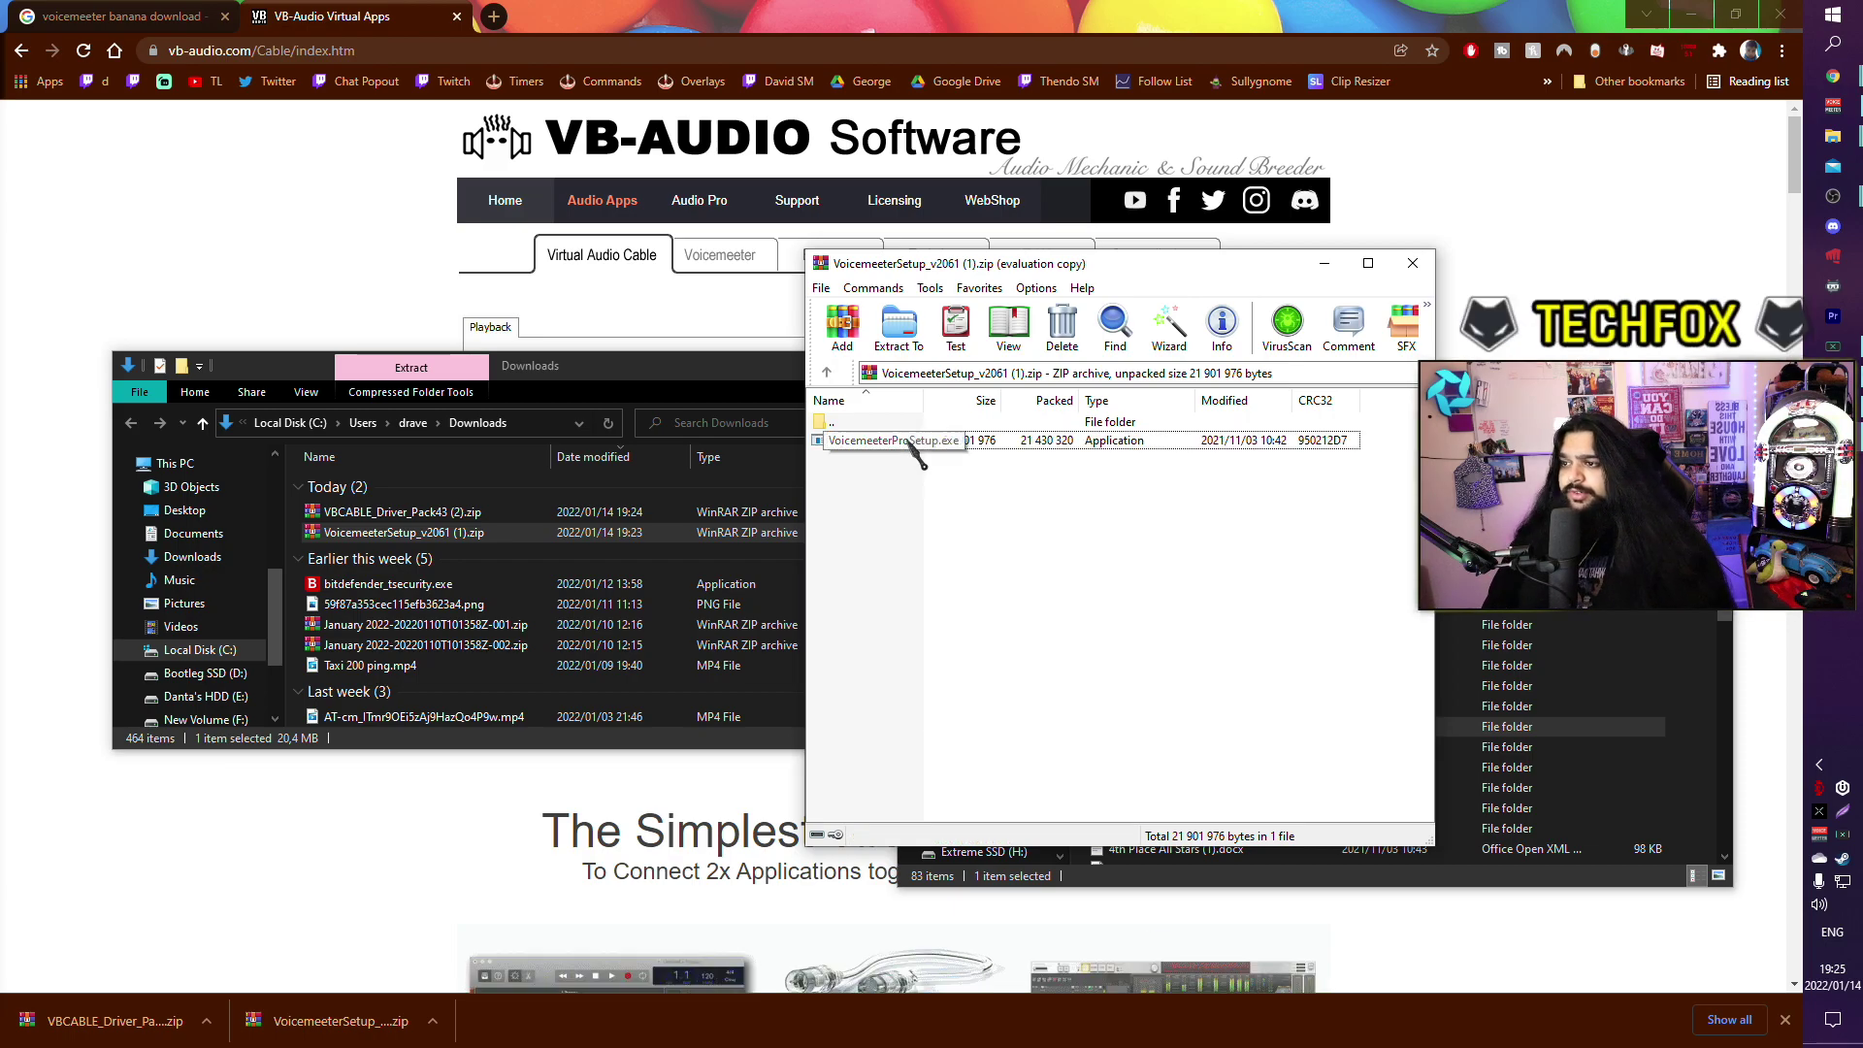
right_click(909, 442)
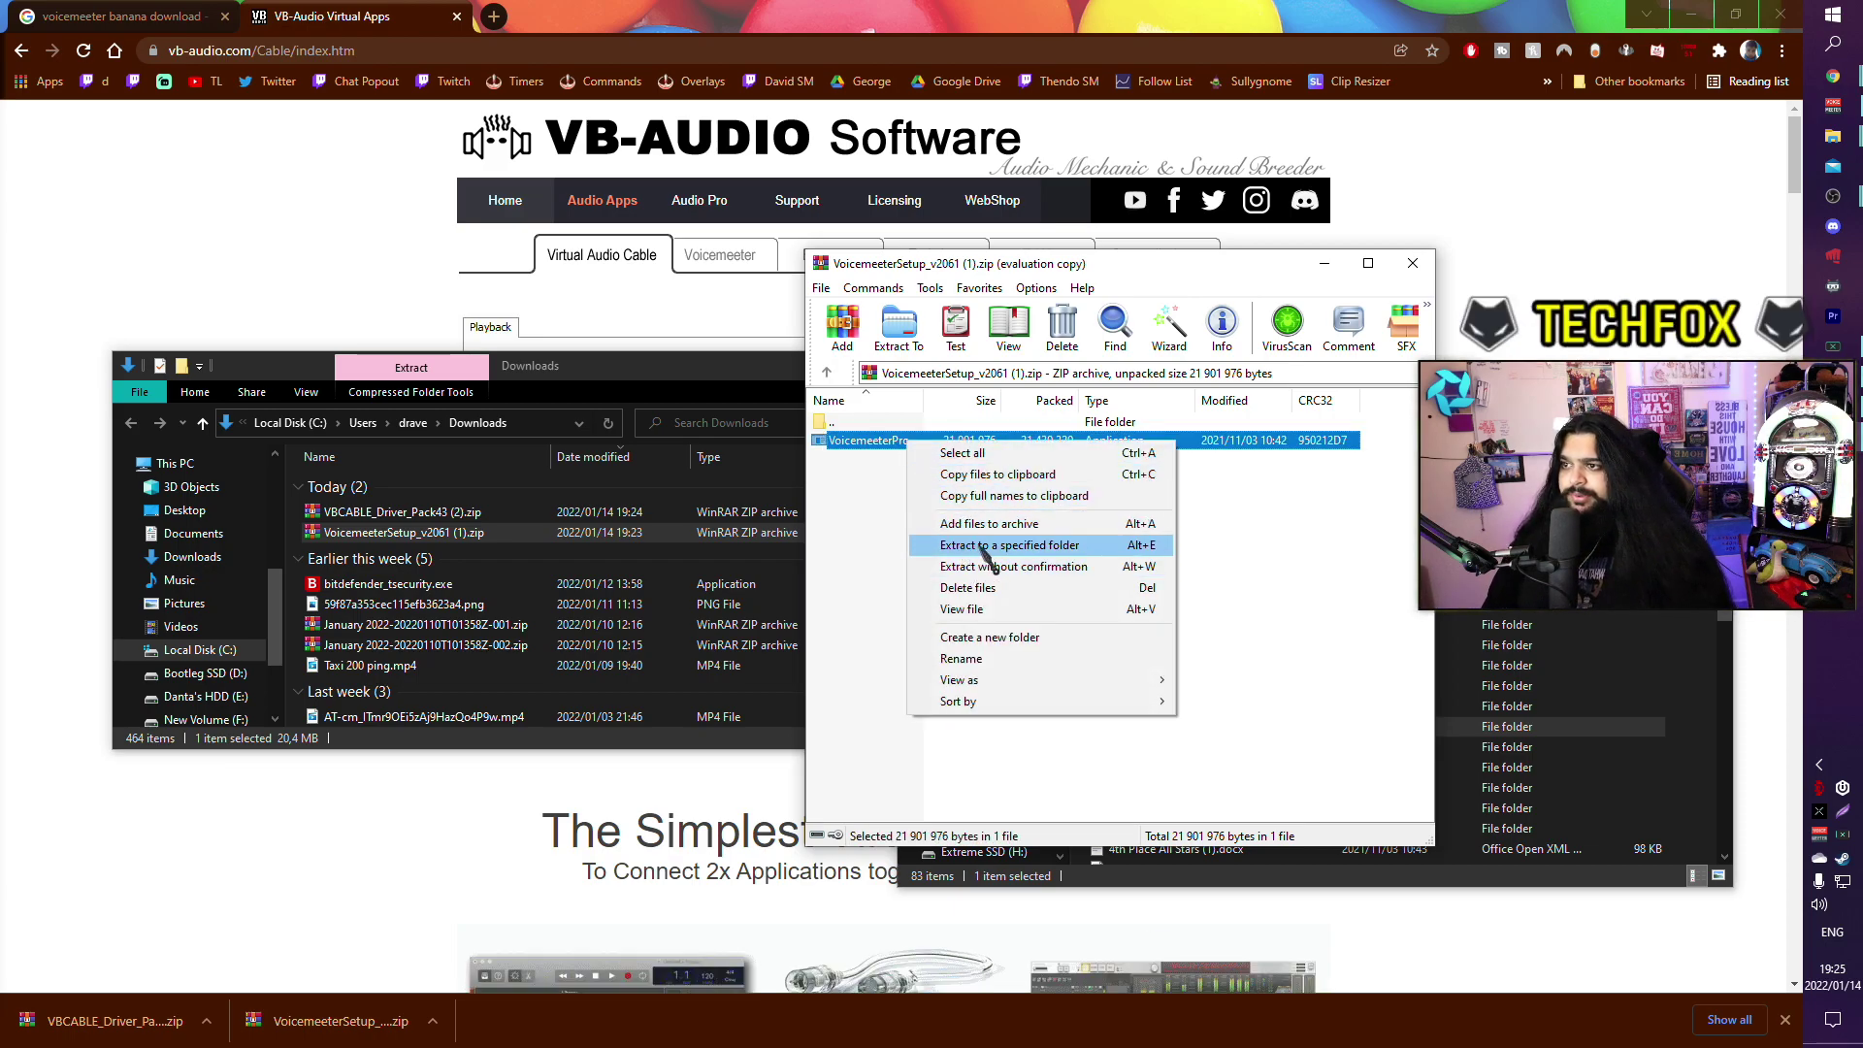
left_click(1048, 553)
left_click(1223, 540)
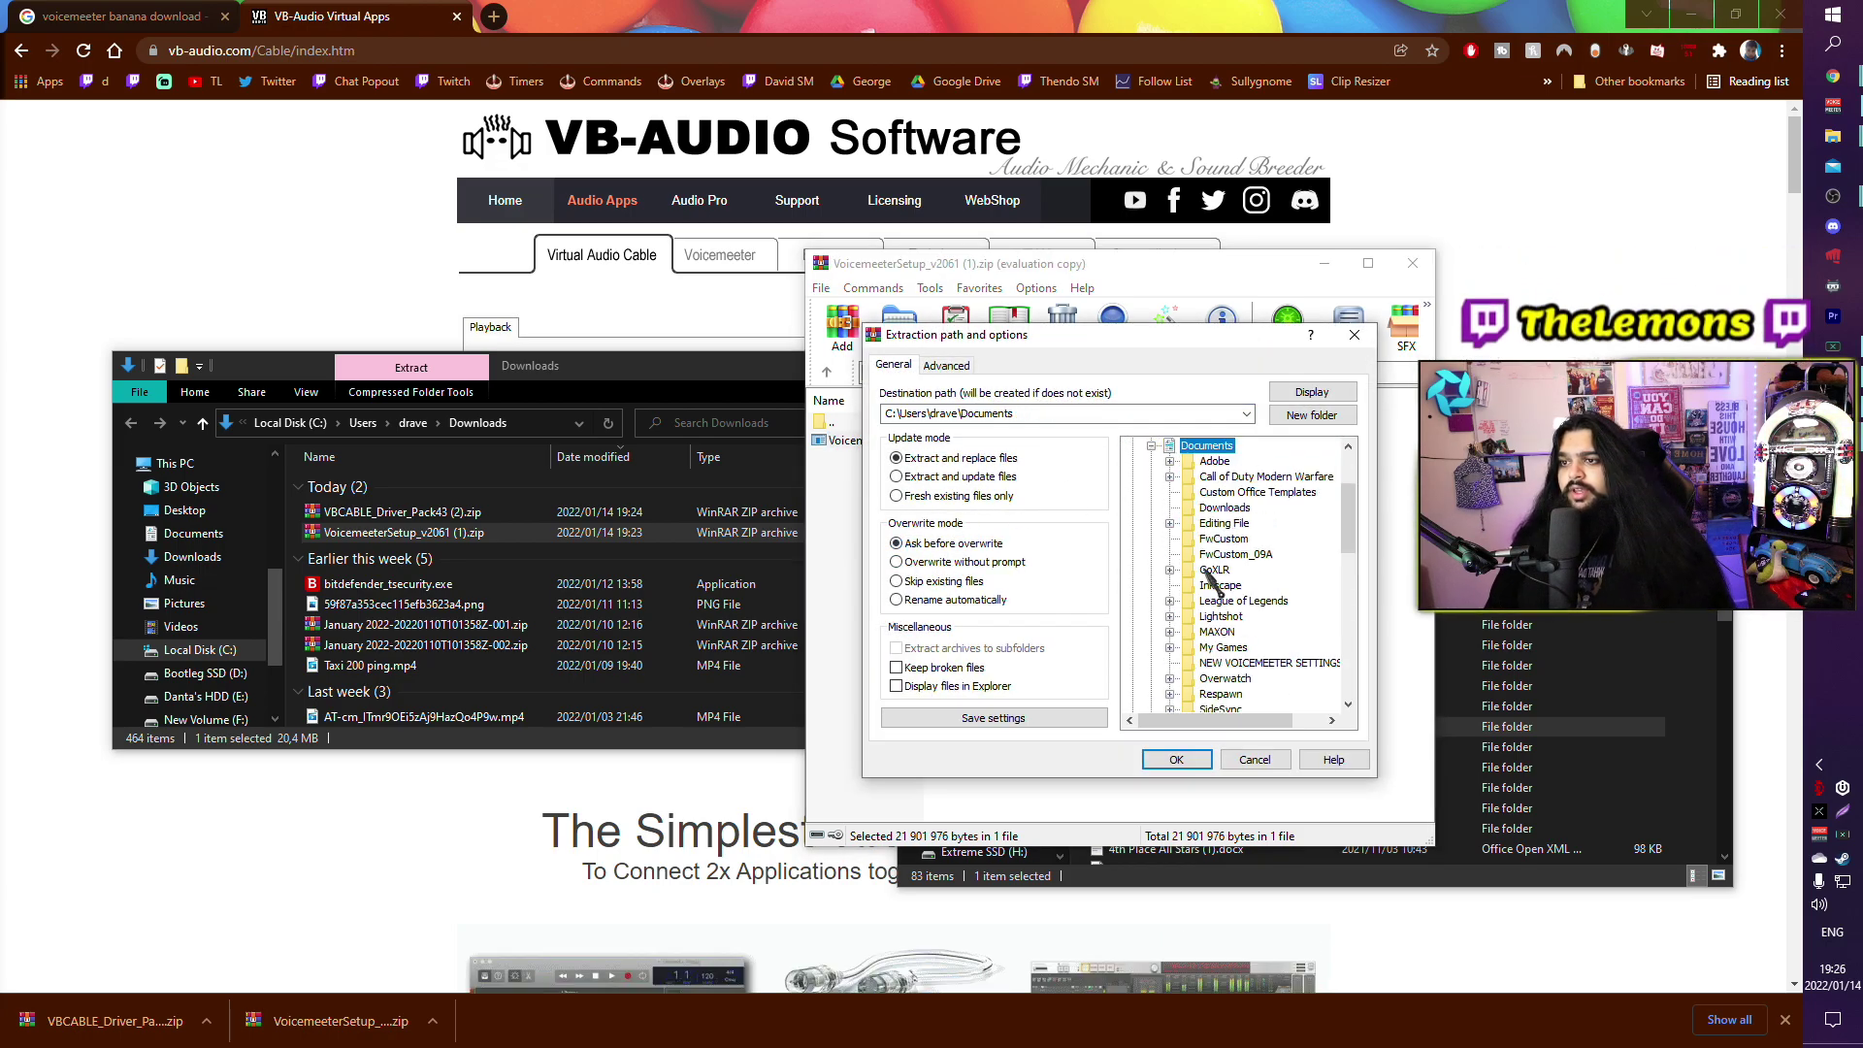
scroll(1237, 585, "down", 1)
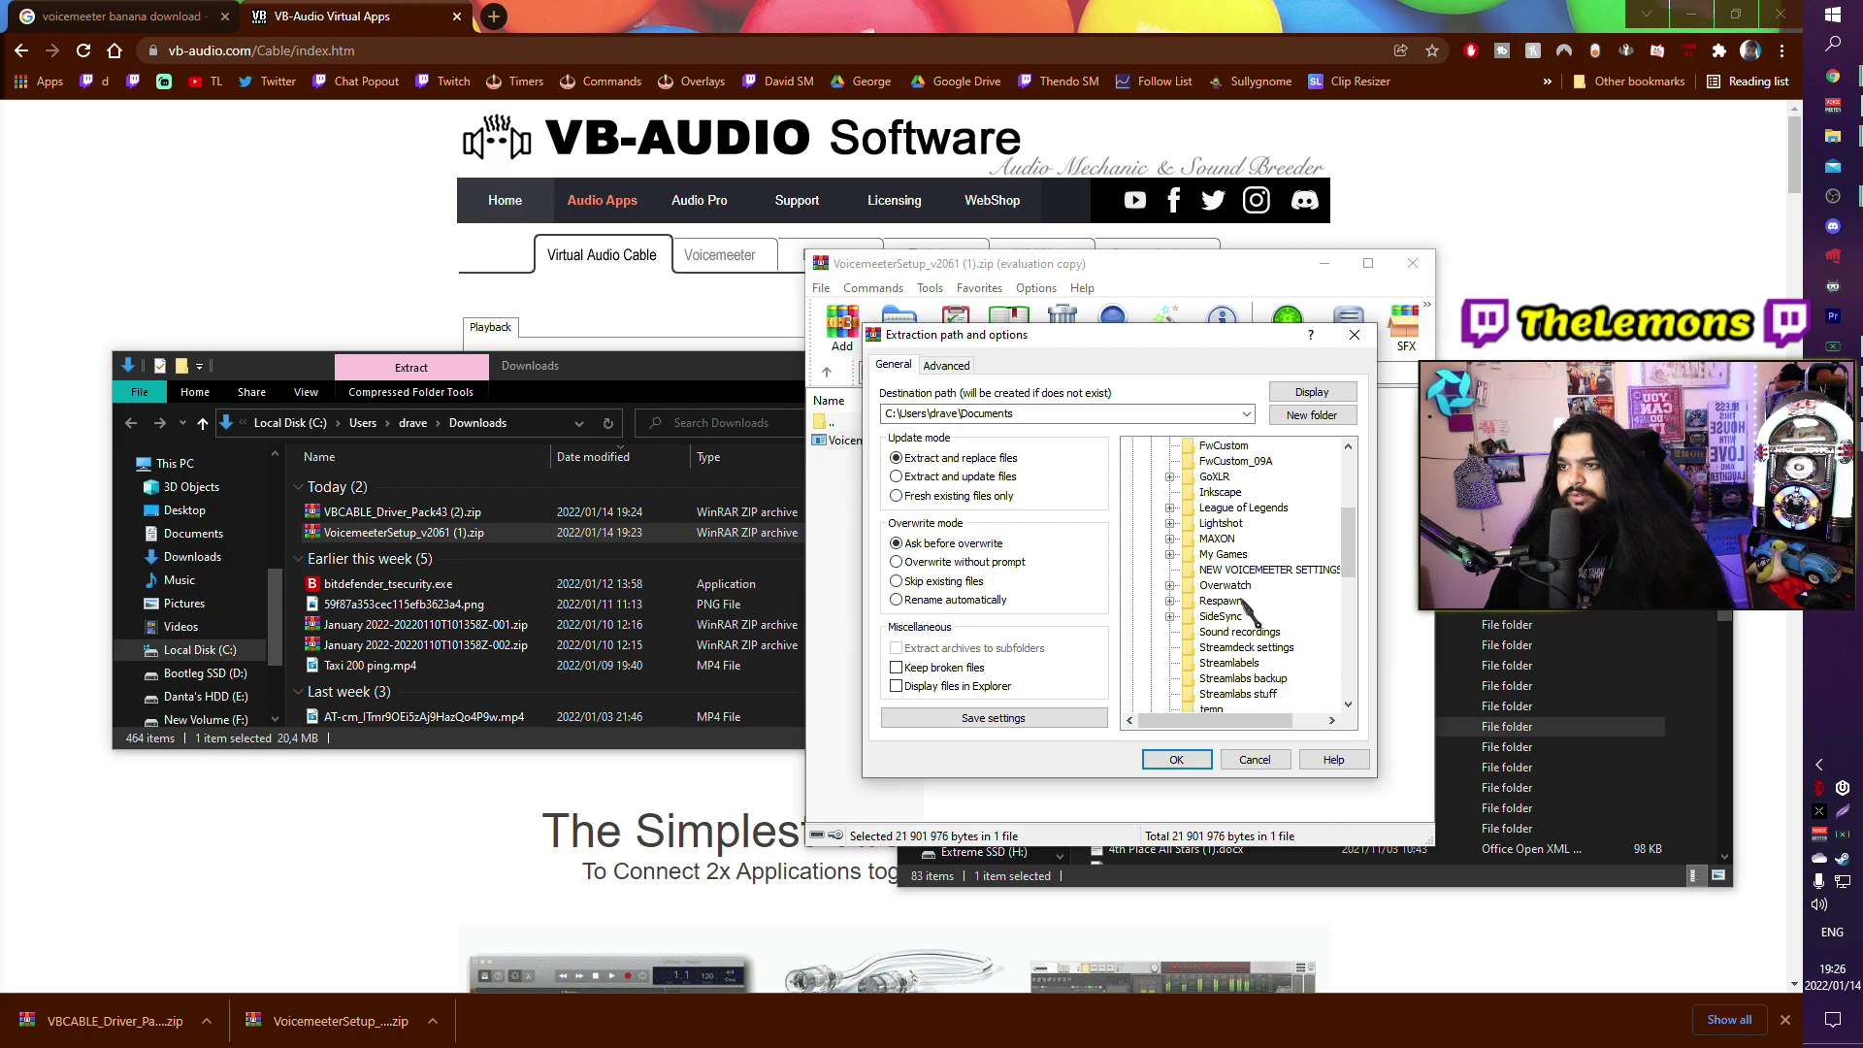
scroll(1250, 607, "down", 2)
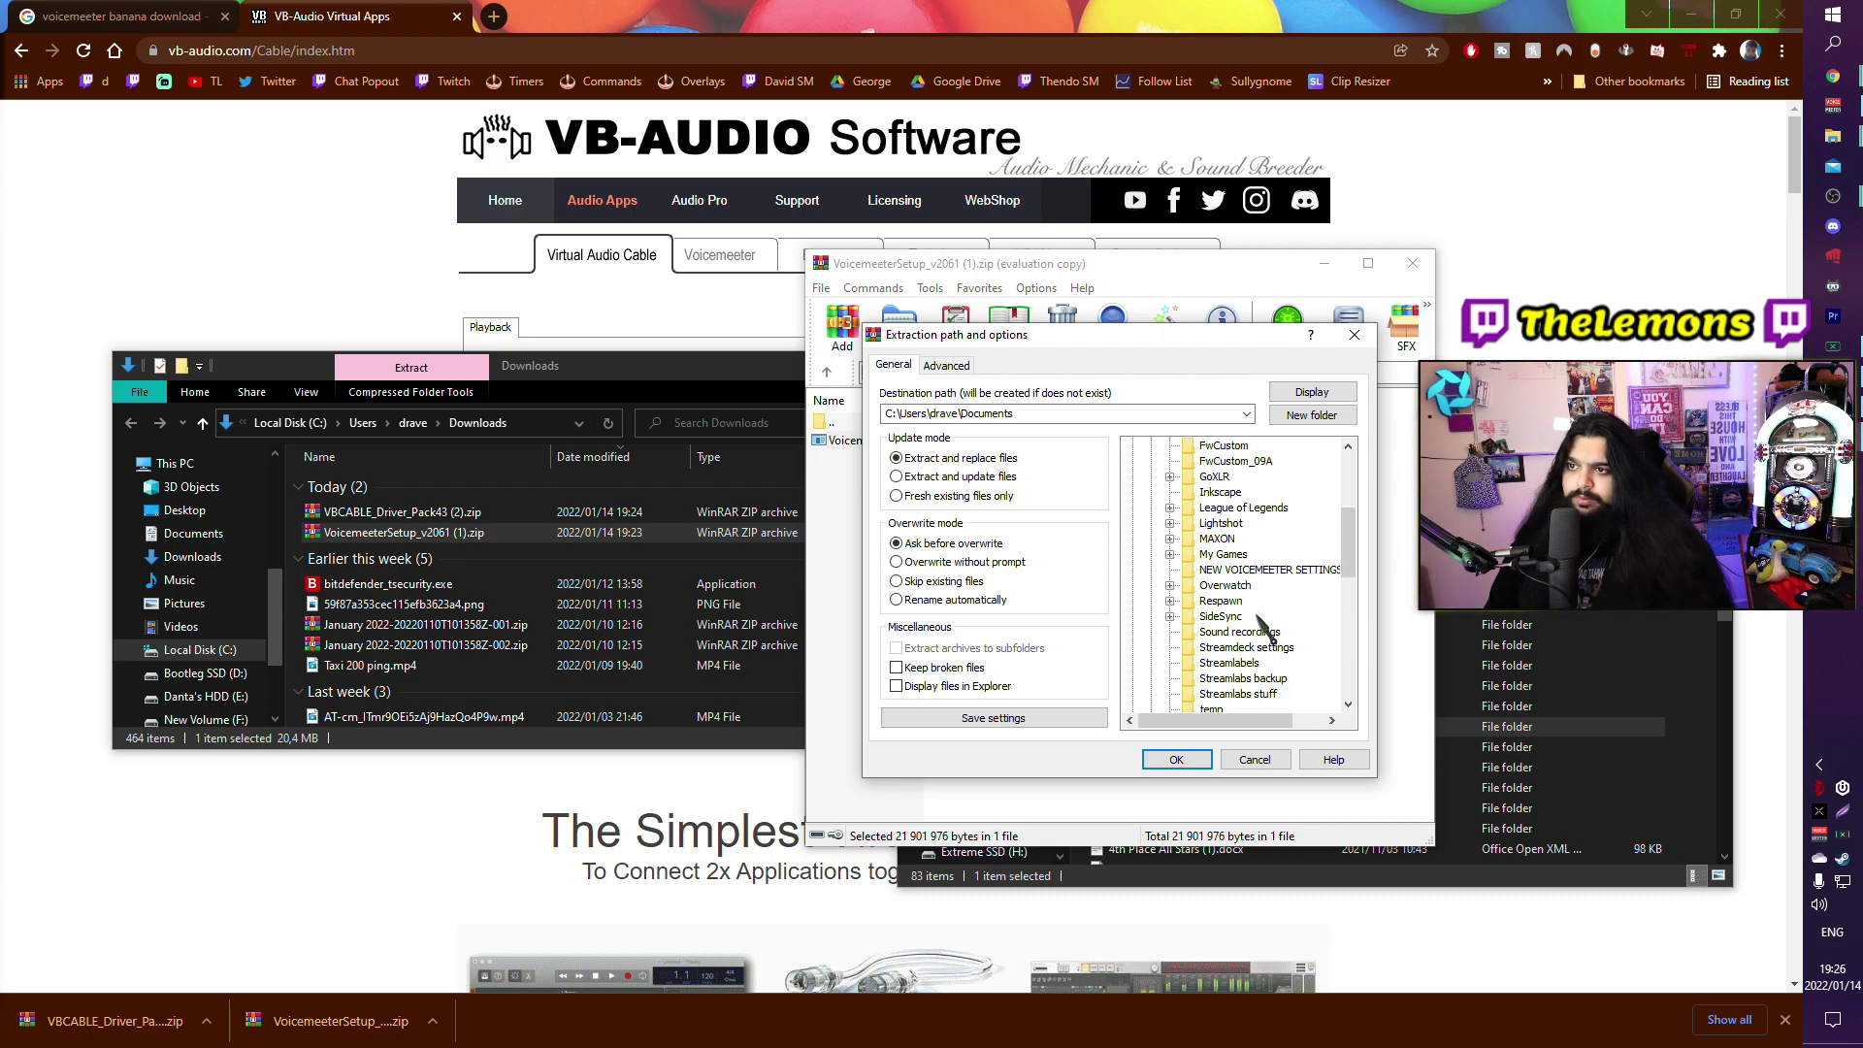
left_click(1186, 762)
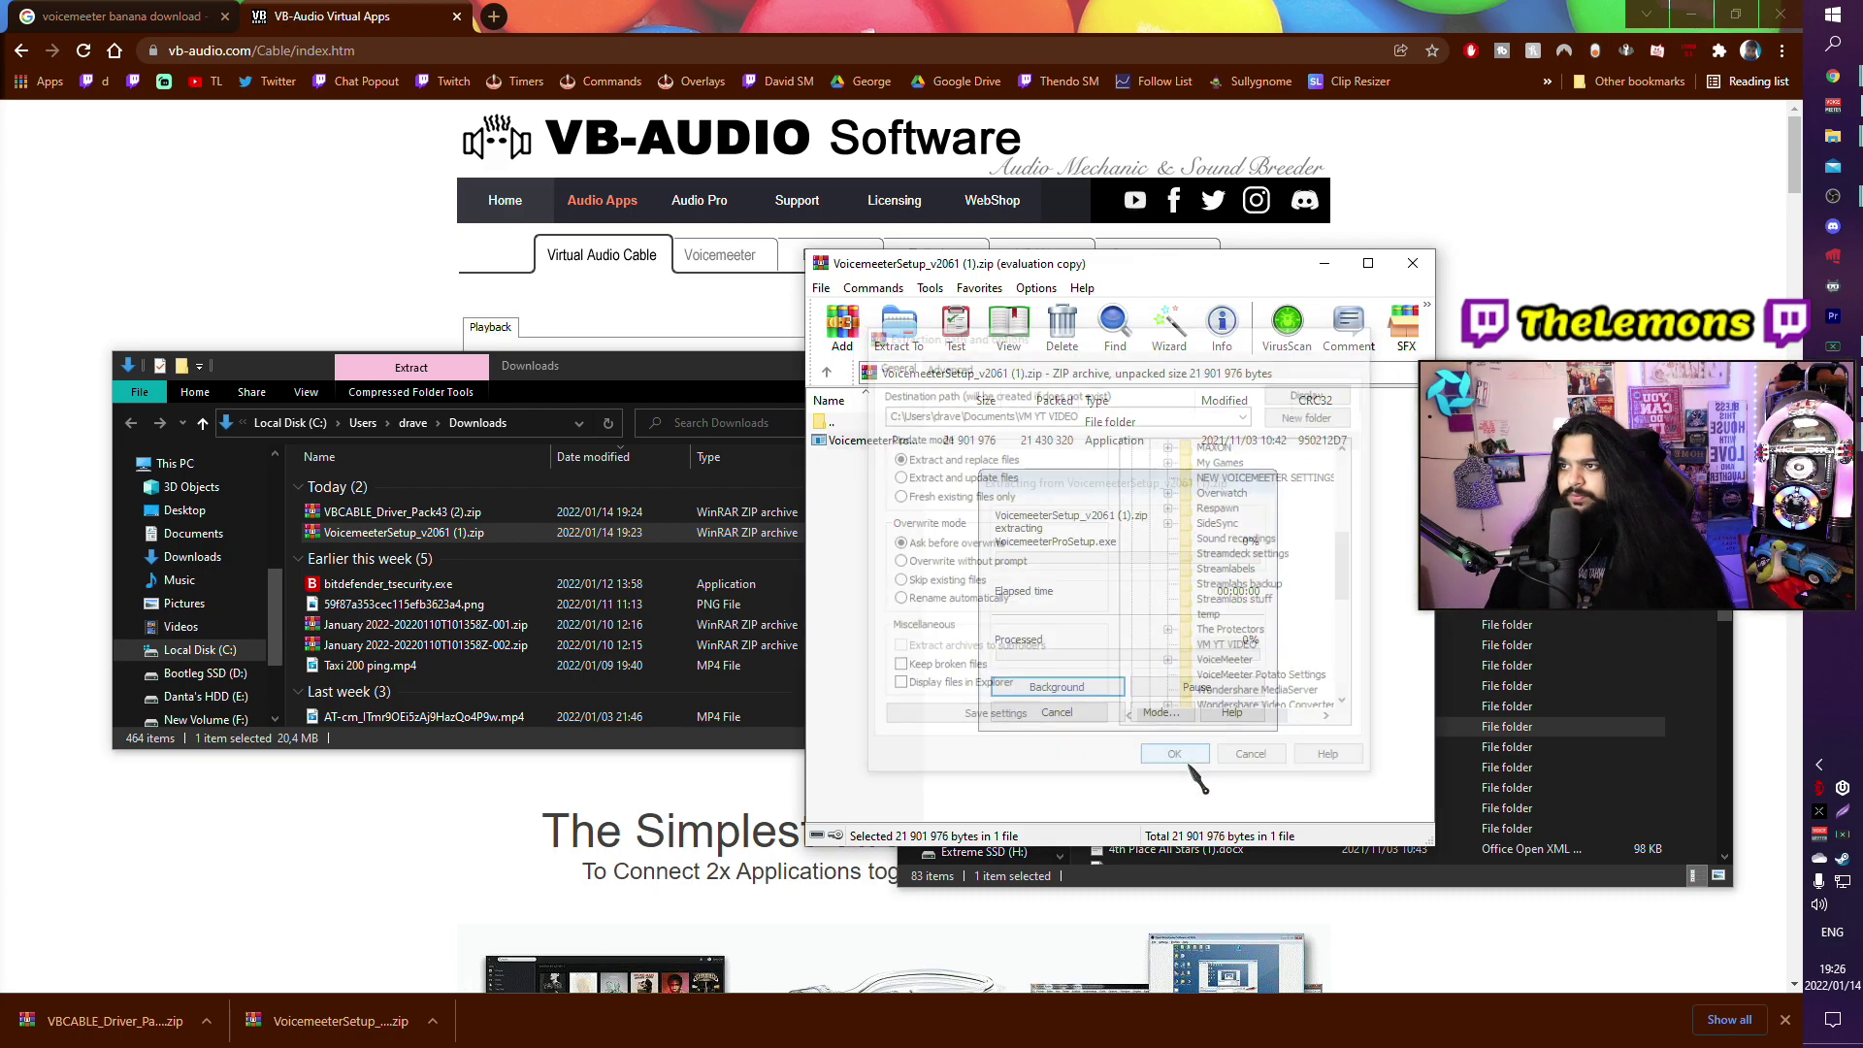
left_click(1413, 263)
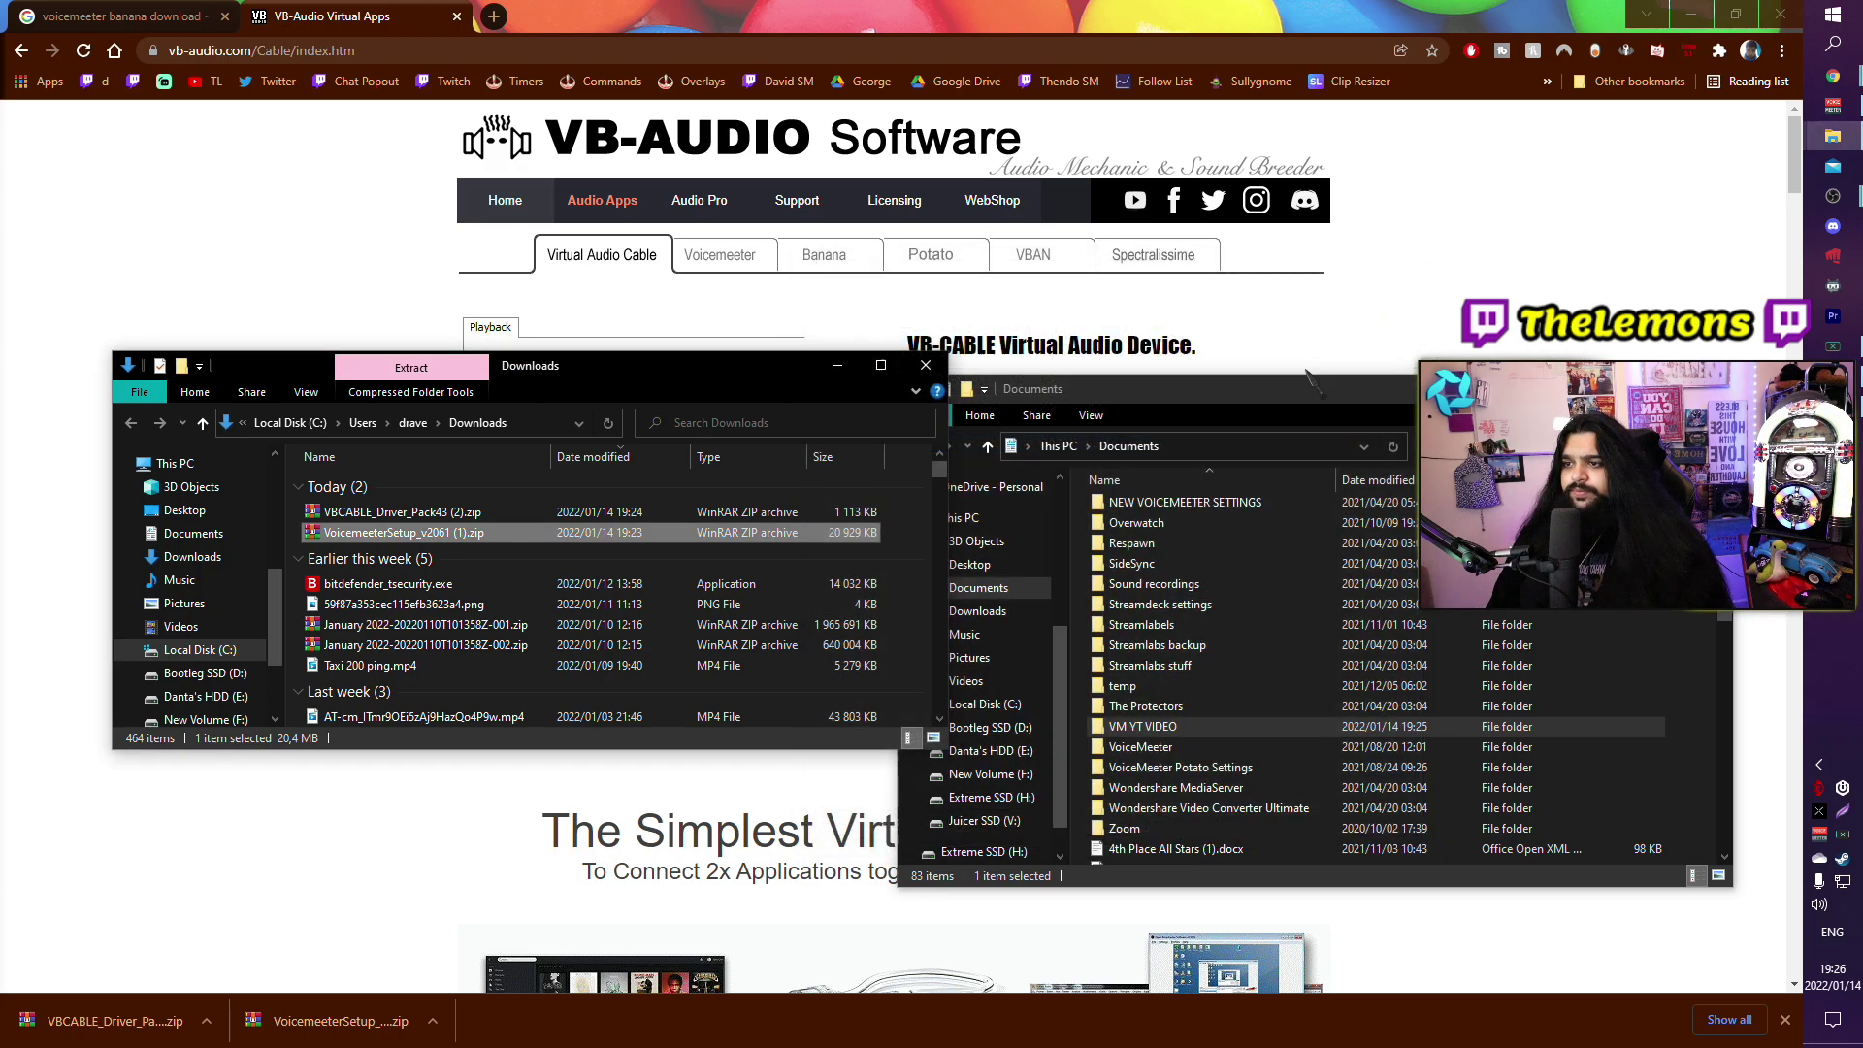
- Inside VM YT VIDEO, create a new folder named 'VB Cable'
double_click(1177, 745)
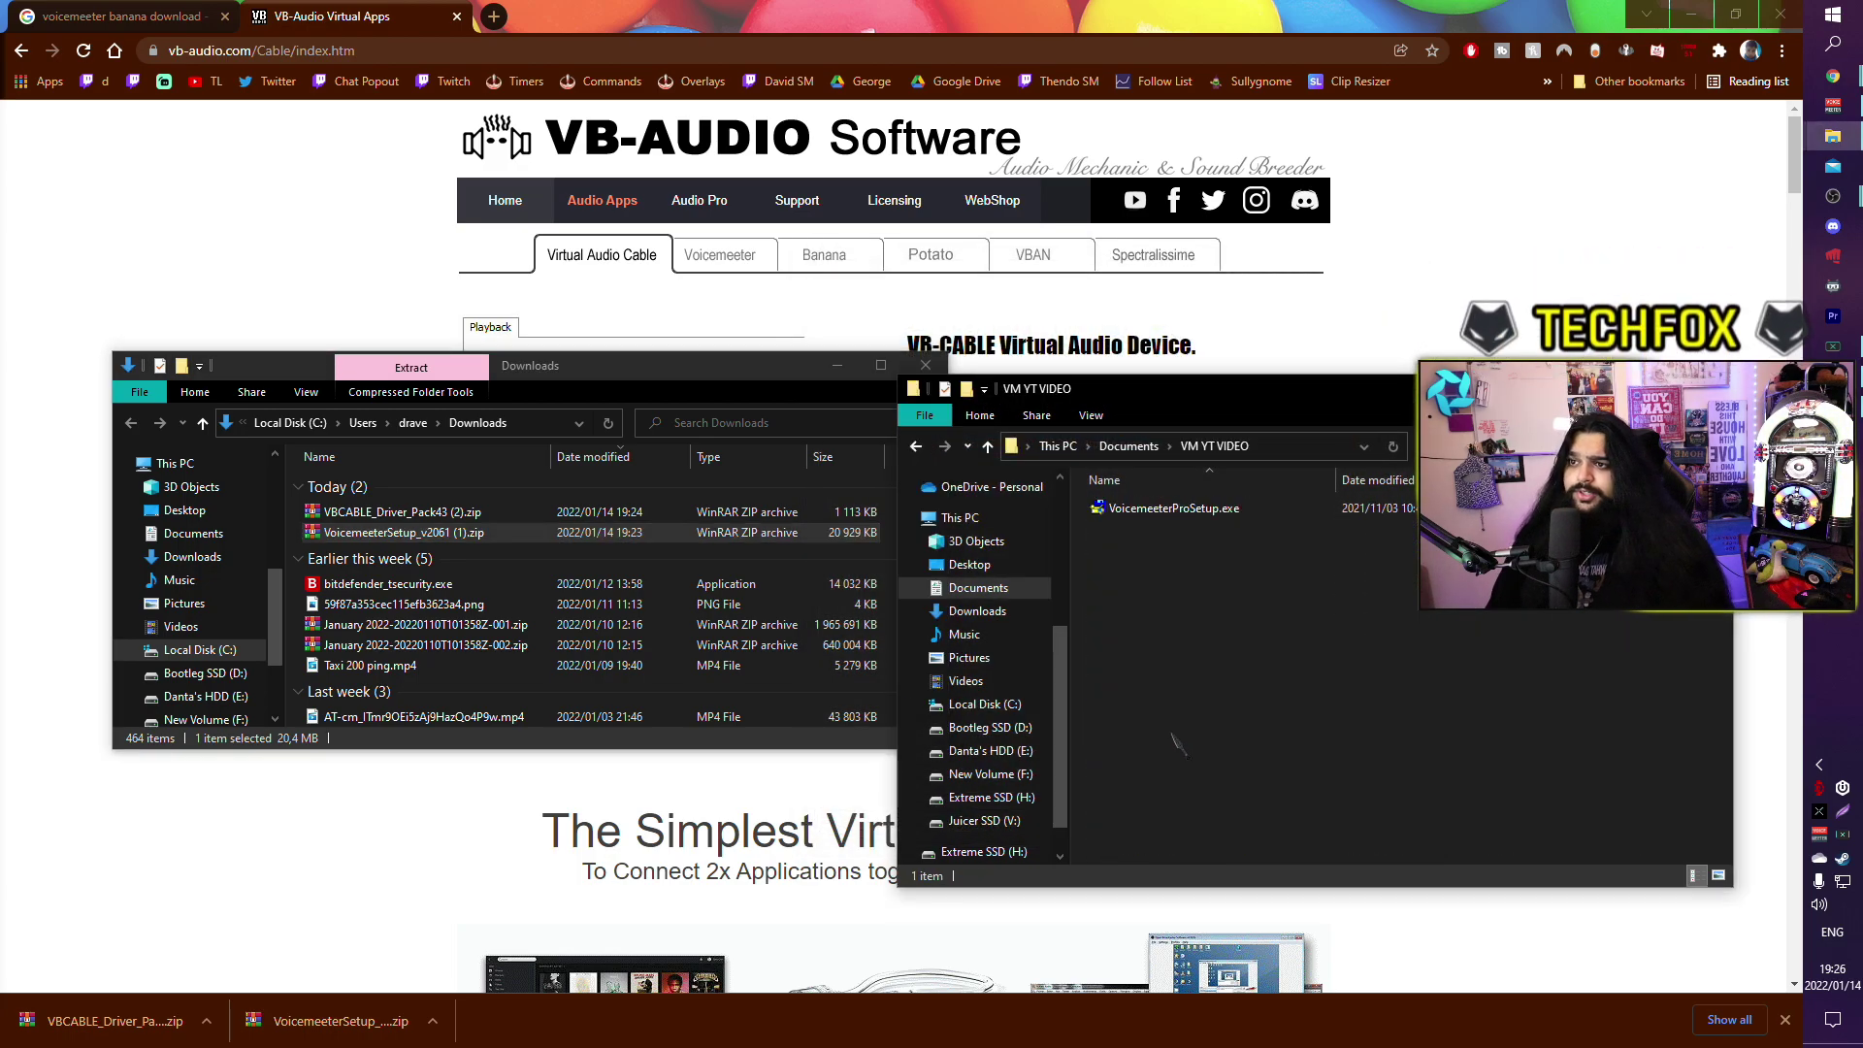
right_click(1160, 540)
mouse_move(1220, 771)
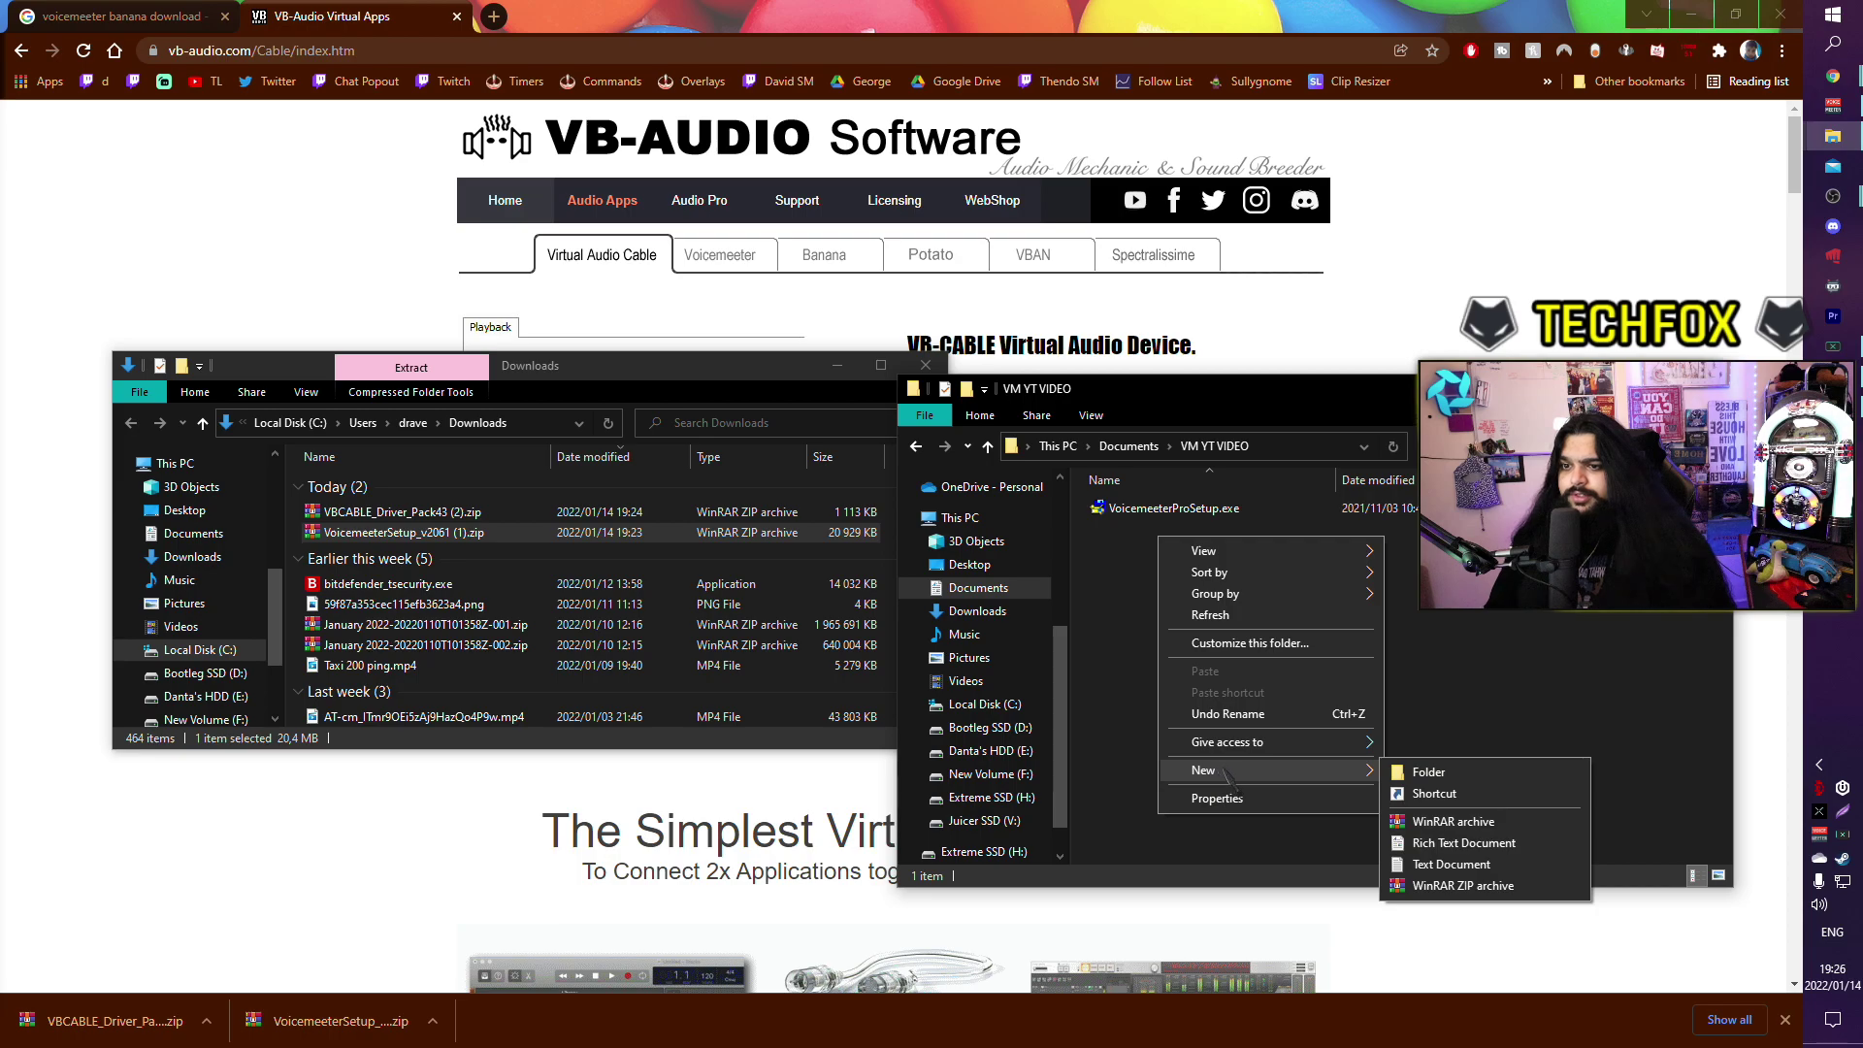
left_click(1441, 773)
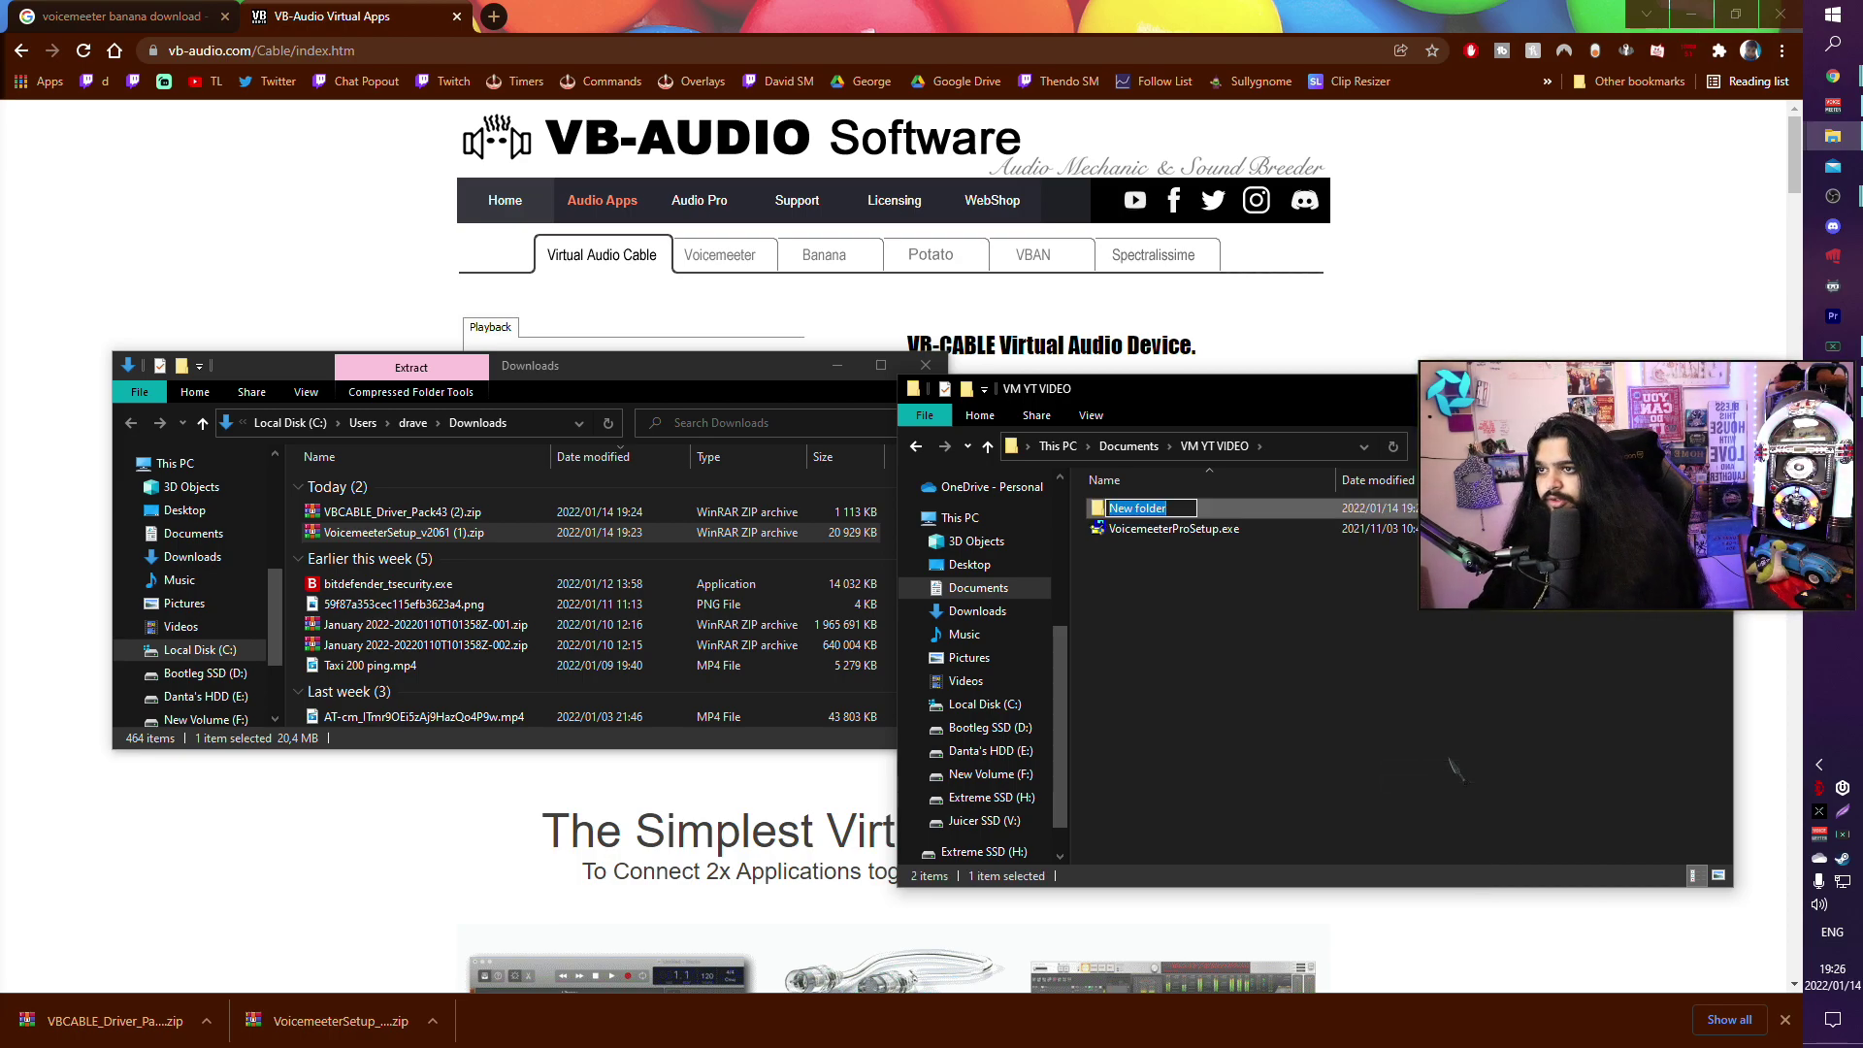
key("BackSpace")
type("VB Cable")
key("Return")
- Extract VBCABLE_Driver_Pack43 (2).zip into Documents\VM YT VIDEO\VB Cable
left_click(402, 511)
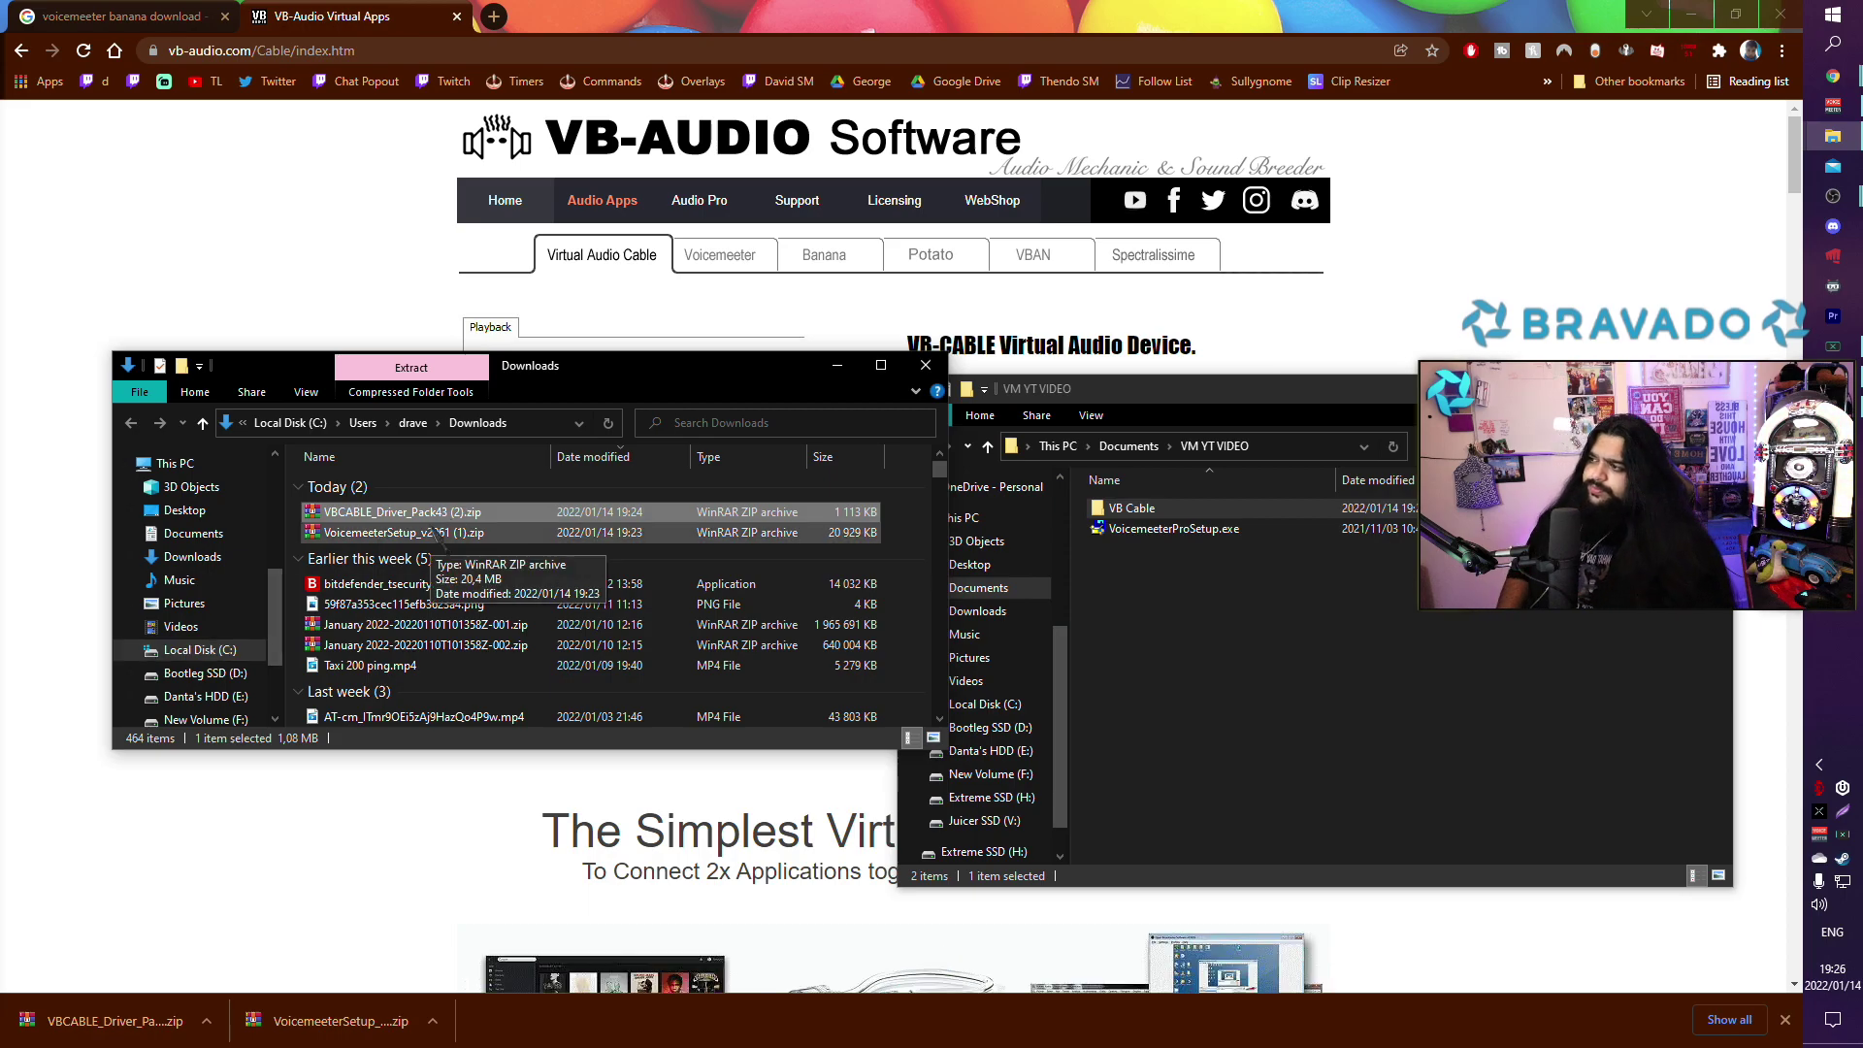
right_click(416, 512)
right_click(390, 523)
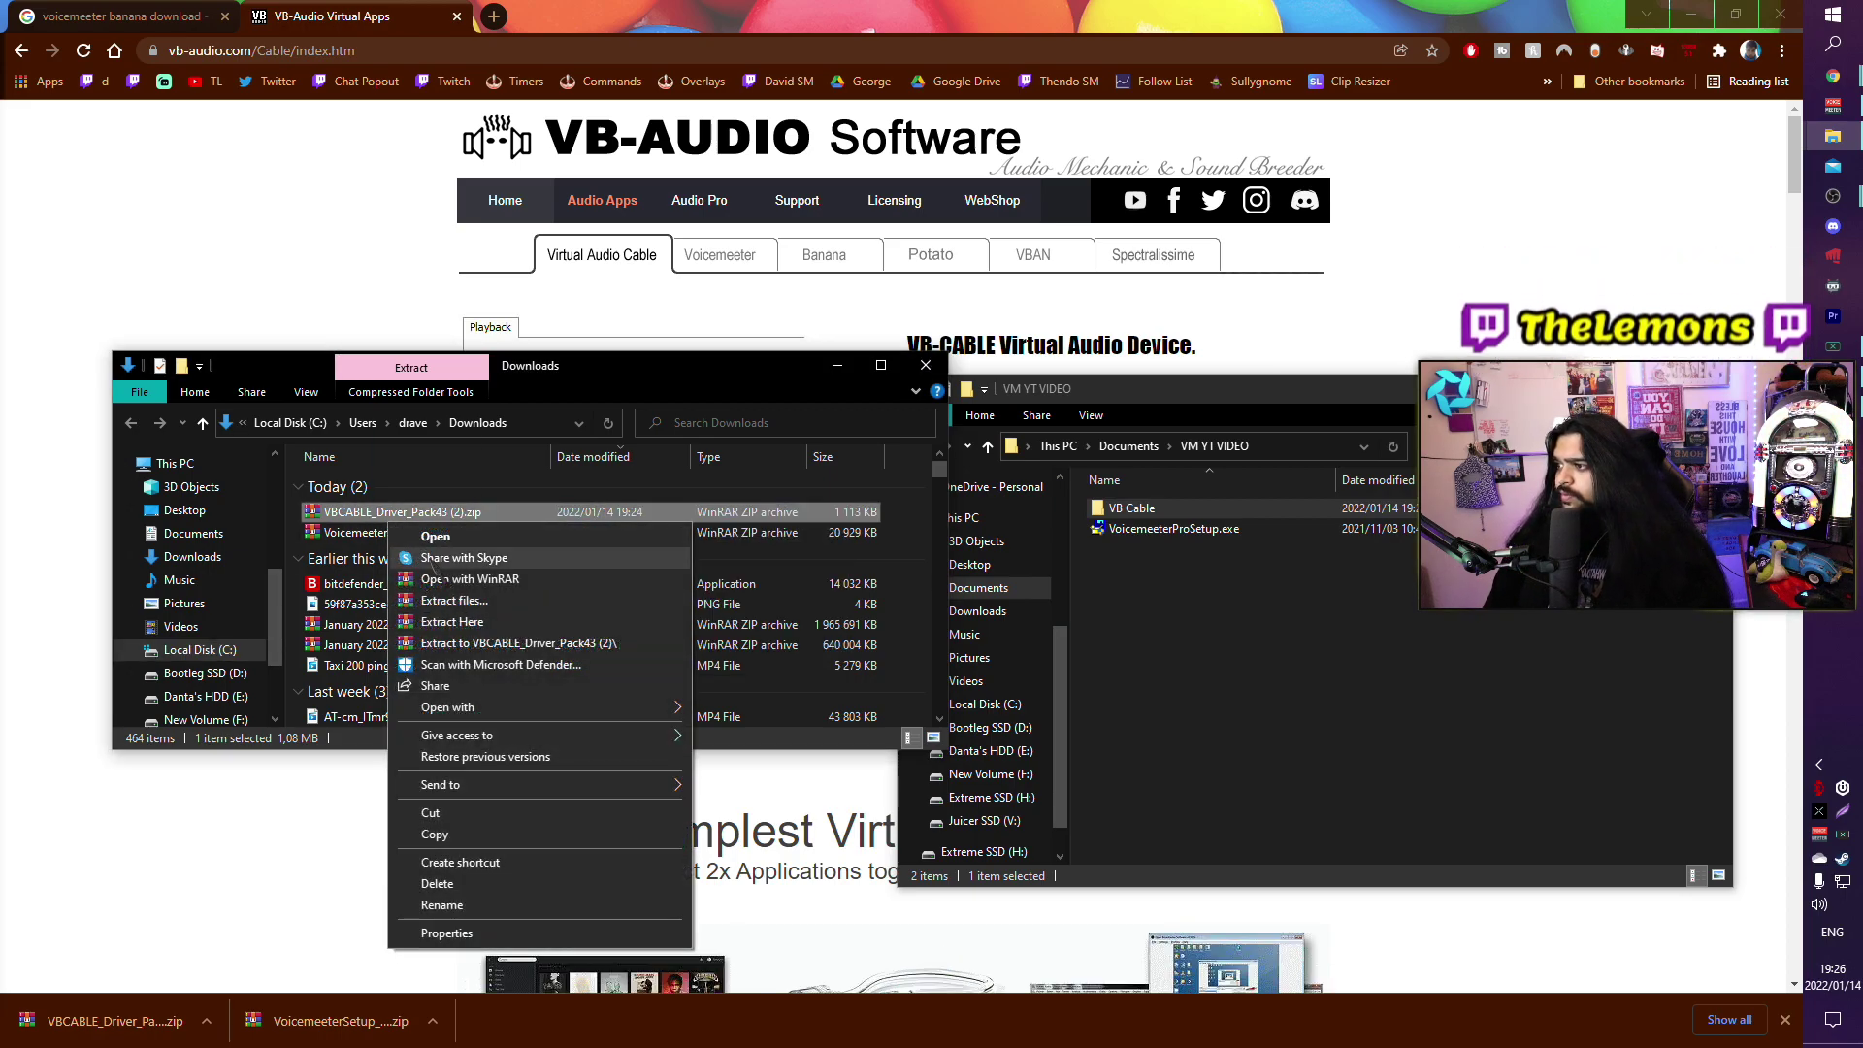
left_click(464, 601)
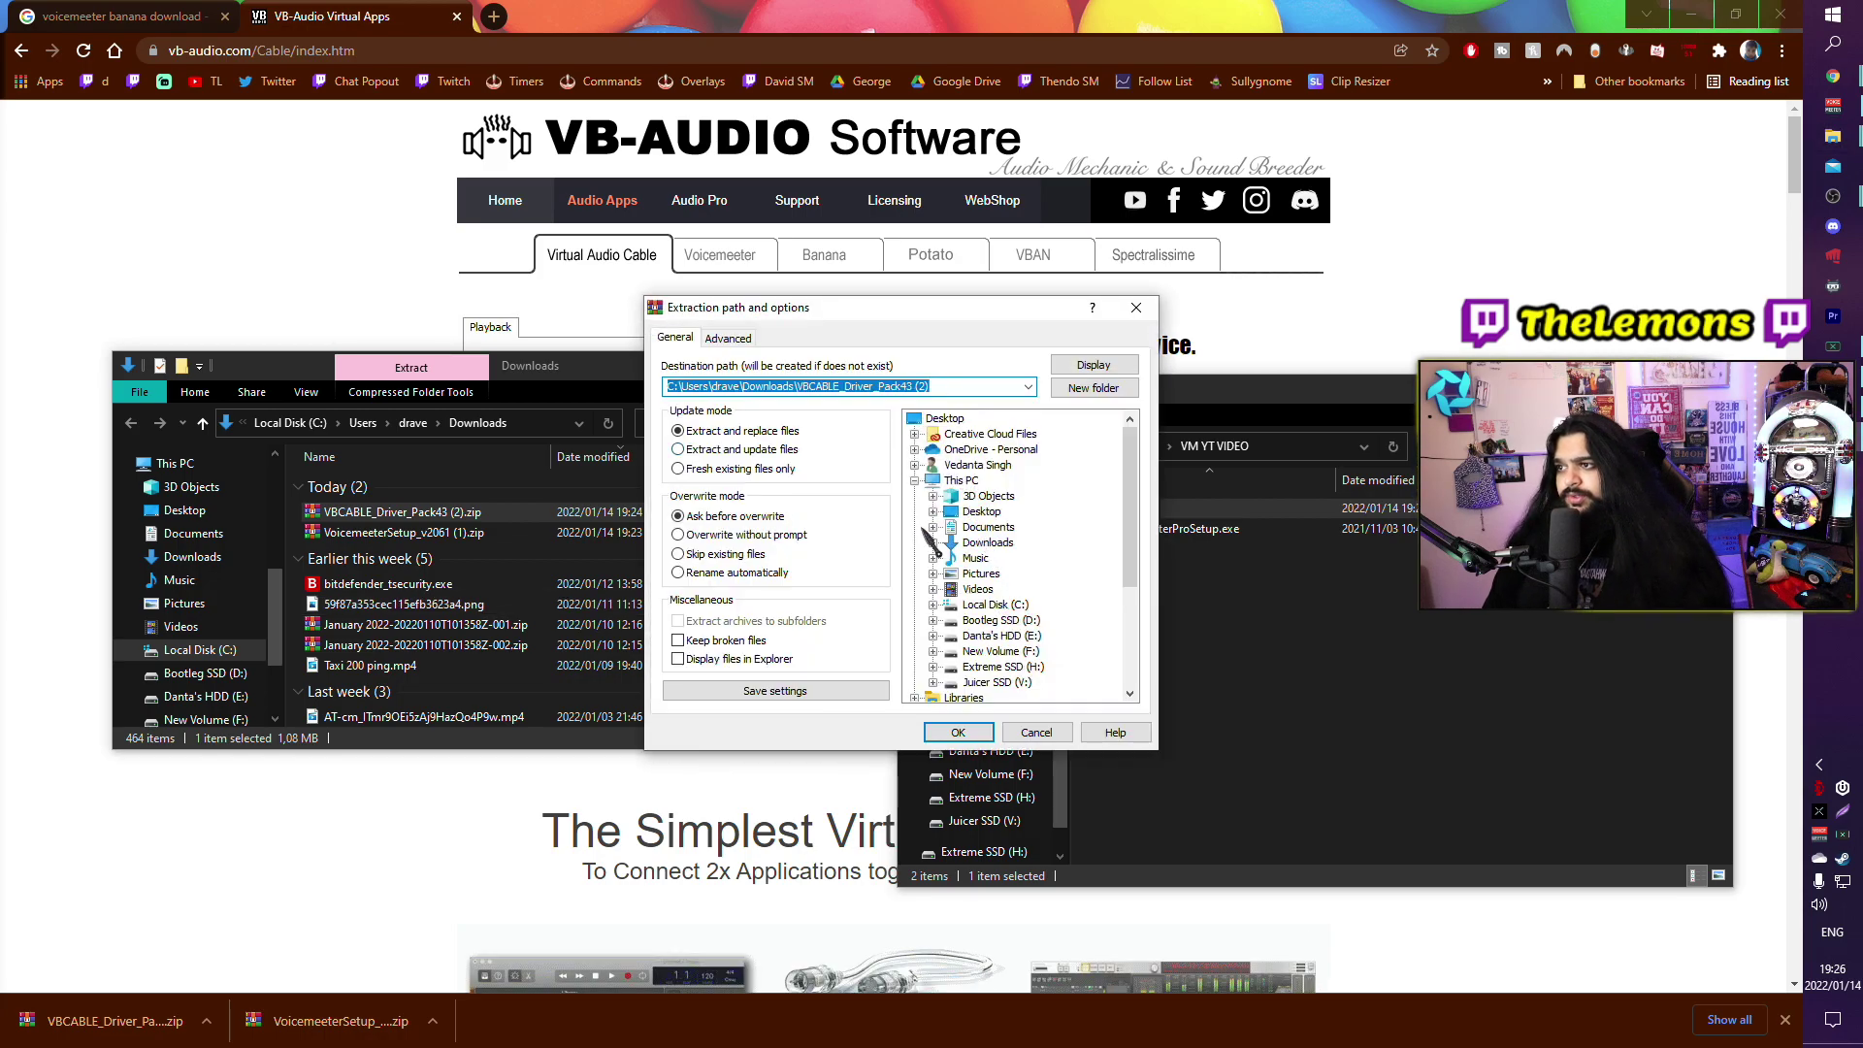
left_click(988, 527)
left_click(1011, 574)
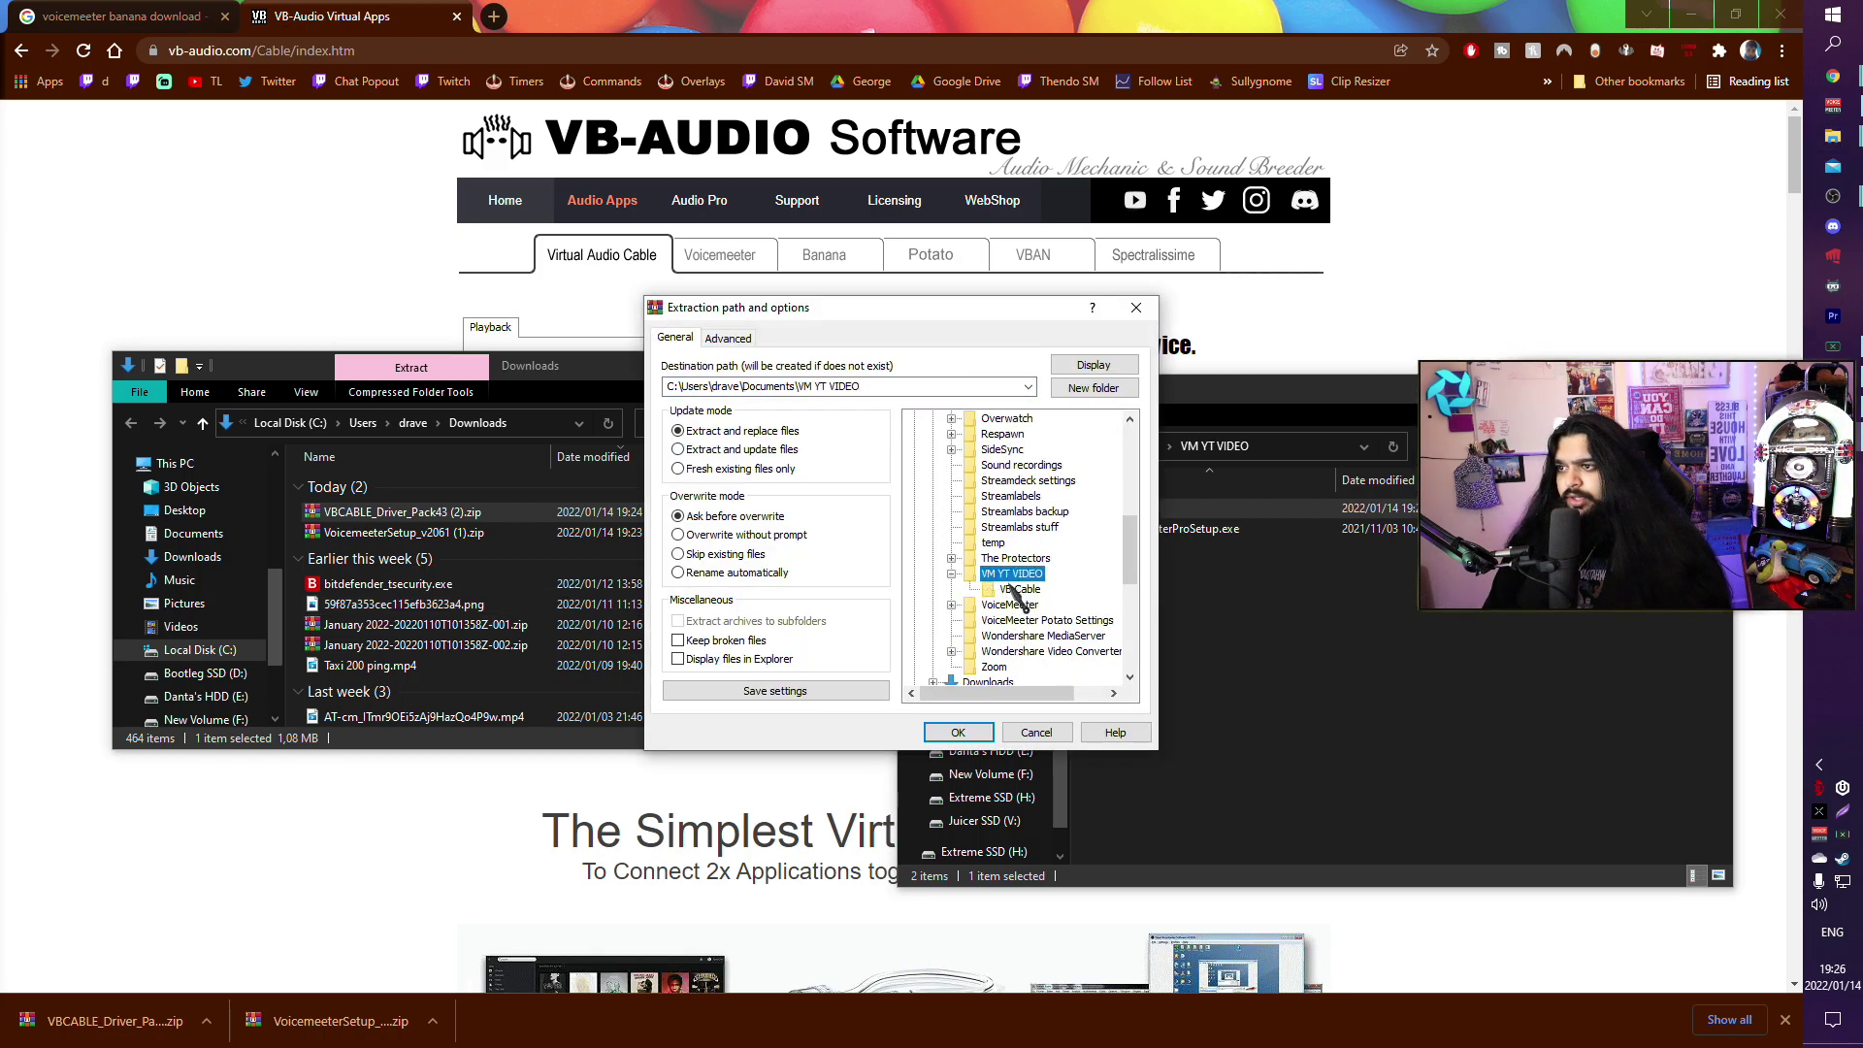
left_click(1017, 589)
left_click(958, 732)
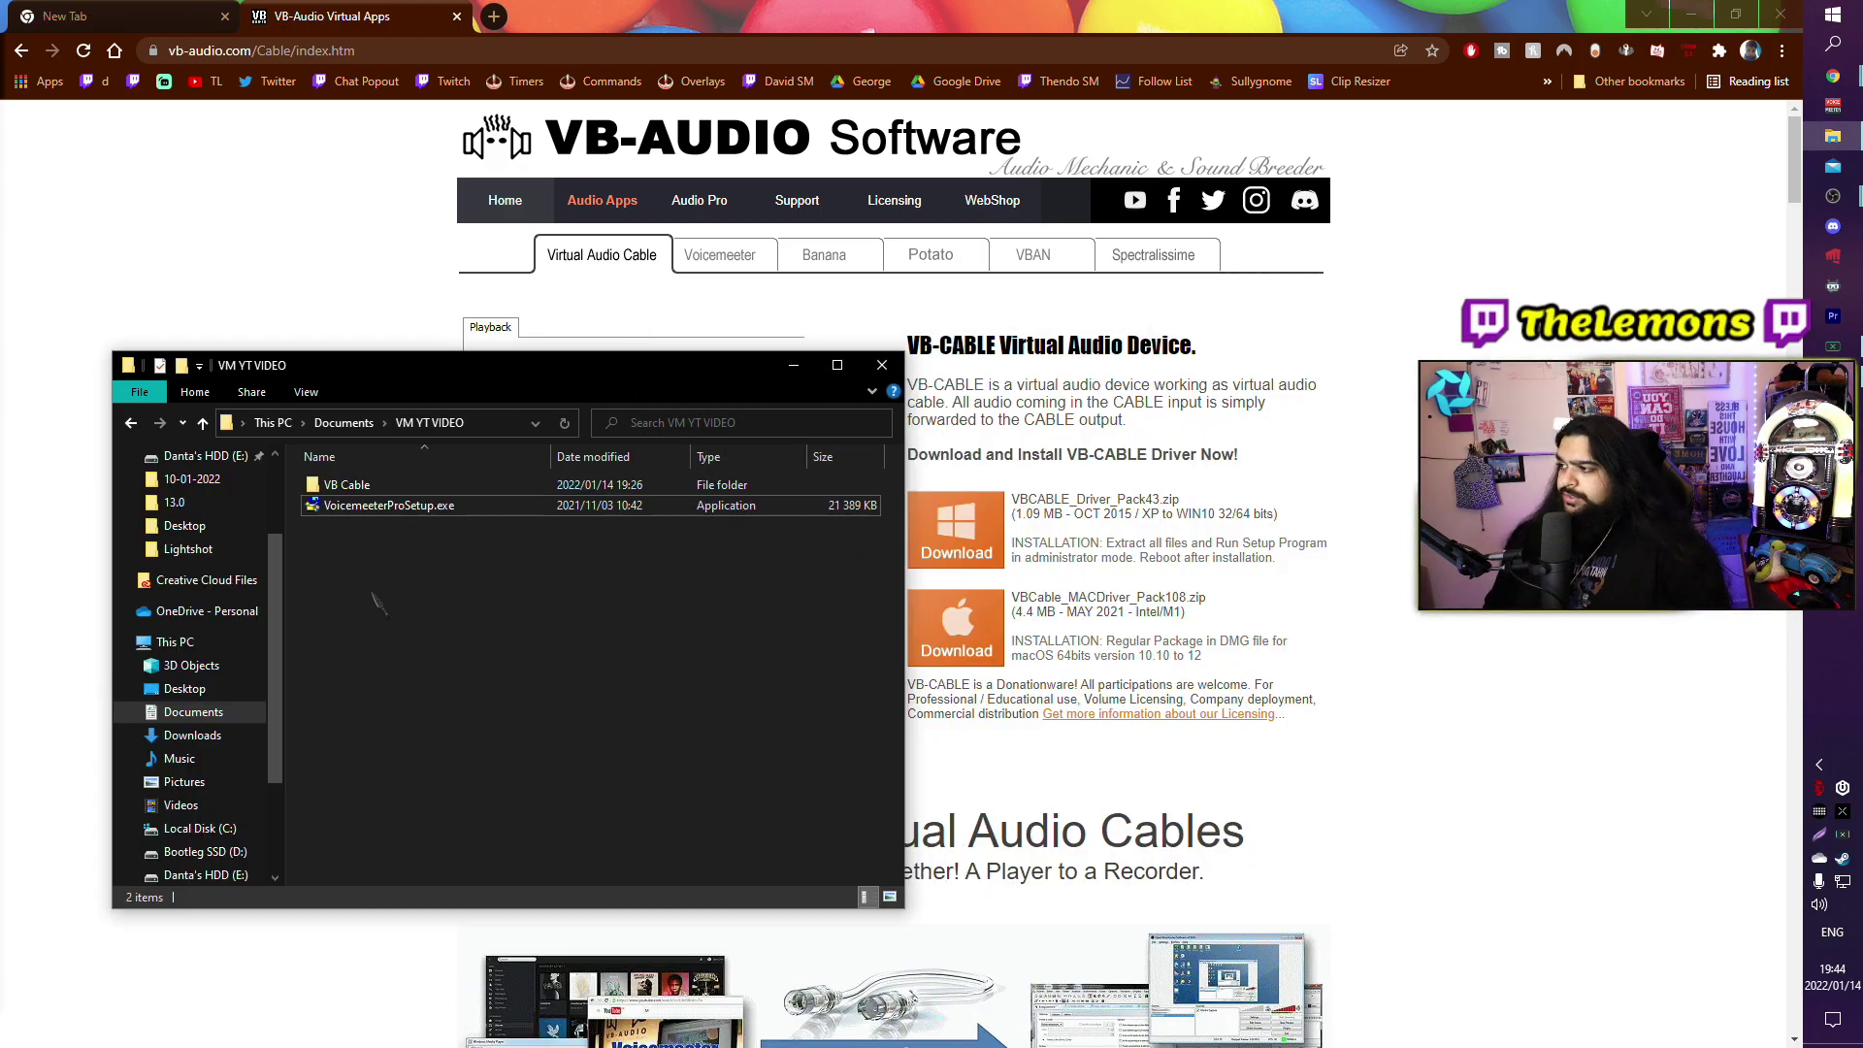
- Run VoicemeeterProSetup.exe as administrator, then open the VB Cable folder and shift its window right
right_click(417, 506)
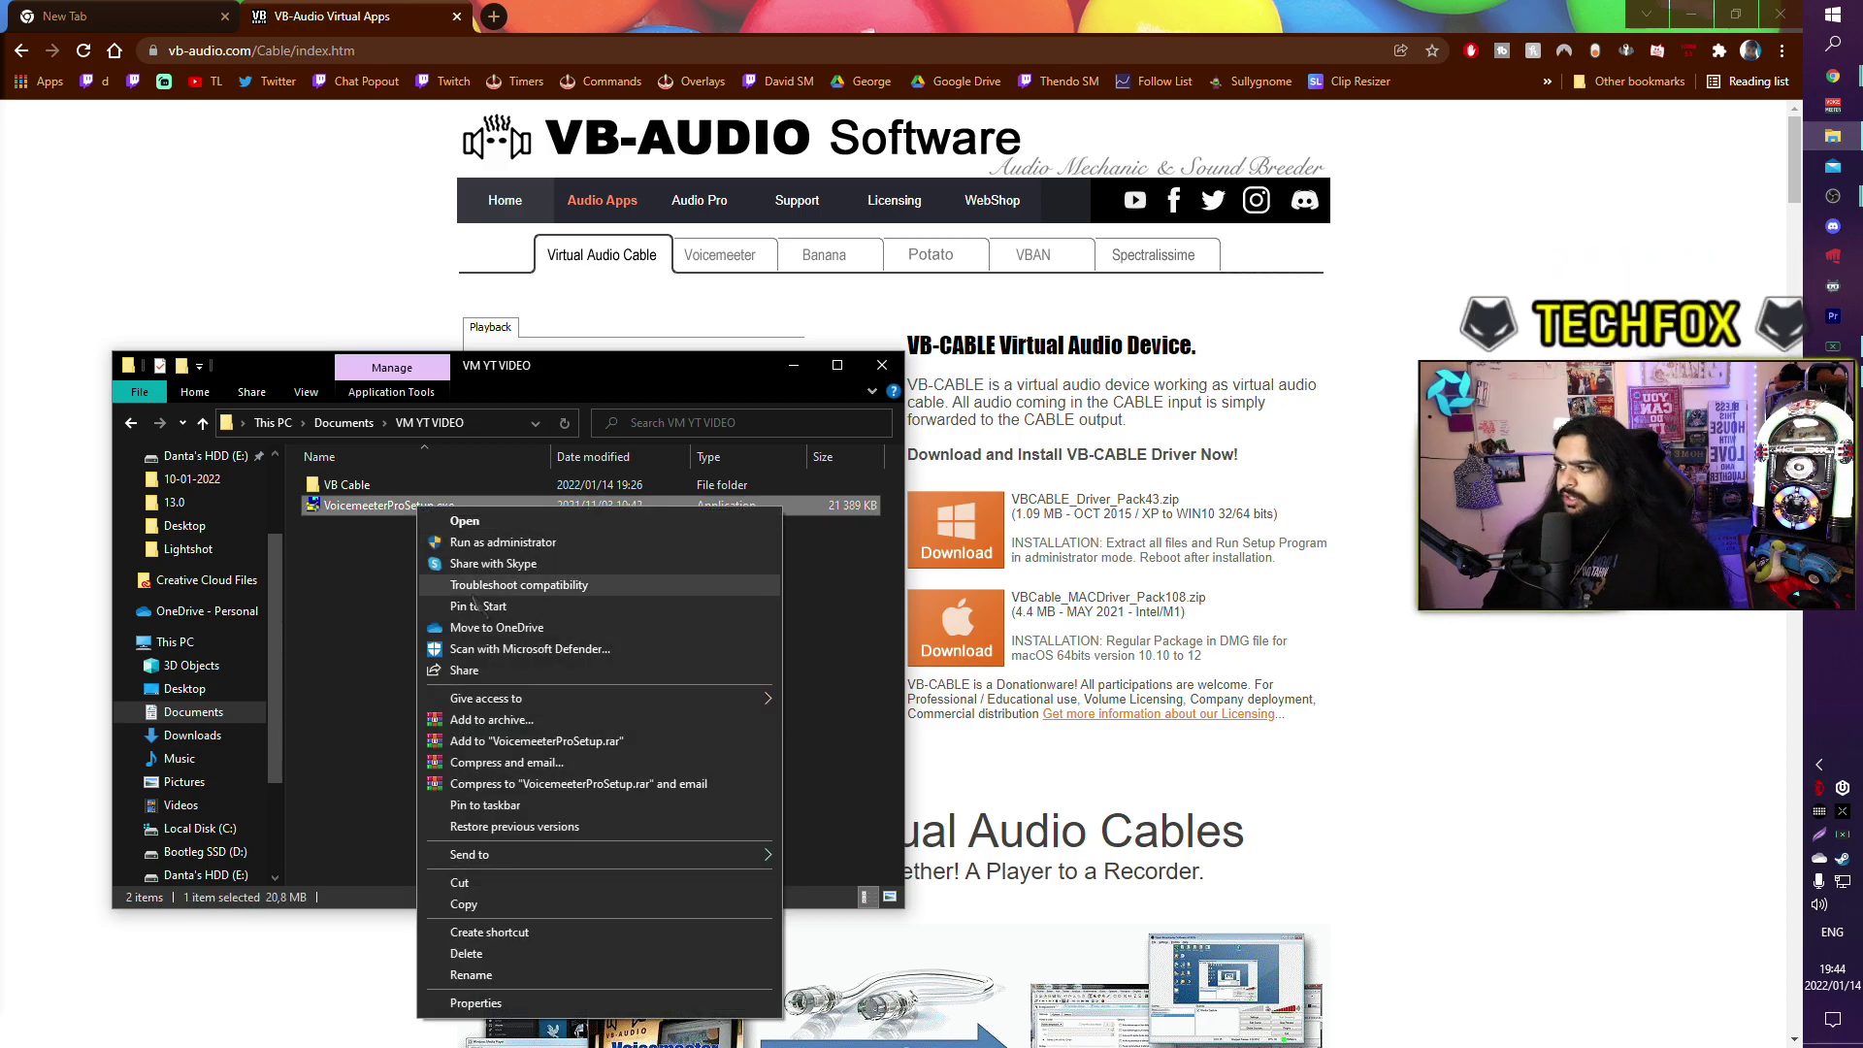
left_click(482, 543)
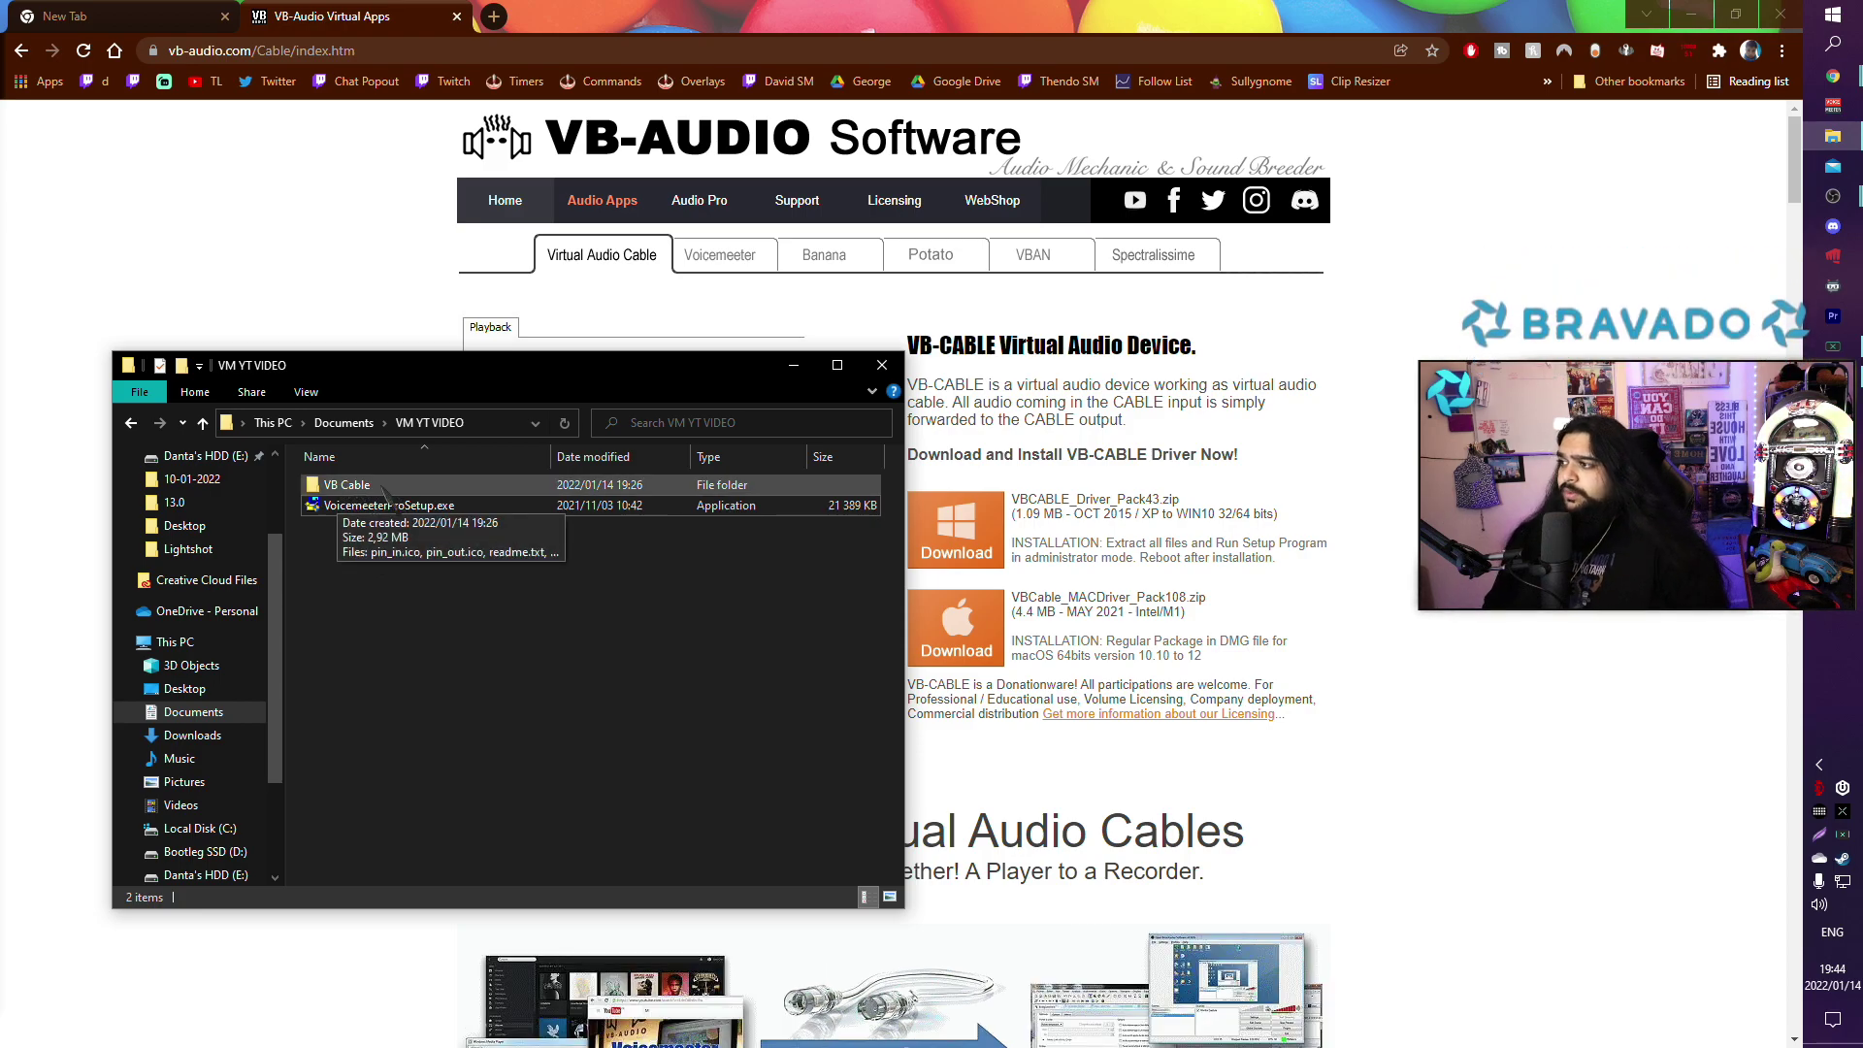
double_click(377, 488)
scroll(463, 636, "down", 3)
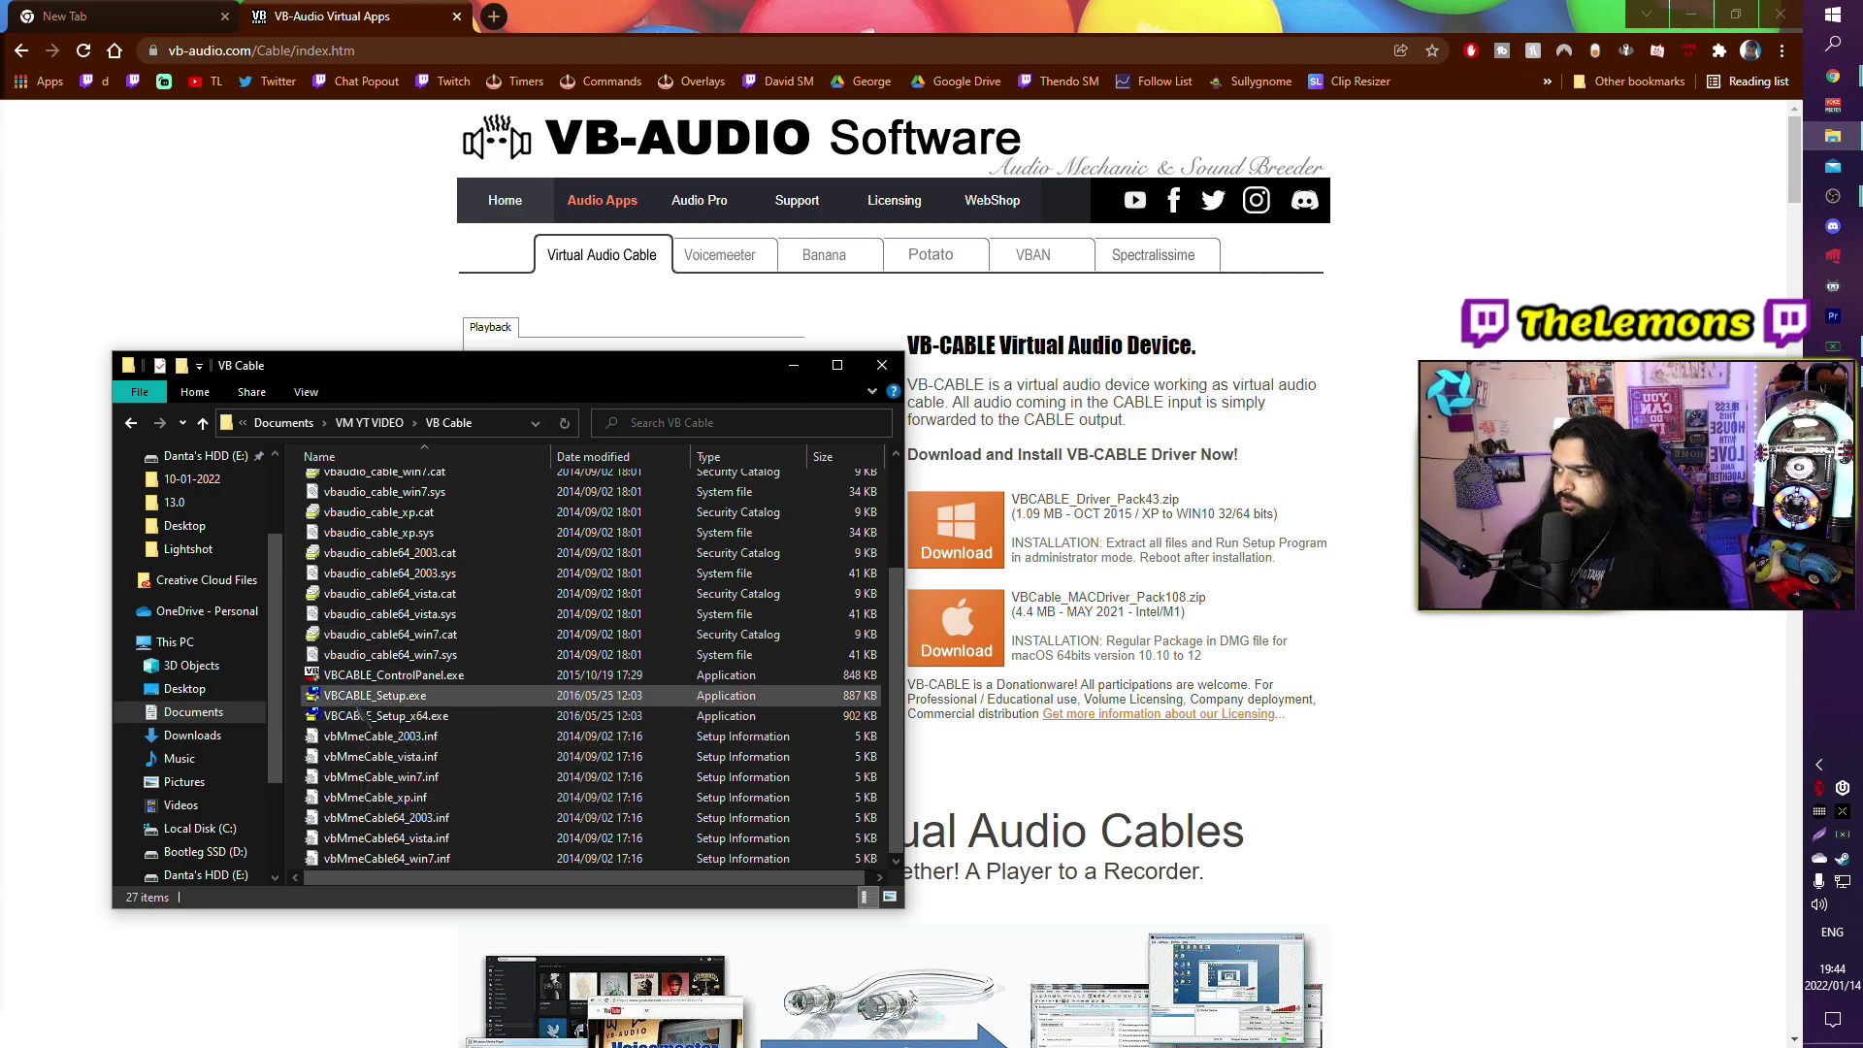
left_click_drag(485, 365, 593, 349)
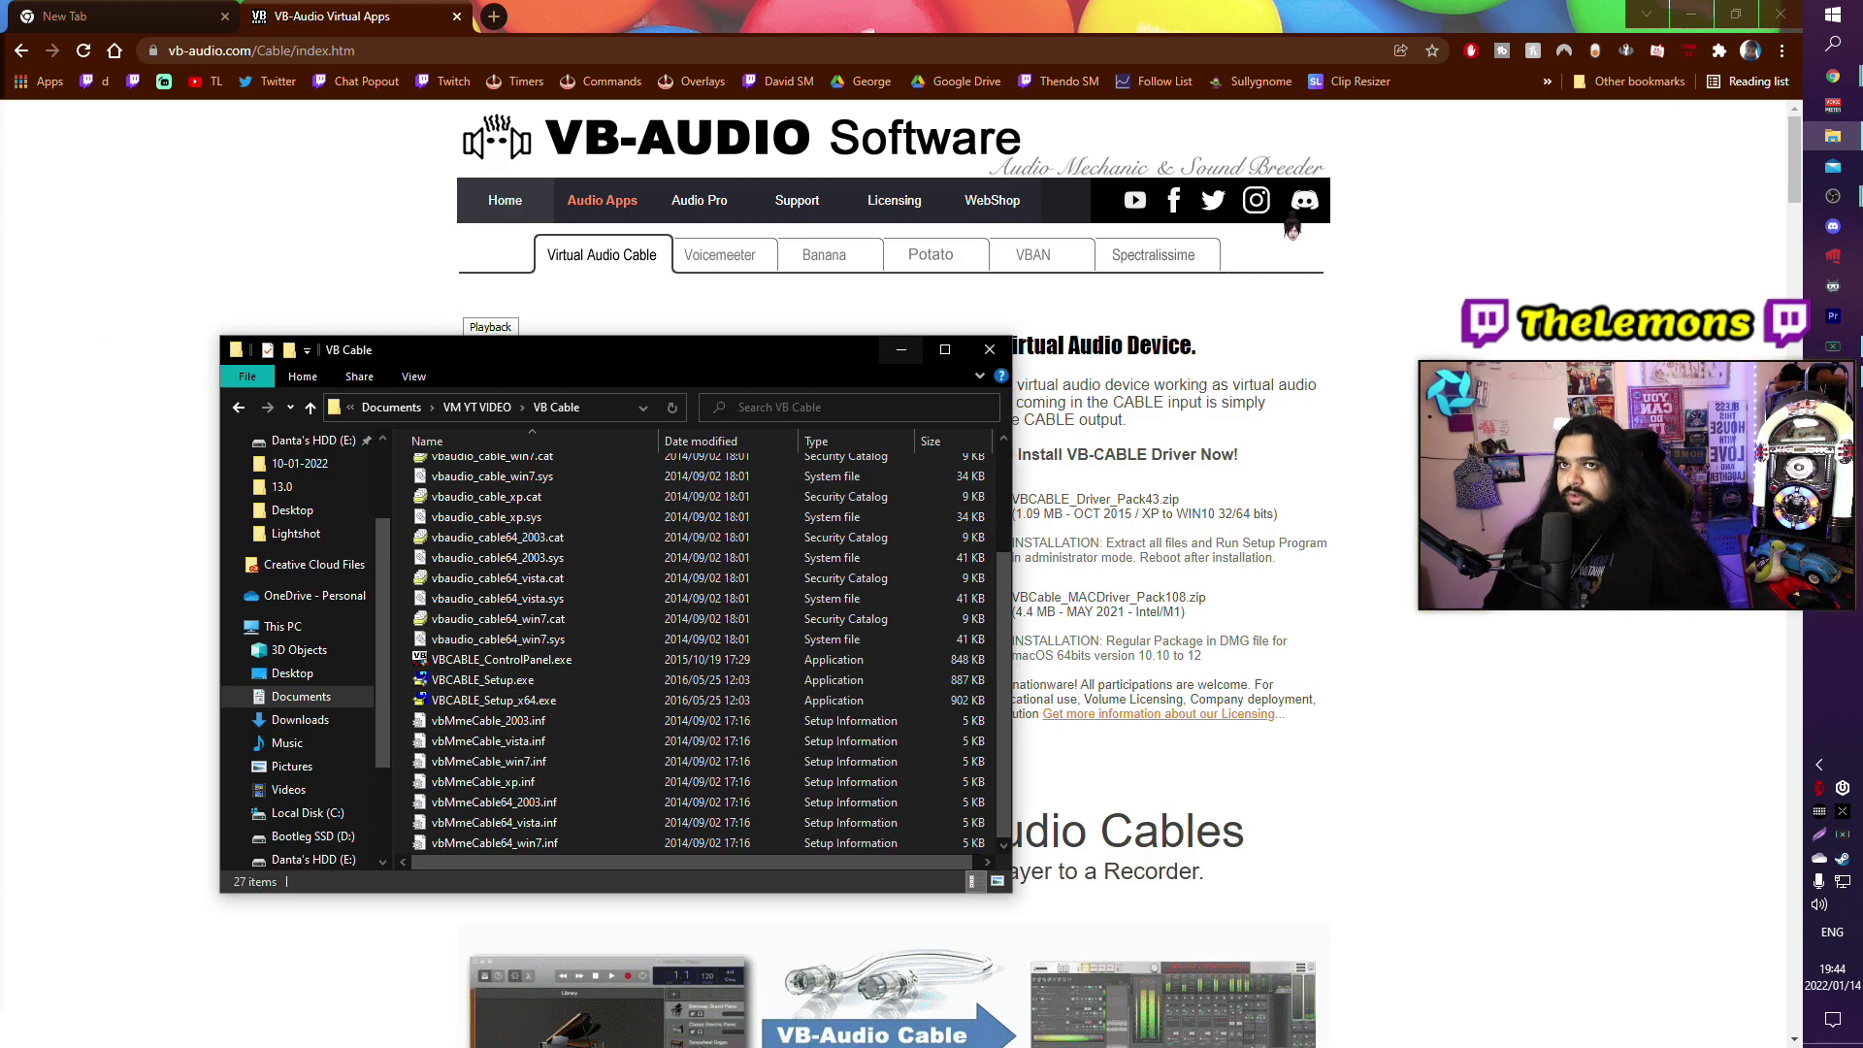
right_click(1825, 24)
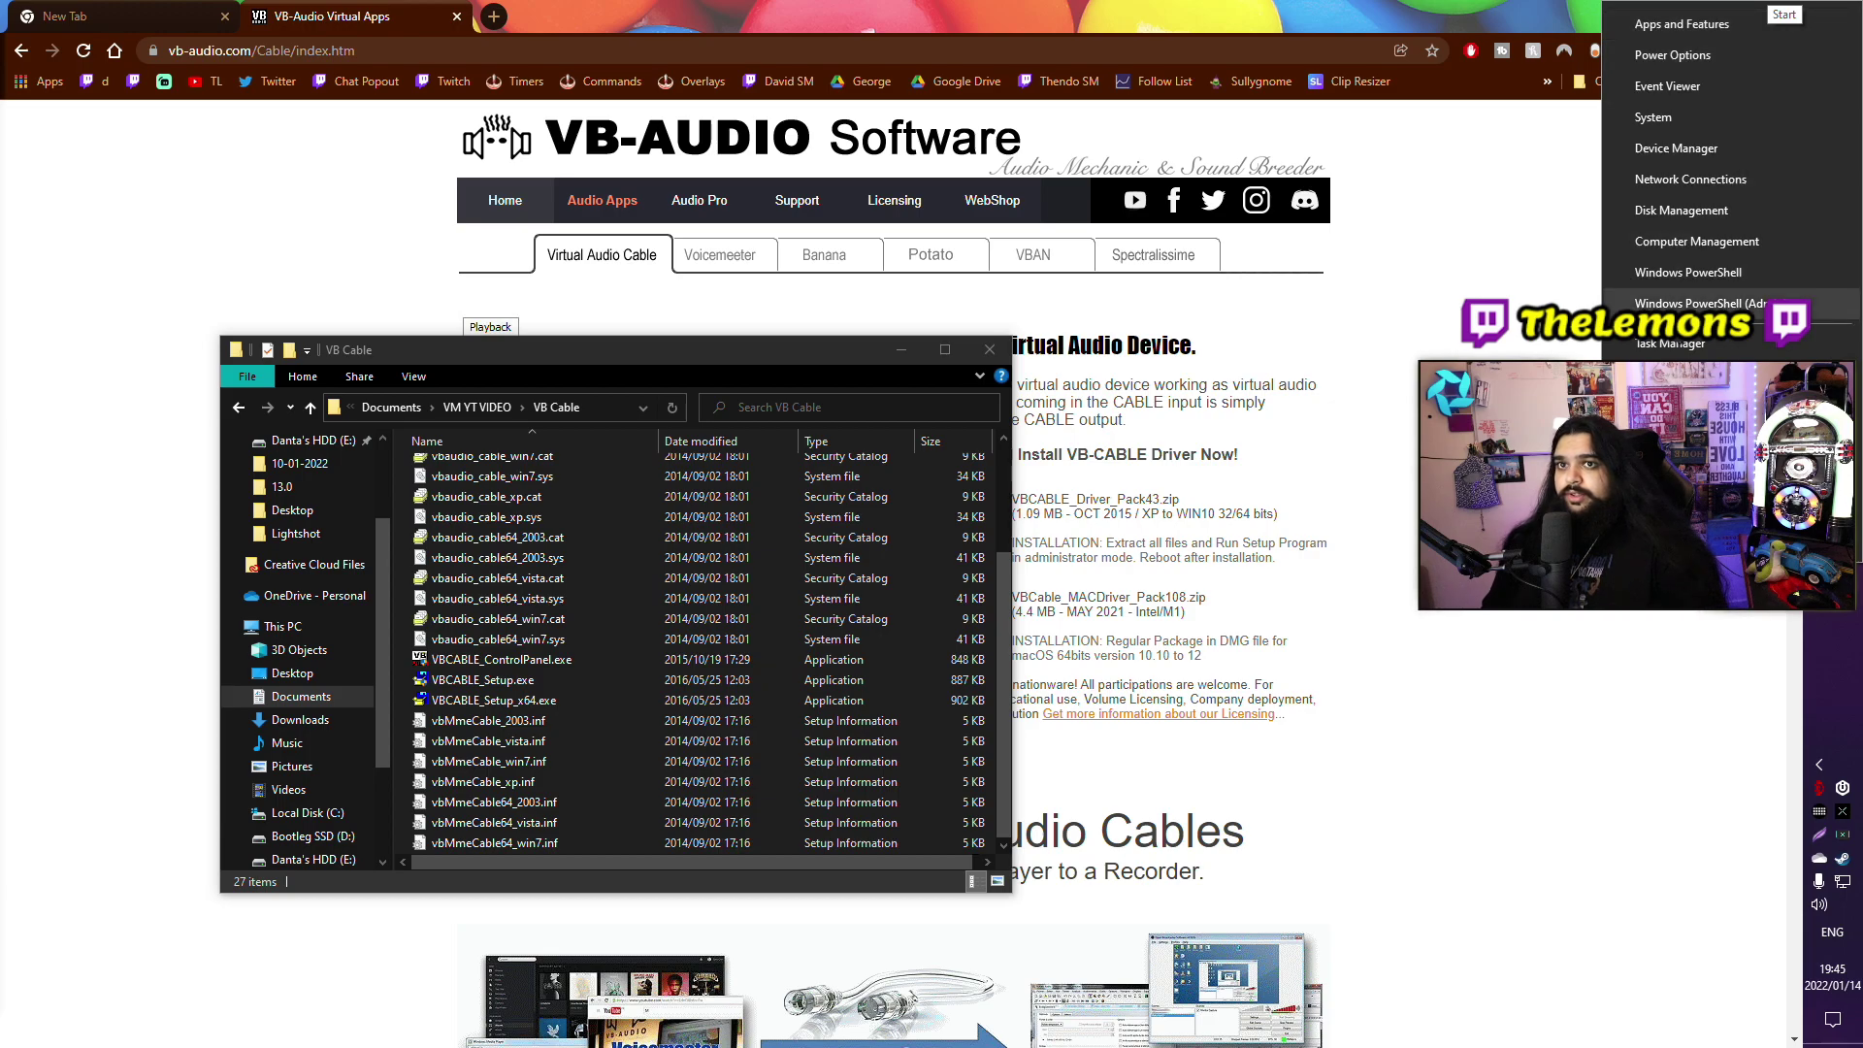
left_click(1650, 126)
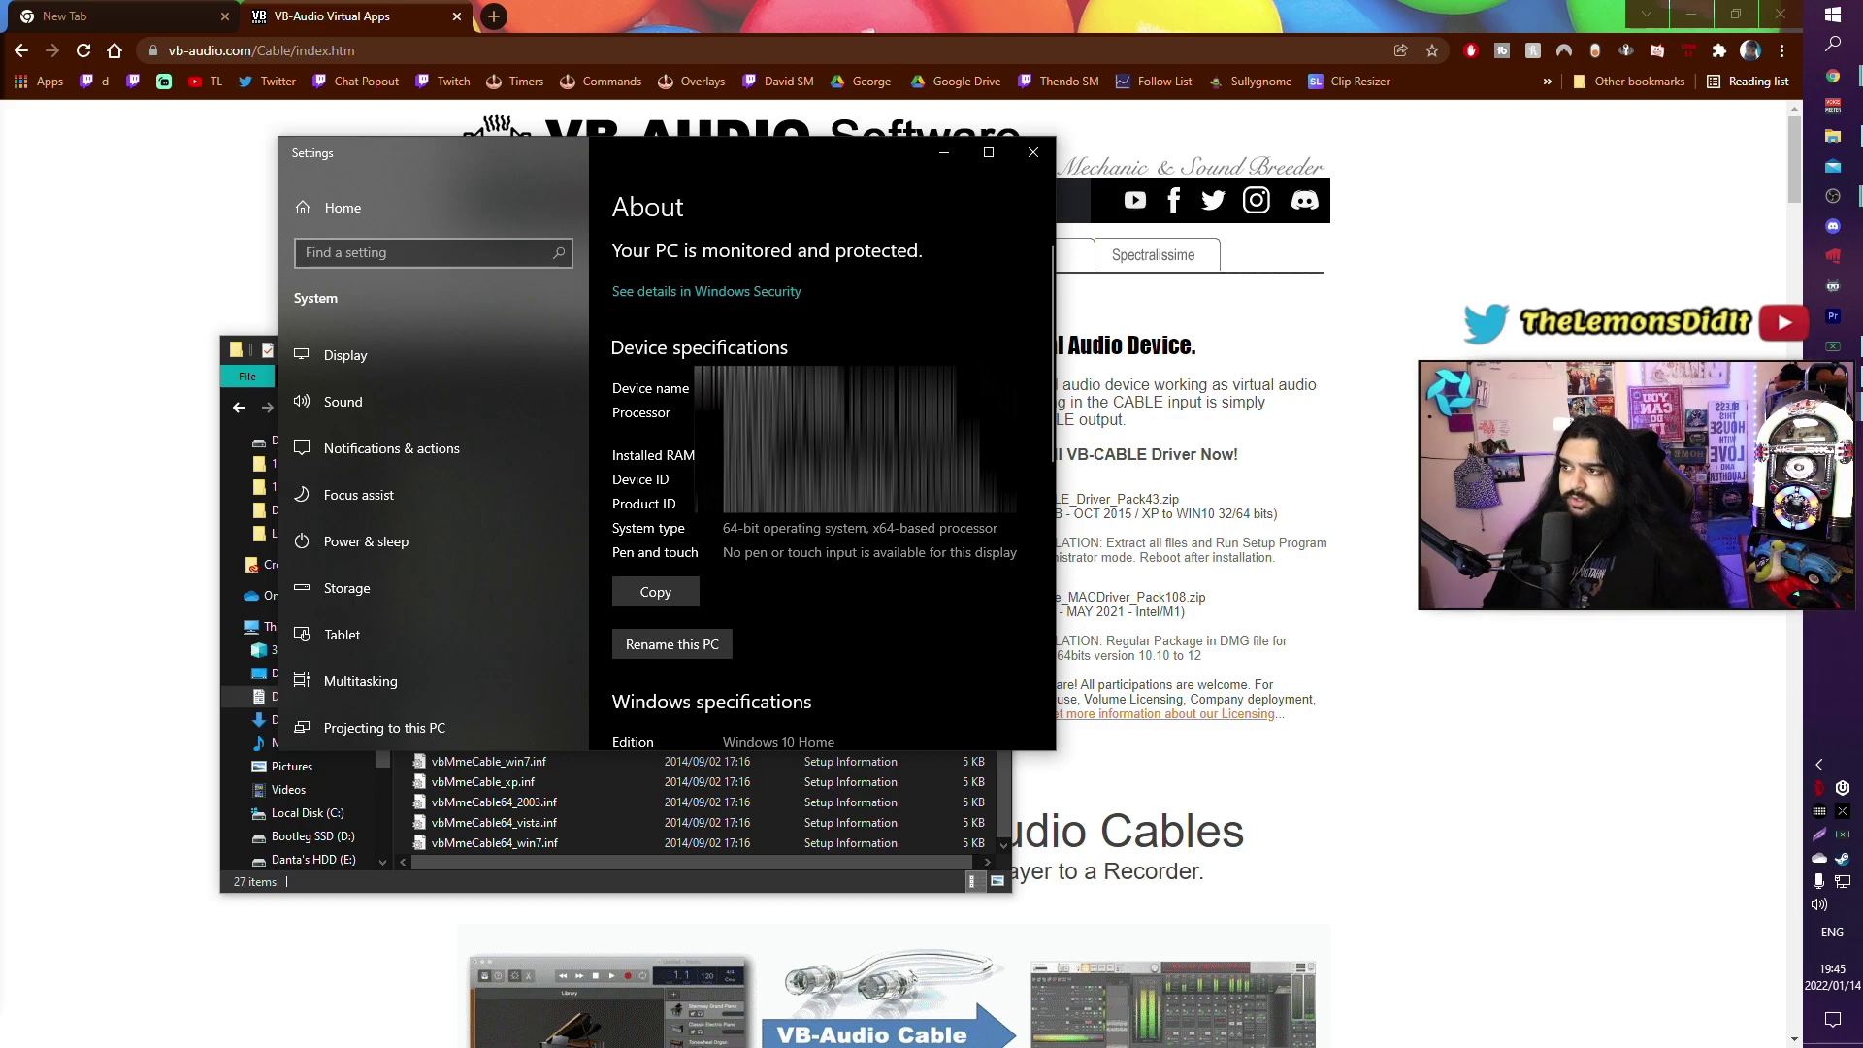
left_click(1035, 153)
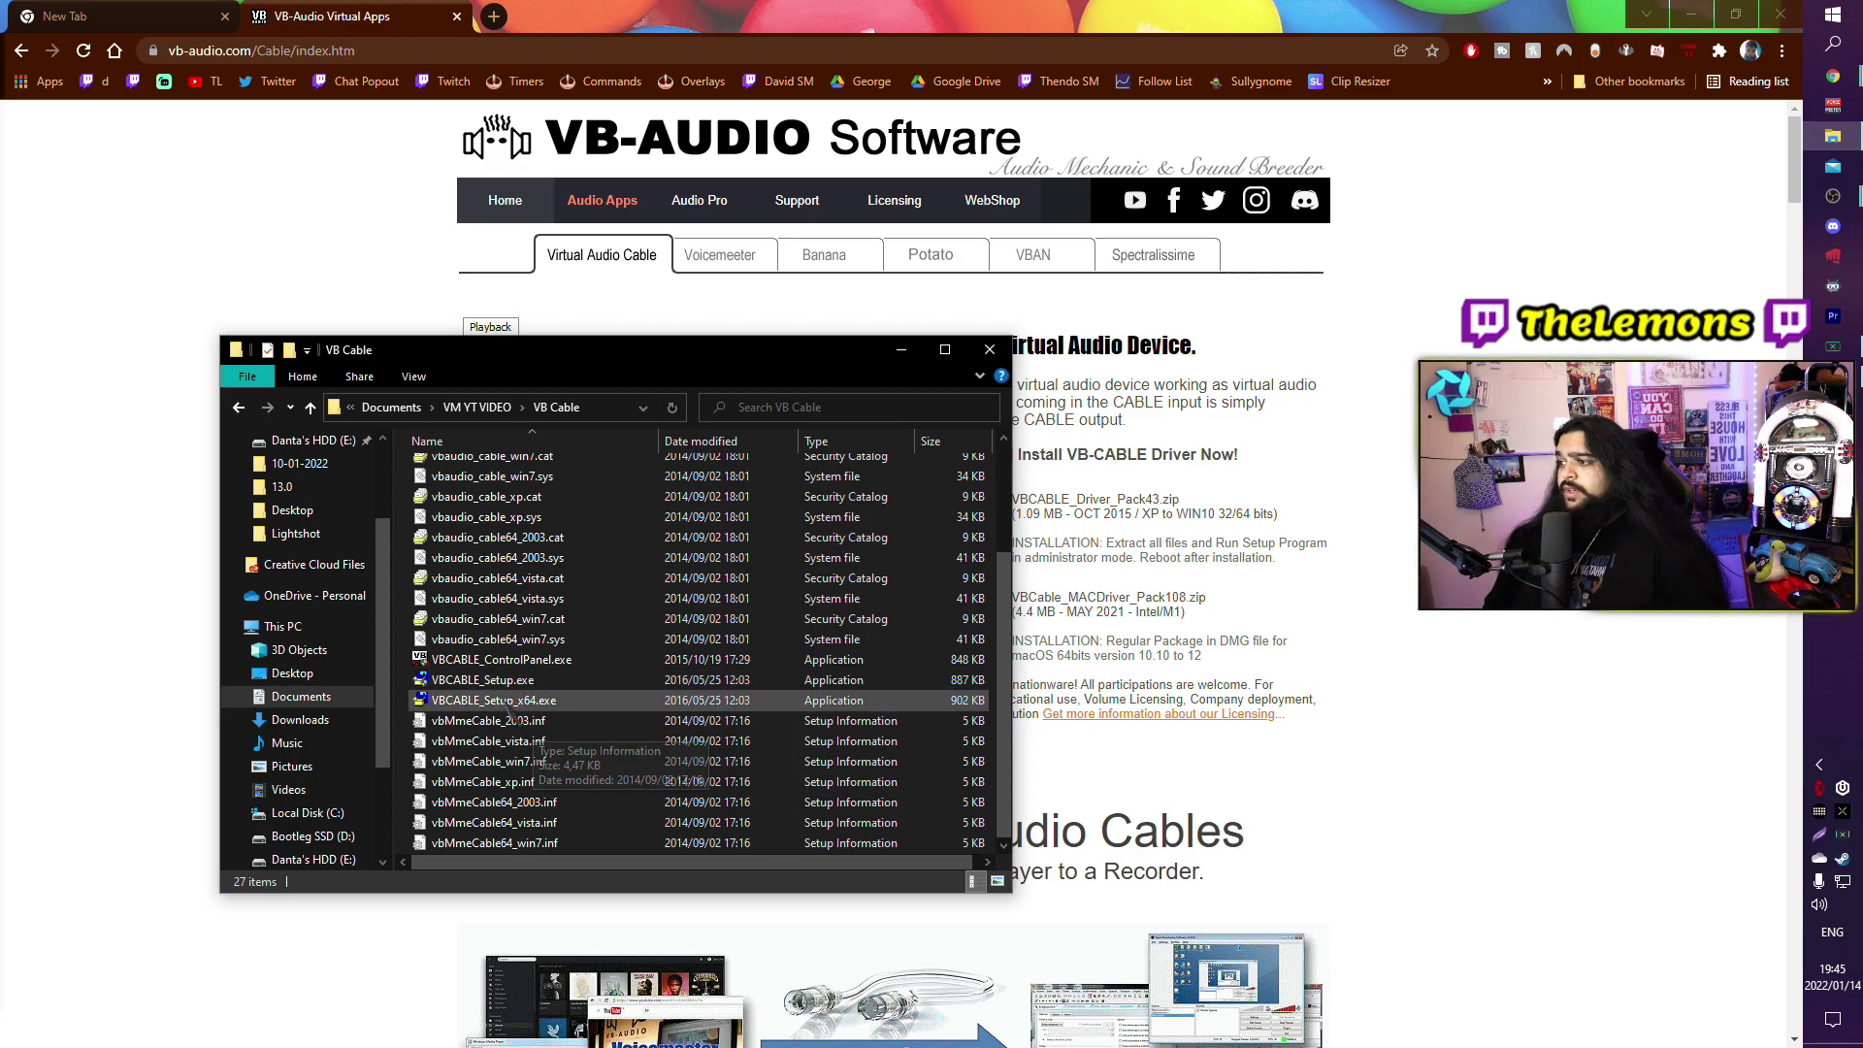
- Run VBCABLE_Setup_x64.exe as administrator and close the VB Cable folder window
left_click(490, 702)
right_click(506, 707)
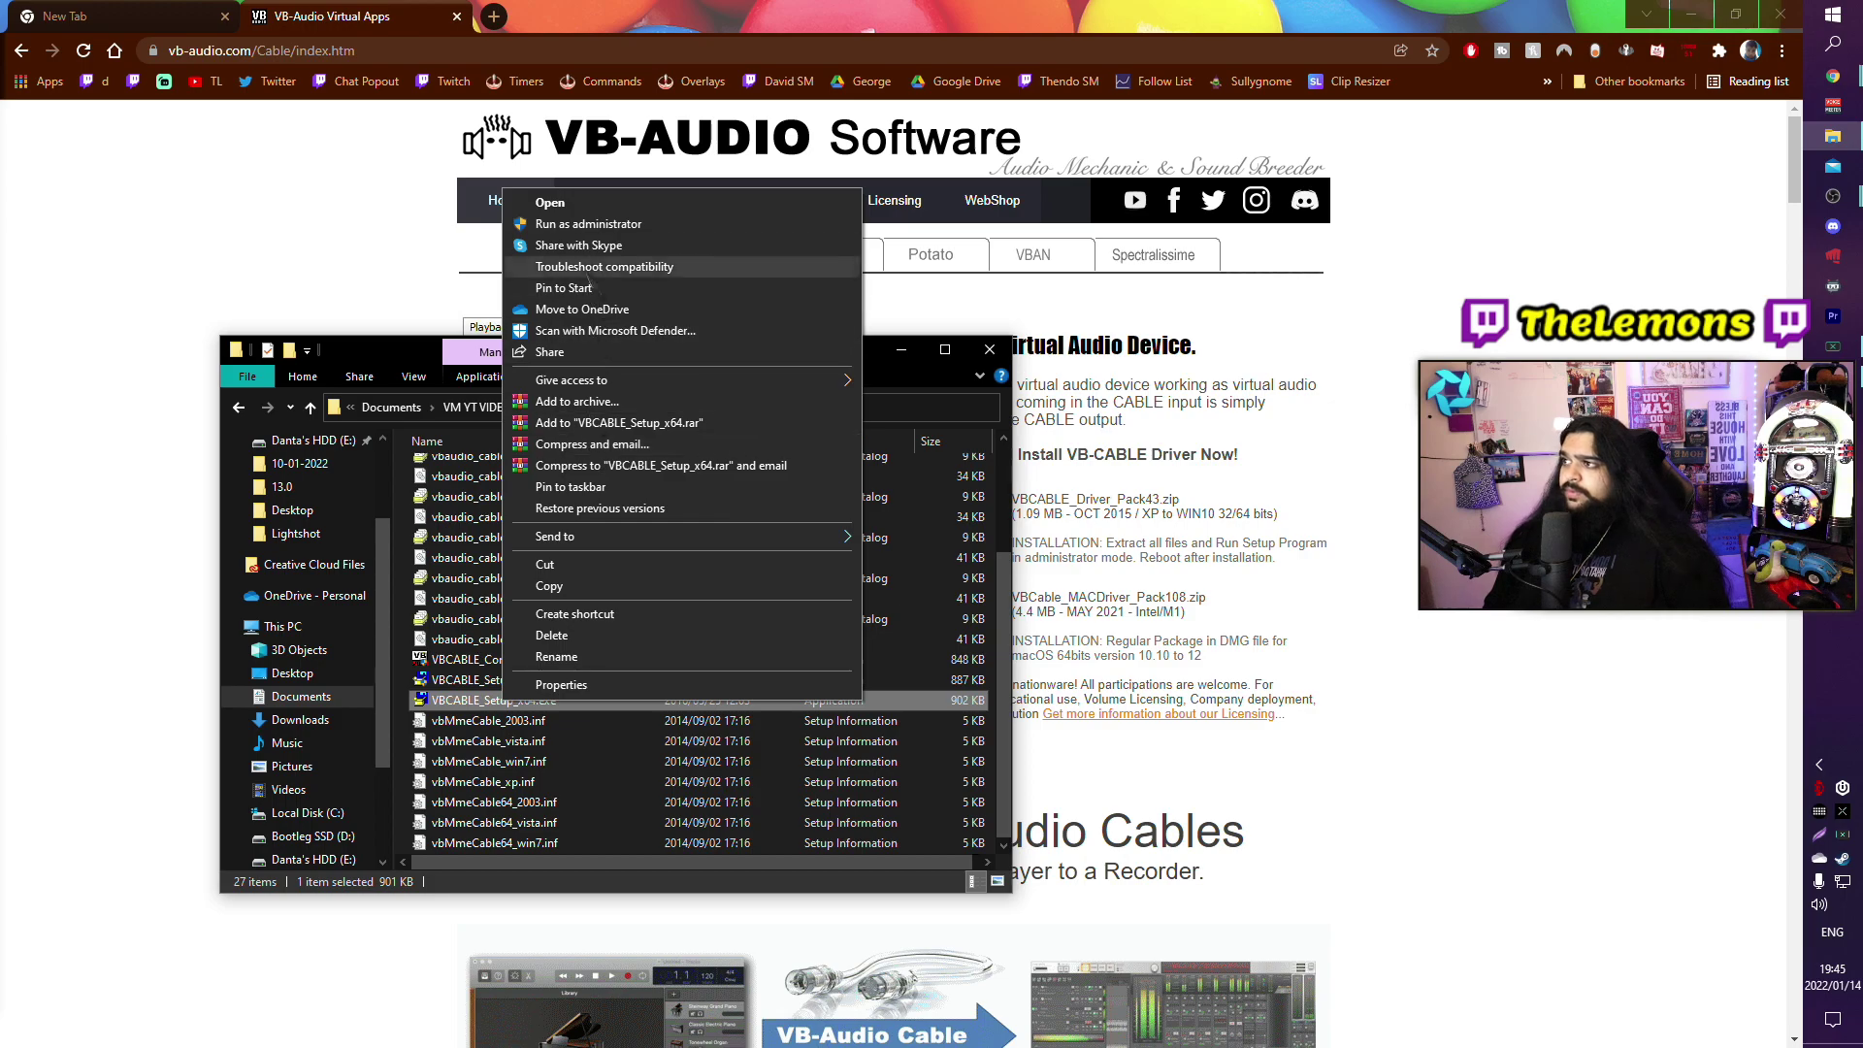
right_click(474, 699)
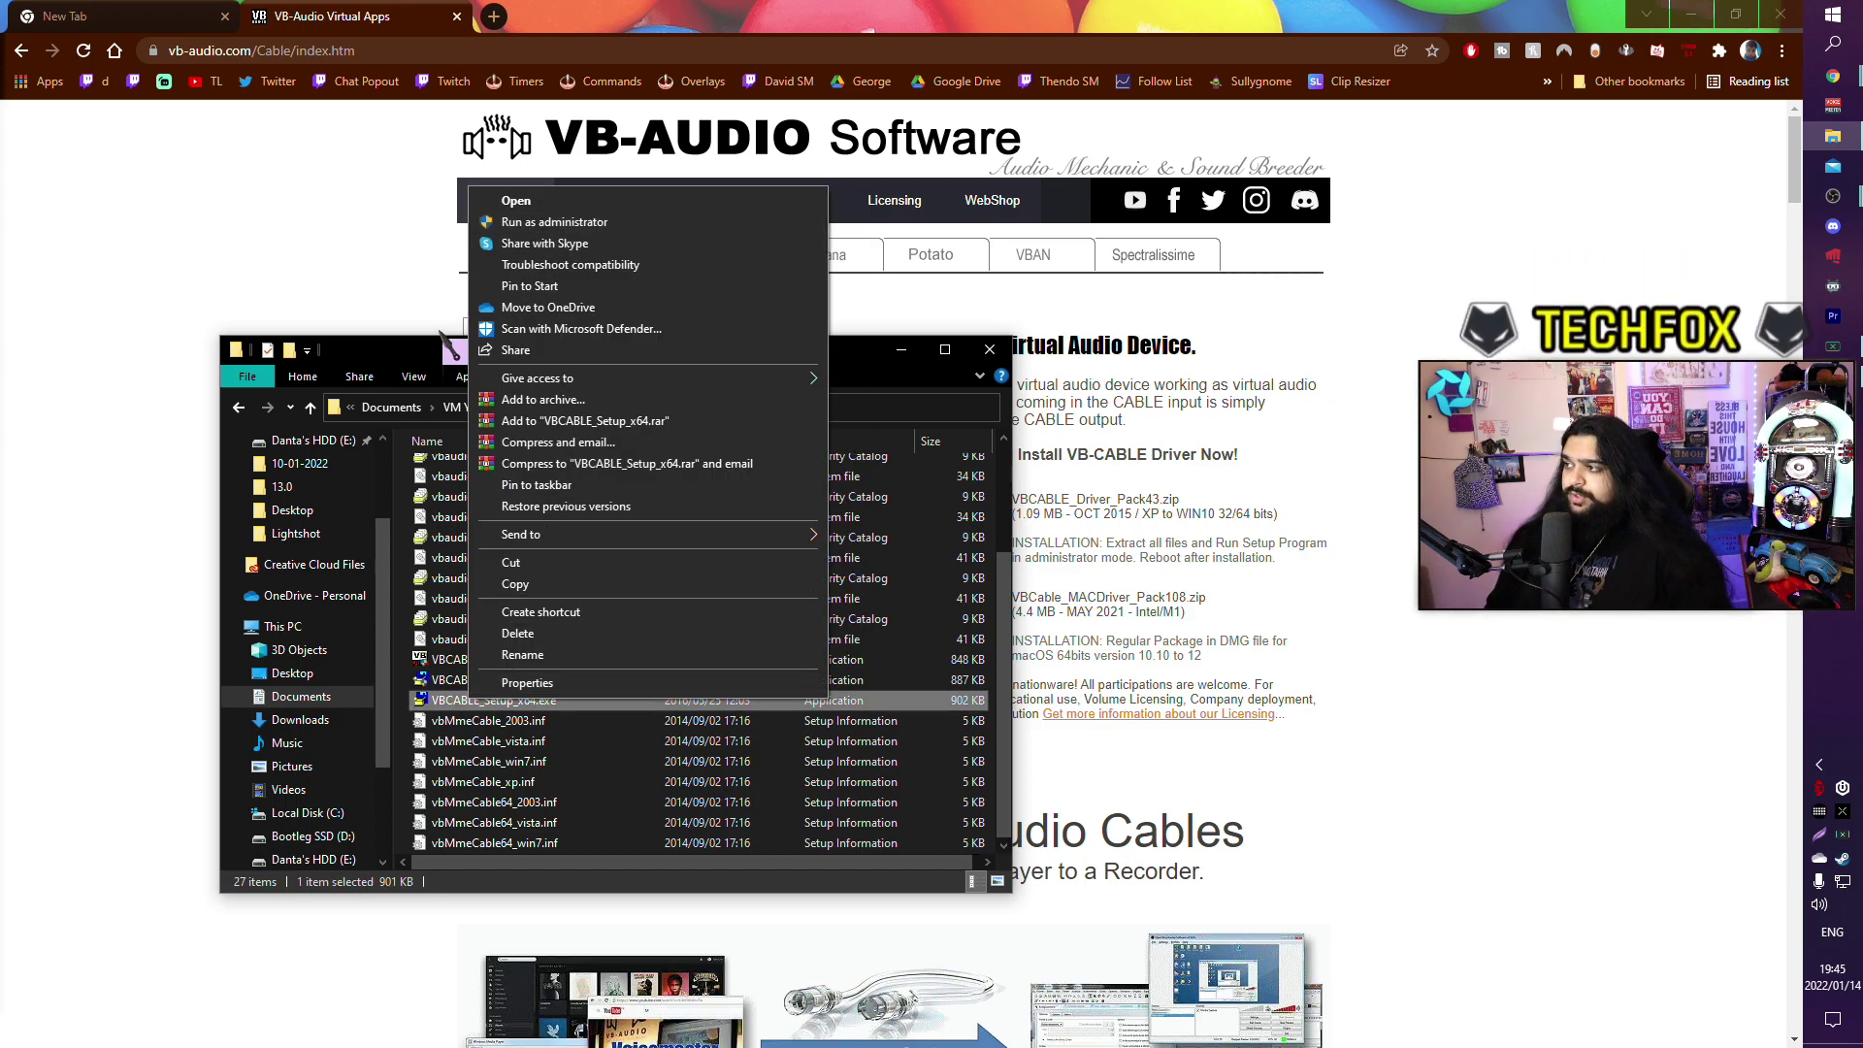
left_click(878, 349)
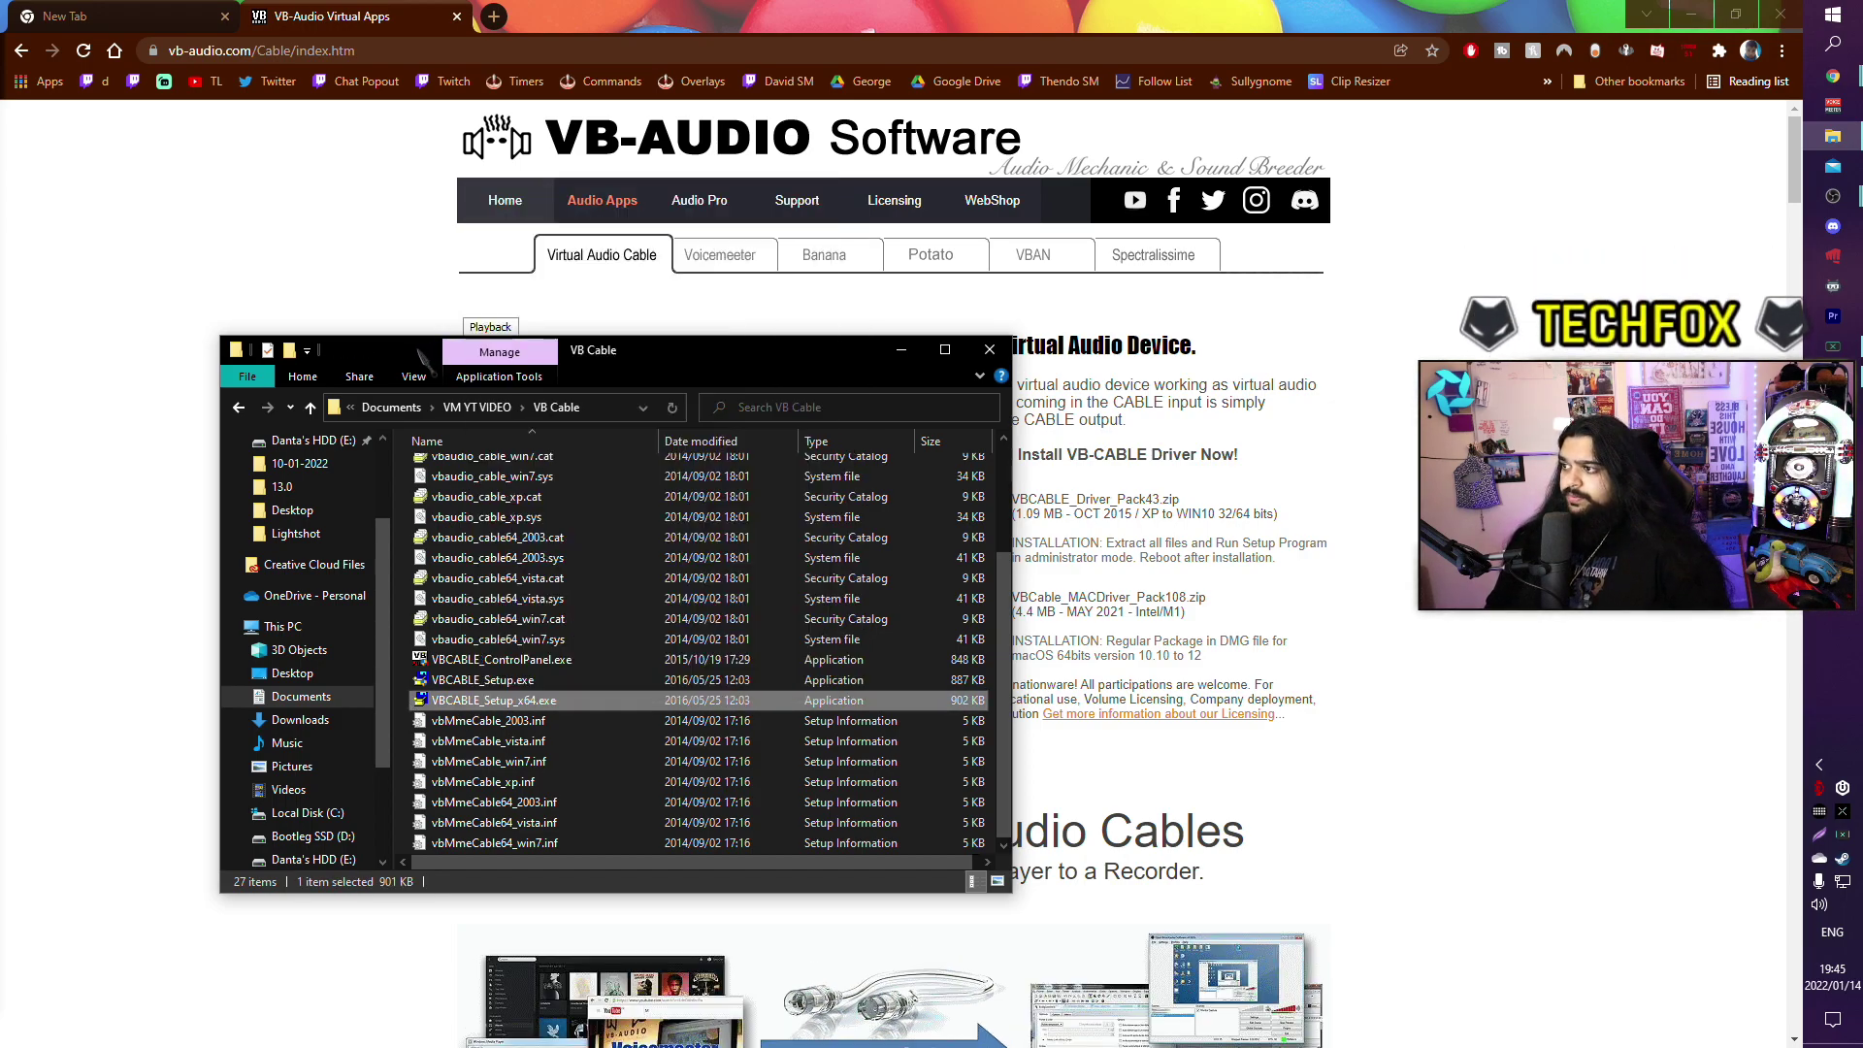
left_click(990, 352)
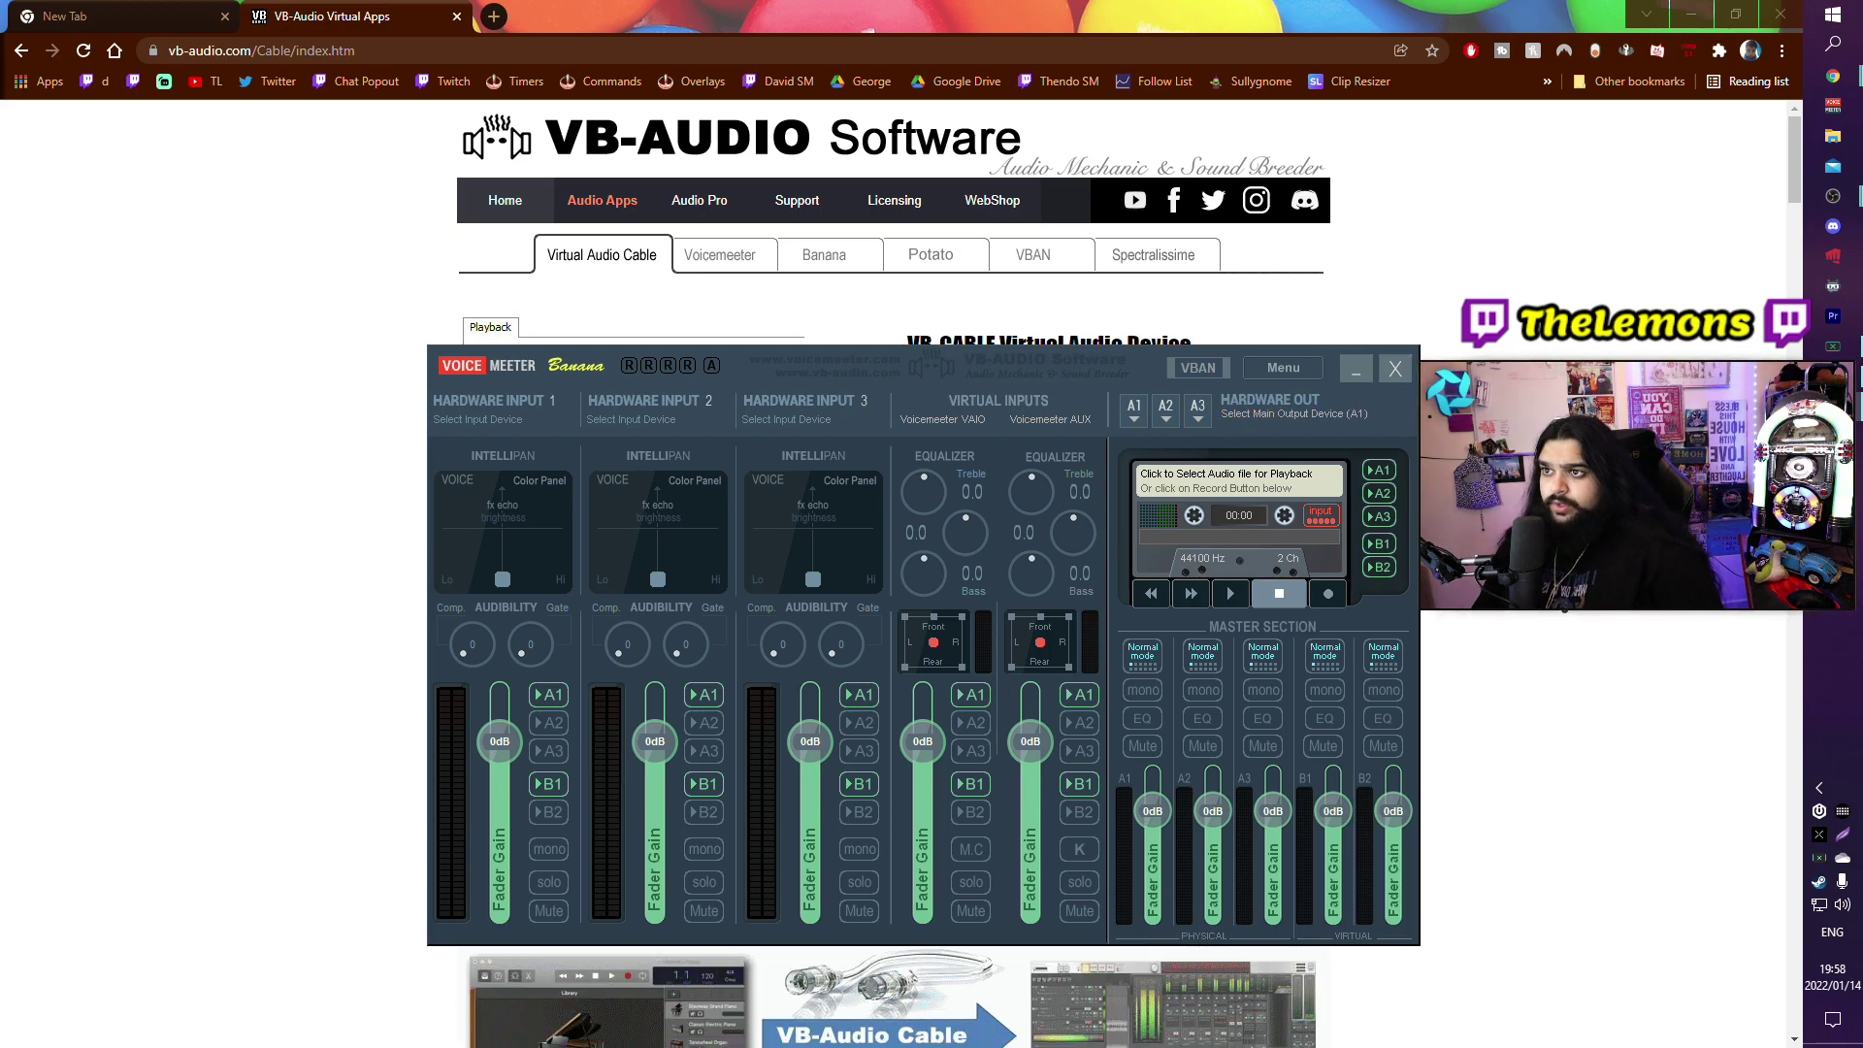
- Open A1's output device list, then set the hardware input to the GoXLR Game device
left_click(1135, 415)
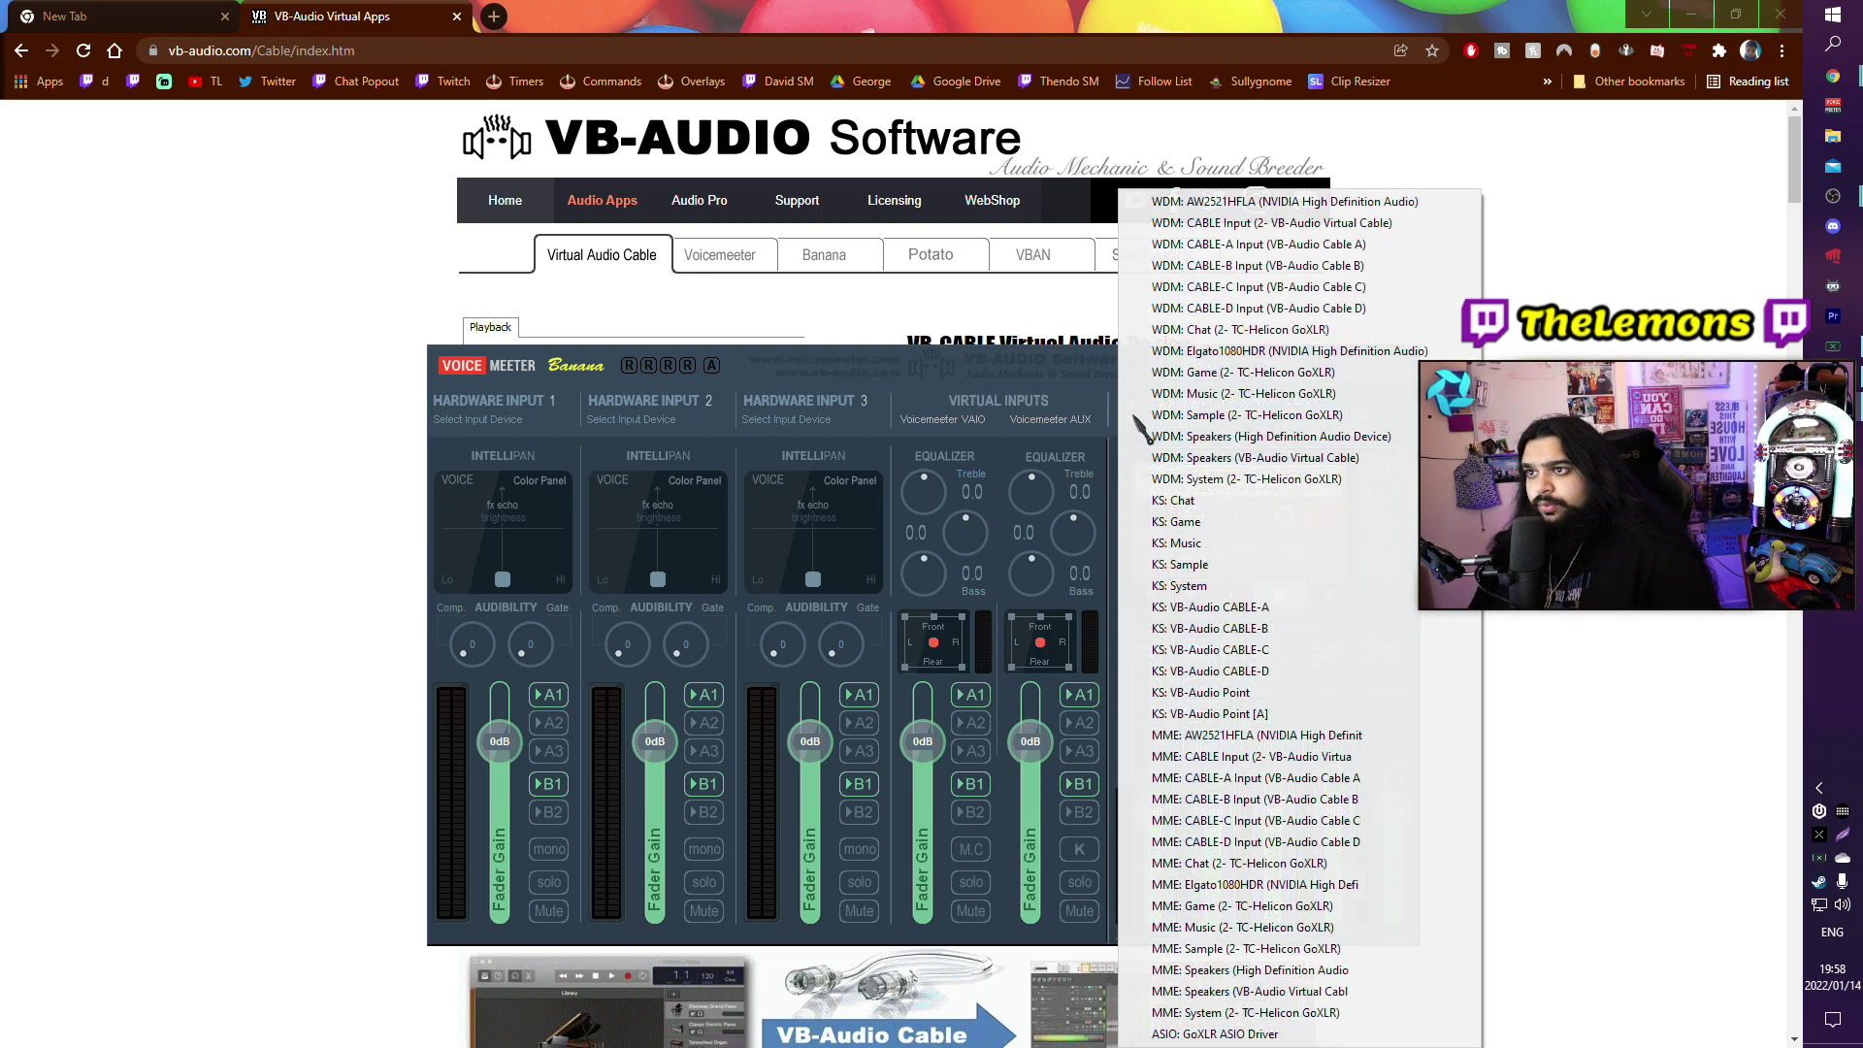
left_click(1188, 372)
- Check GoXLR routing and mixer, close GoXLR, then set Hardware Input 2 to CABLE Output
key("alt+Tab")
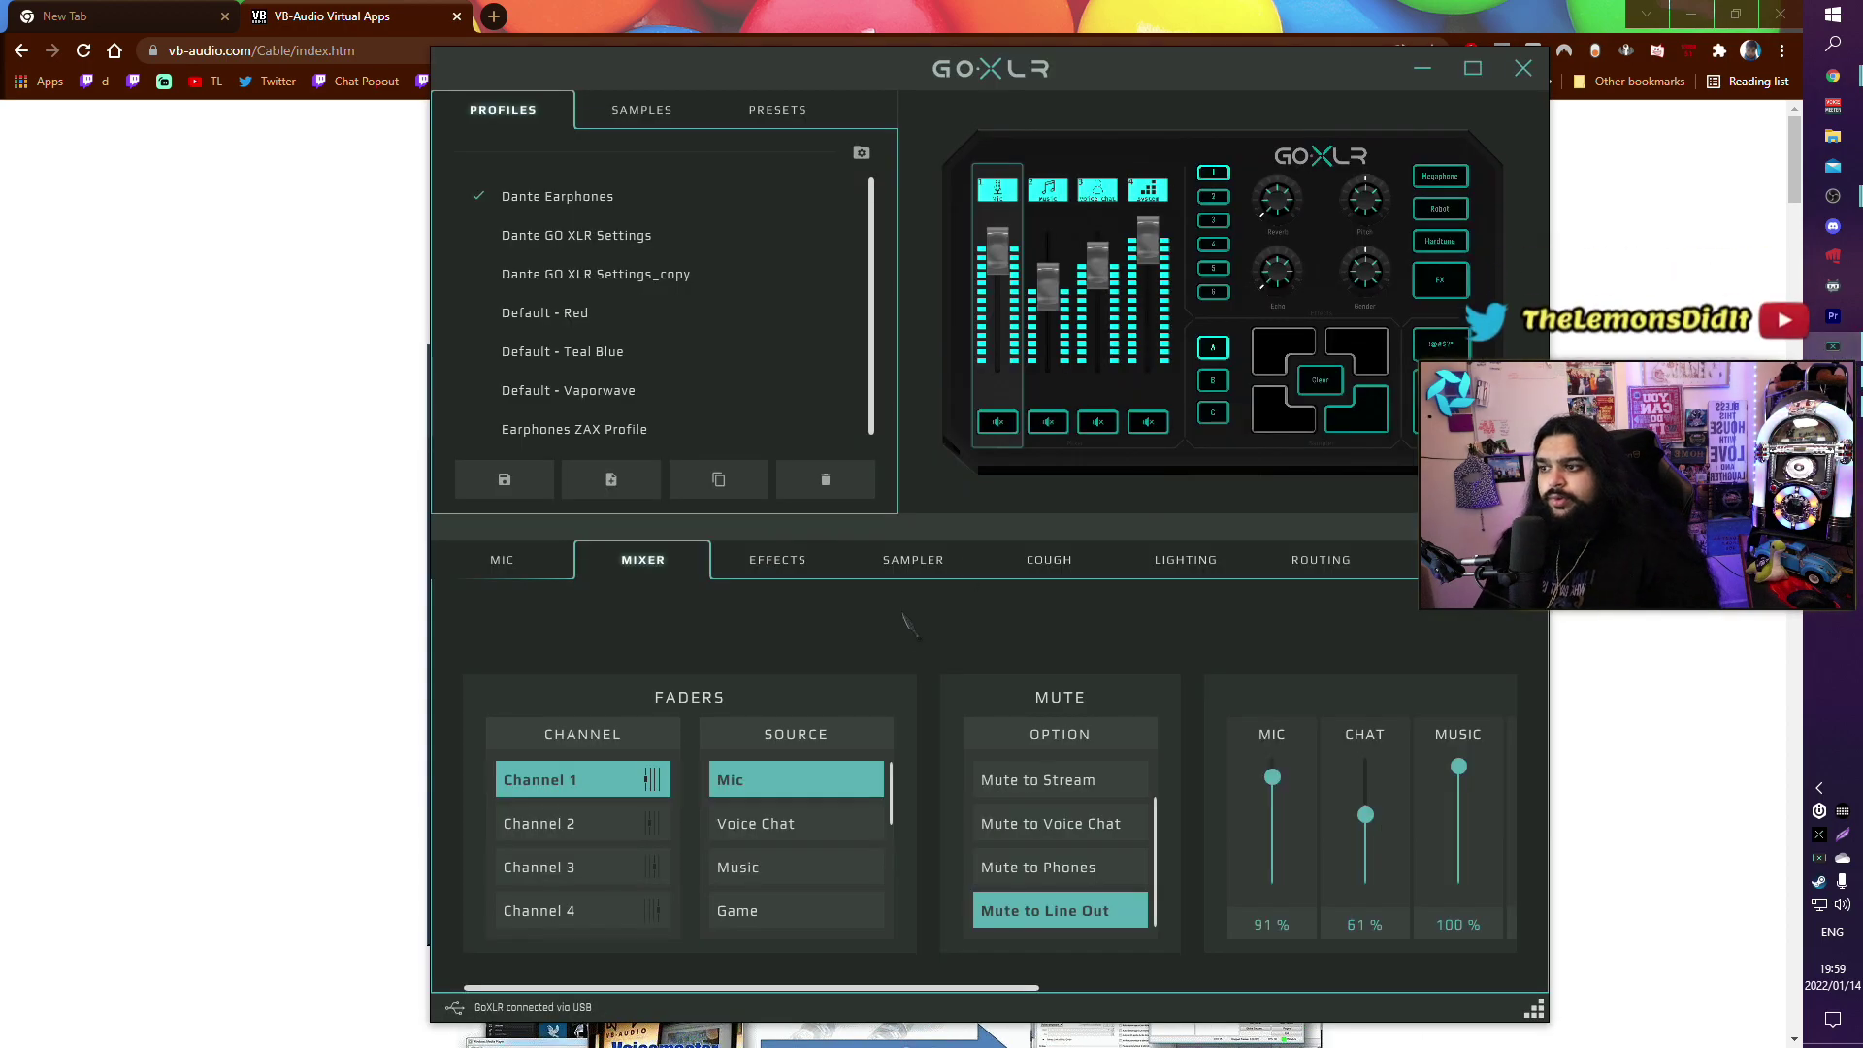
left_click(1315, 561)
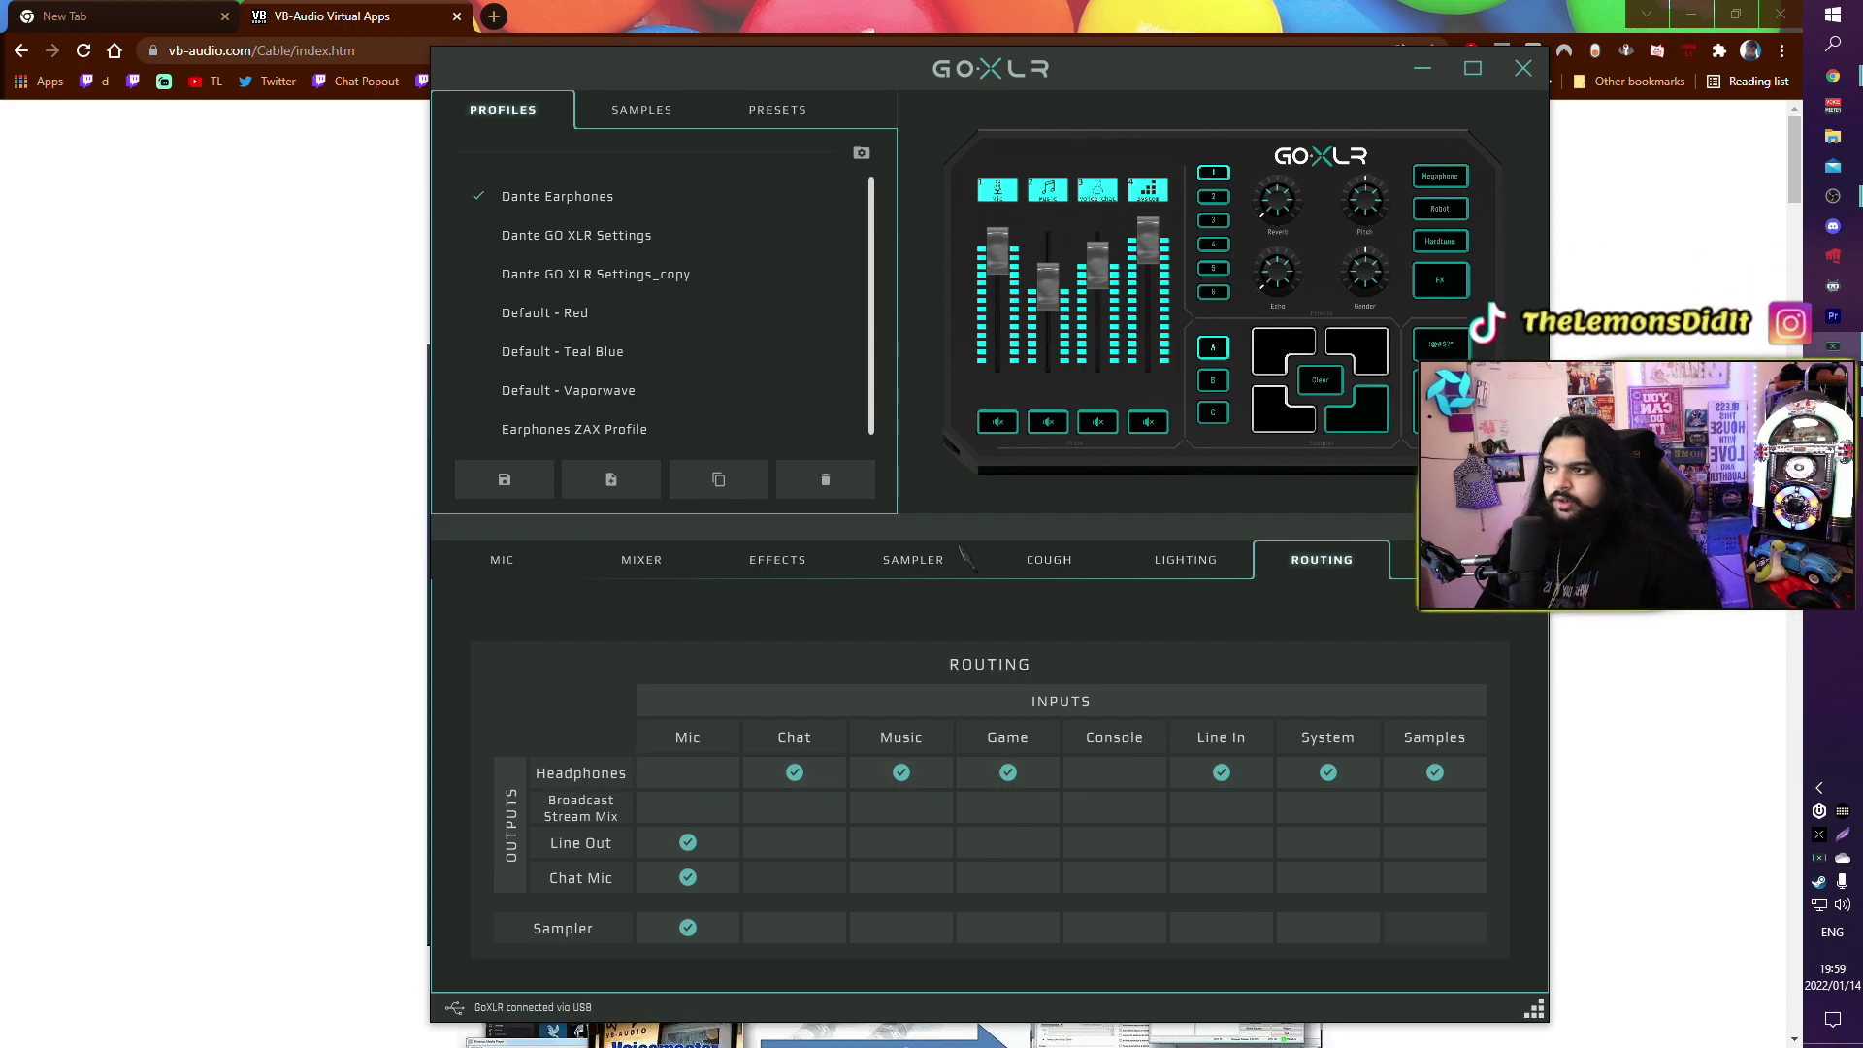
left_click(771, 560)
left_click(642, 560)
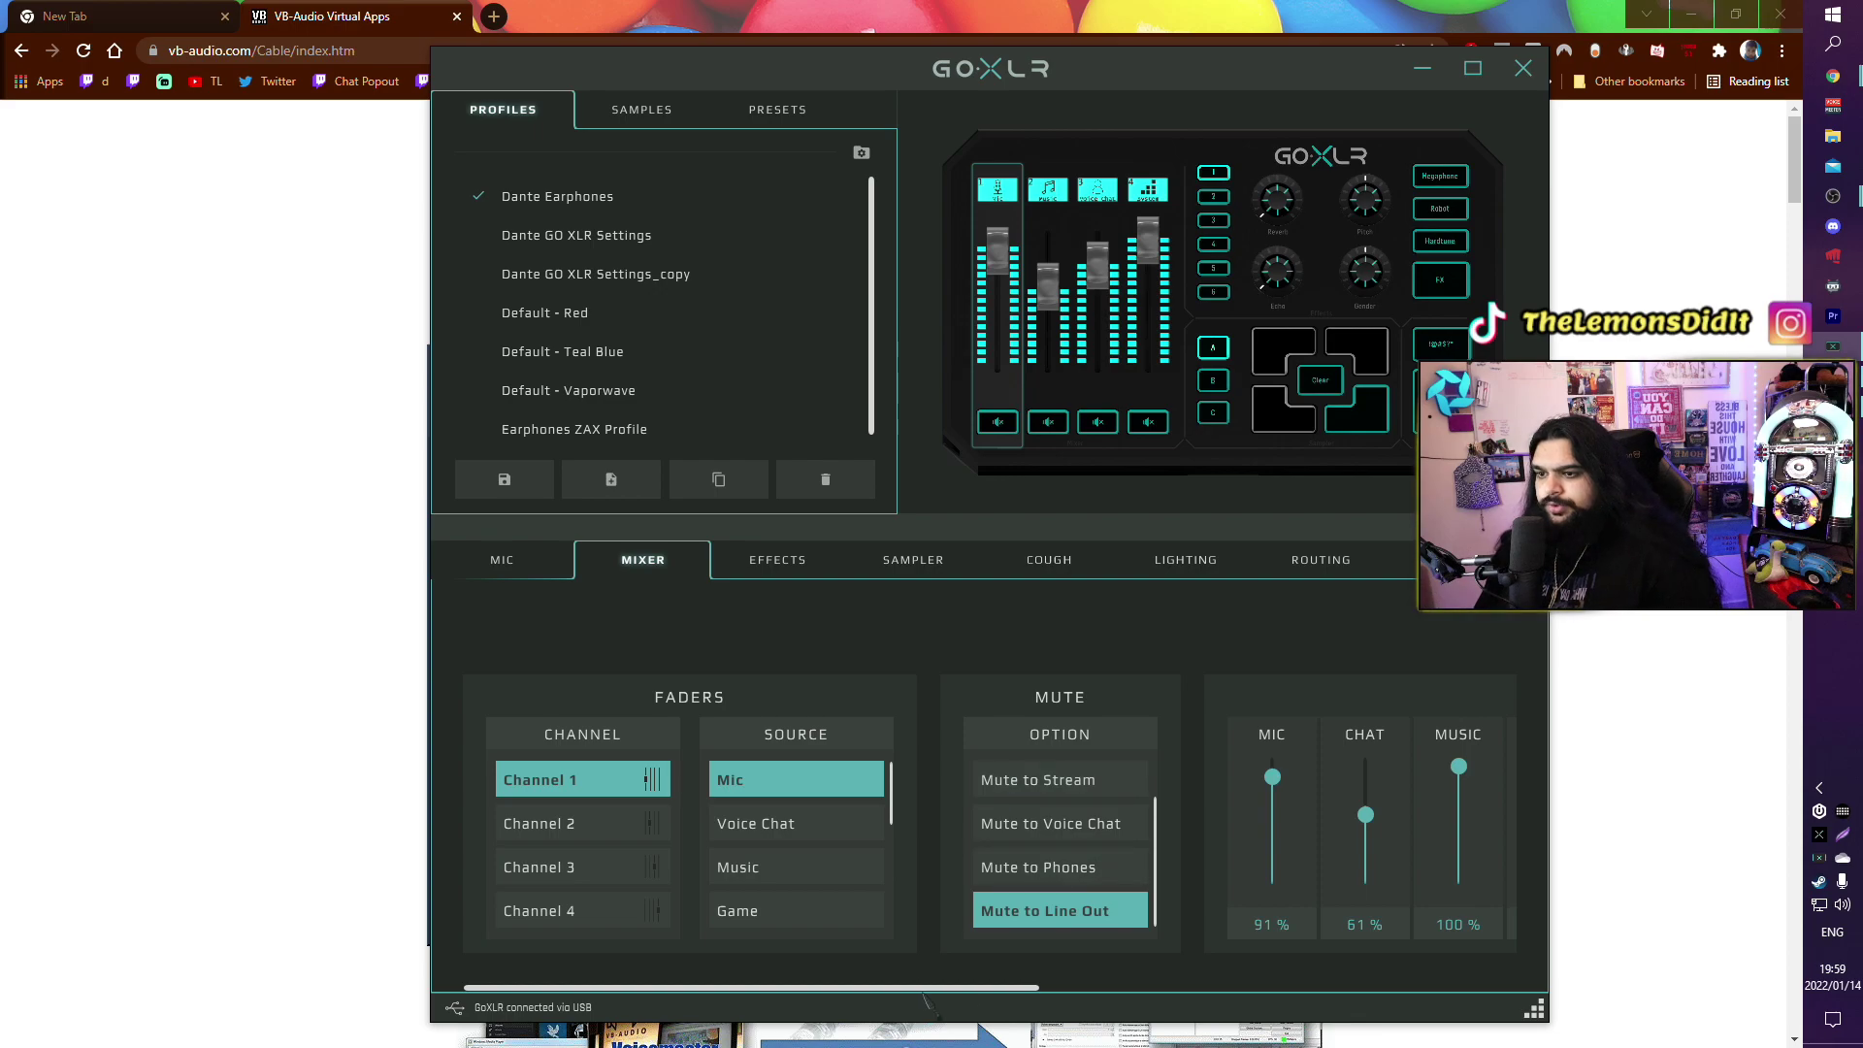
scroll(1061, 985, "right", 8)
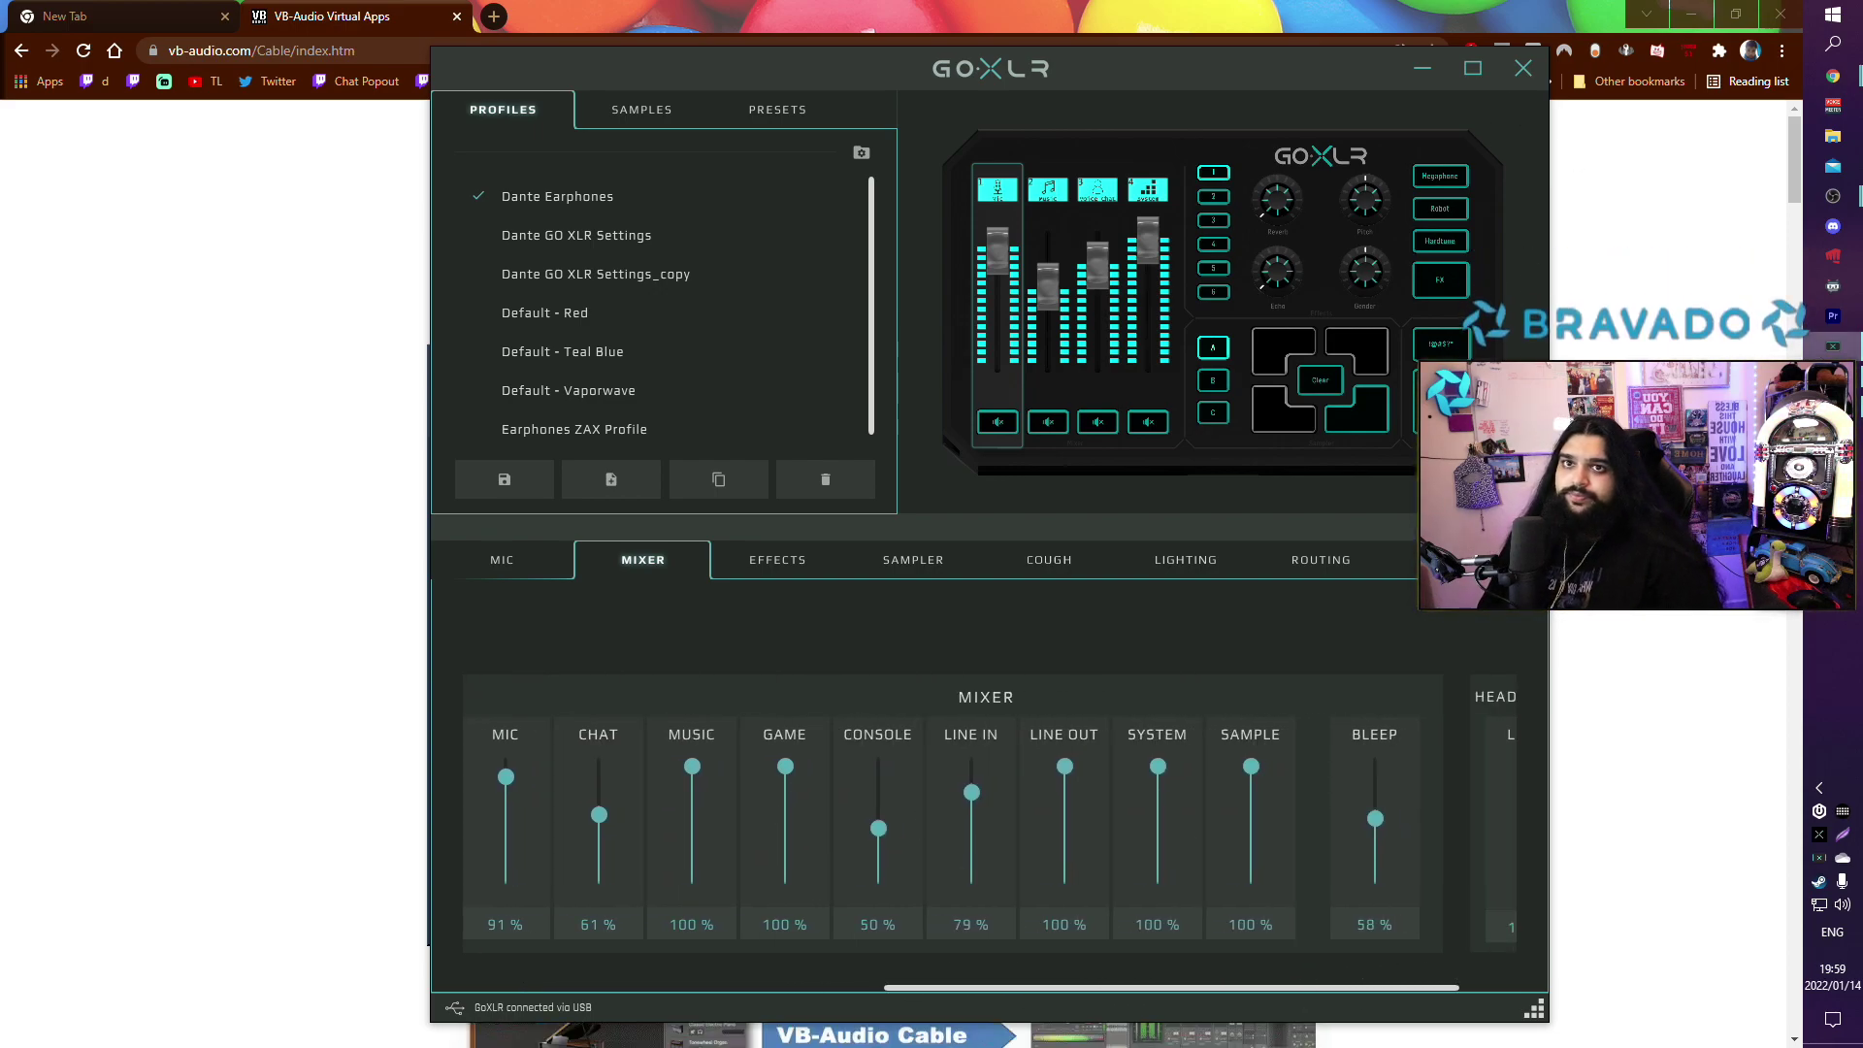
key("alt+F4")
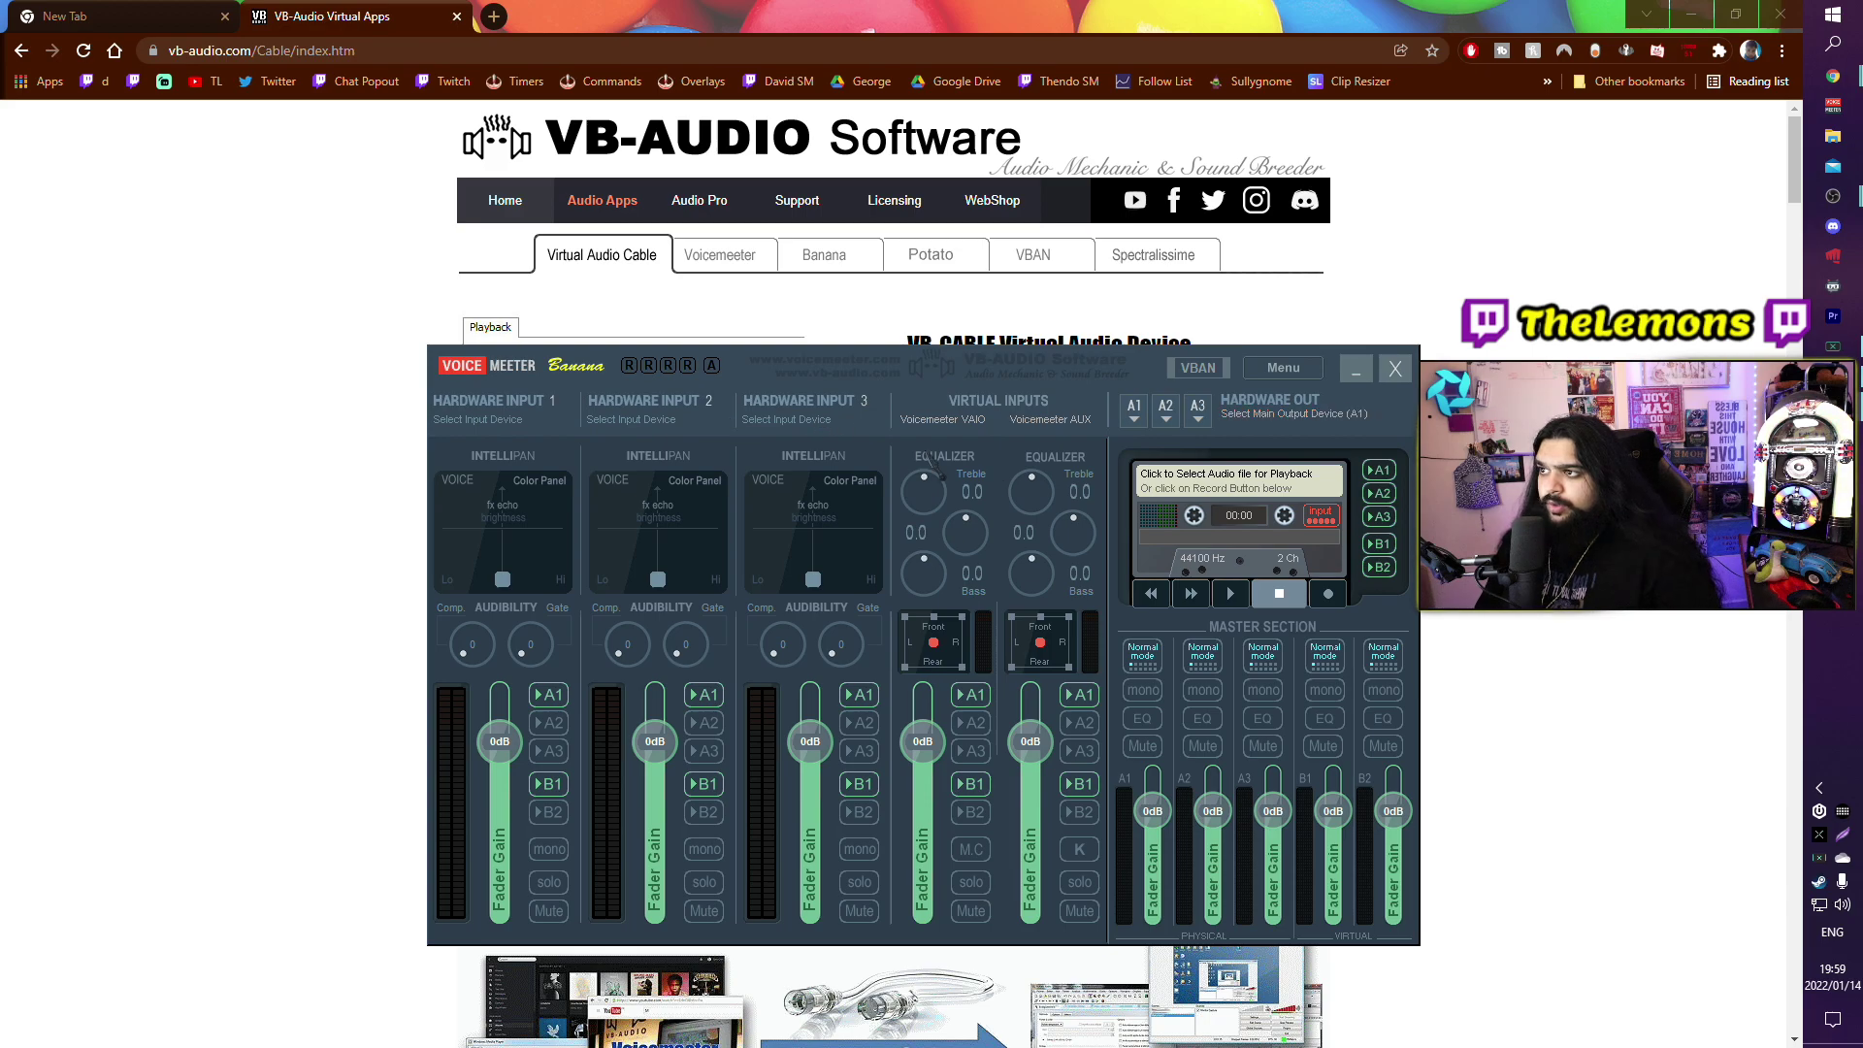
left_click(658, 419)
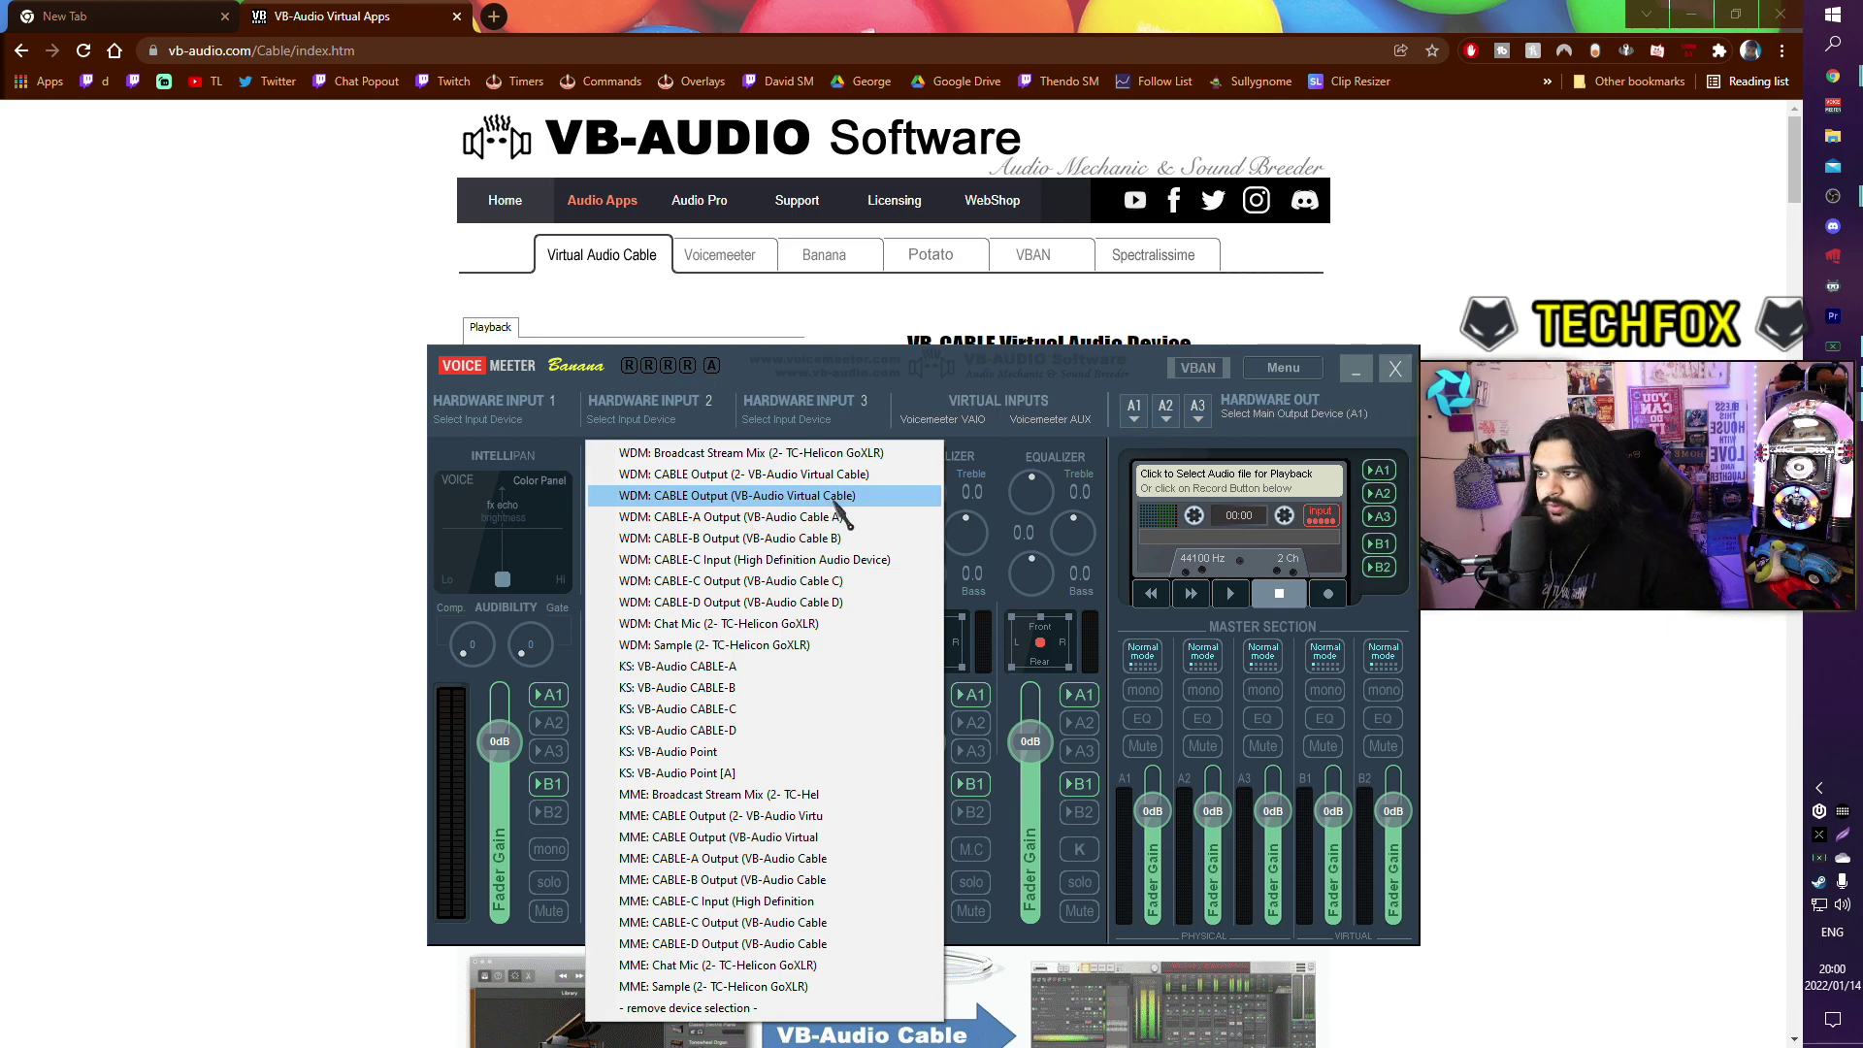
left_click(864, 495)
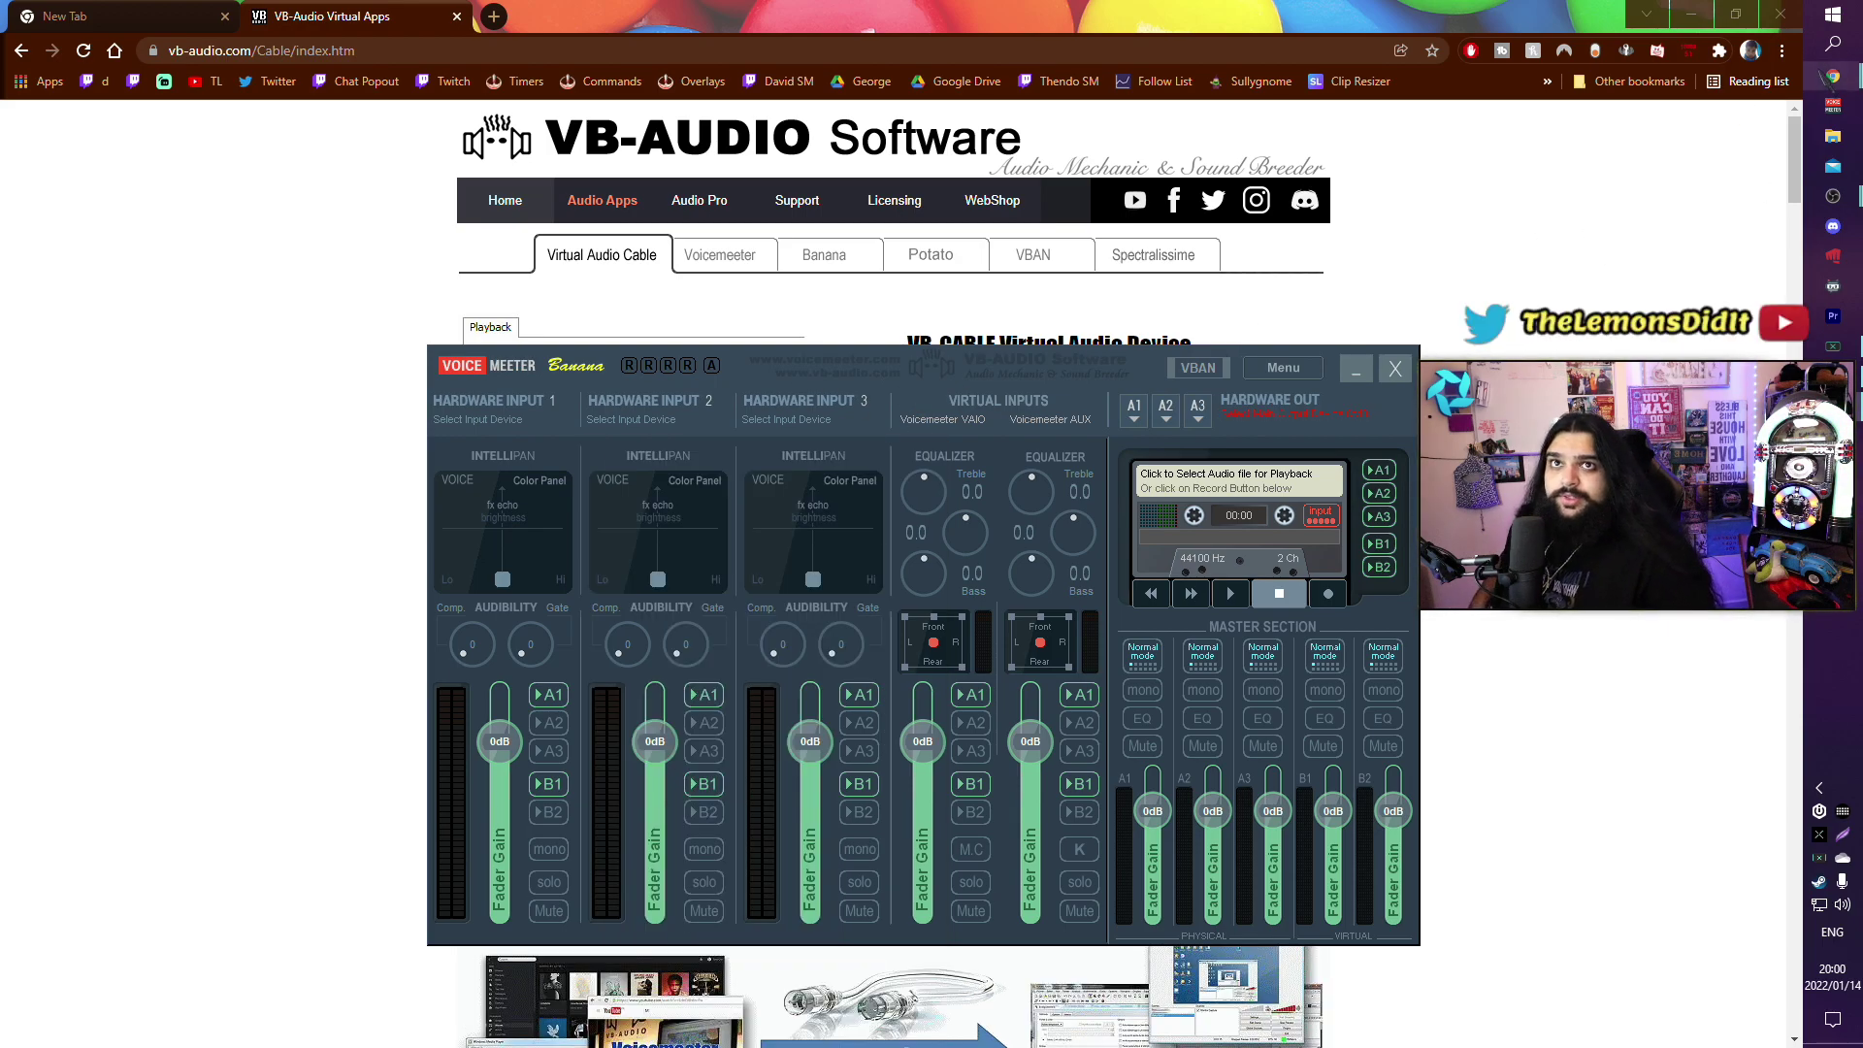
- Launch Apex Legends from Windows search, dismiss the event screen, and switch back to the desktop
key("super")
type("apex")
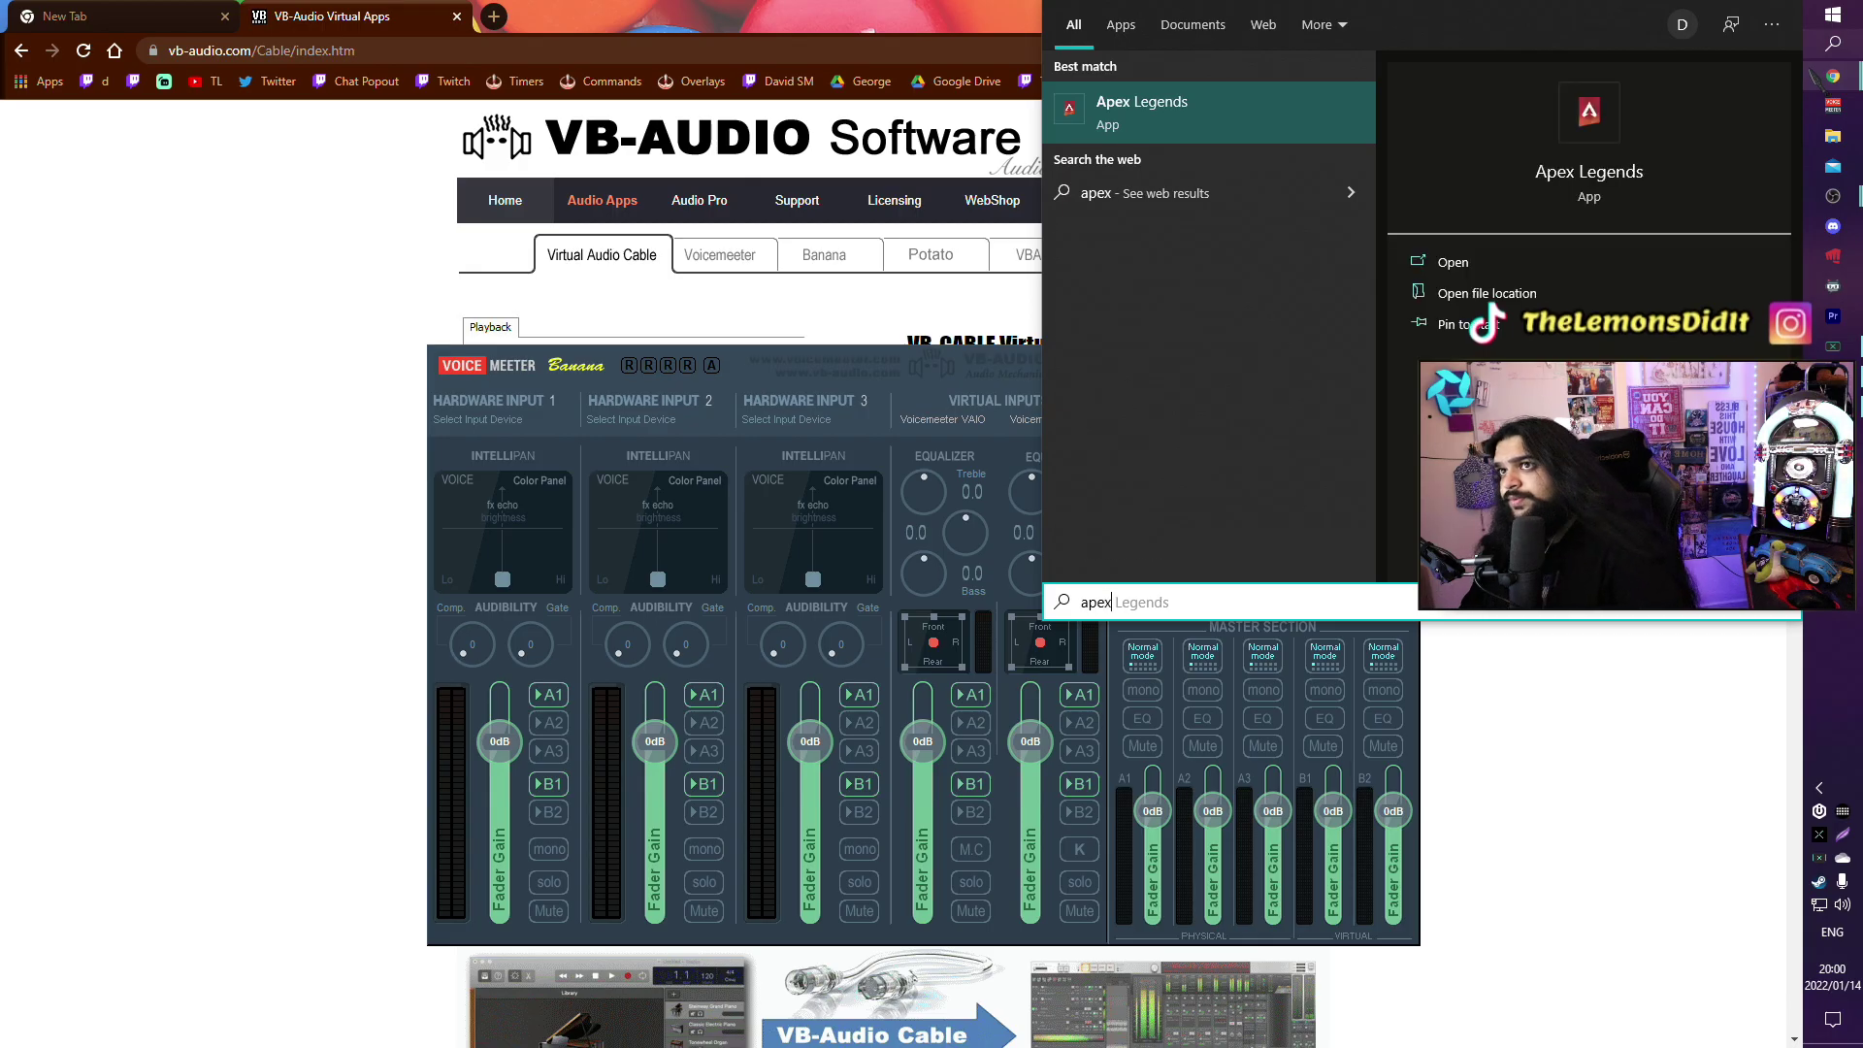
key("Return")
key("Escape")
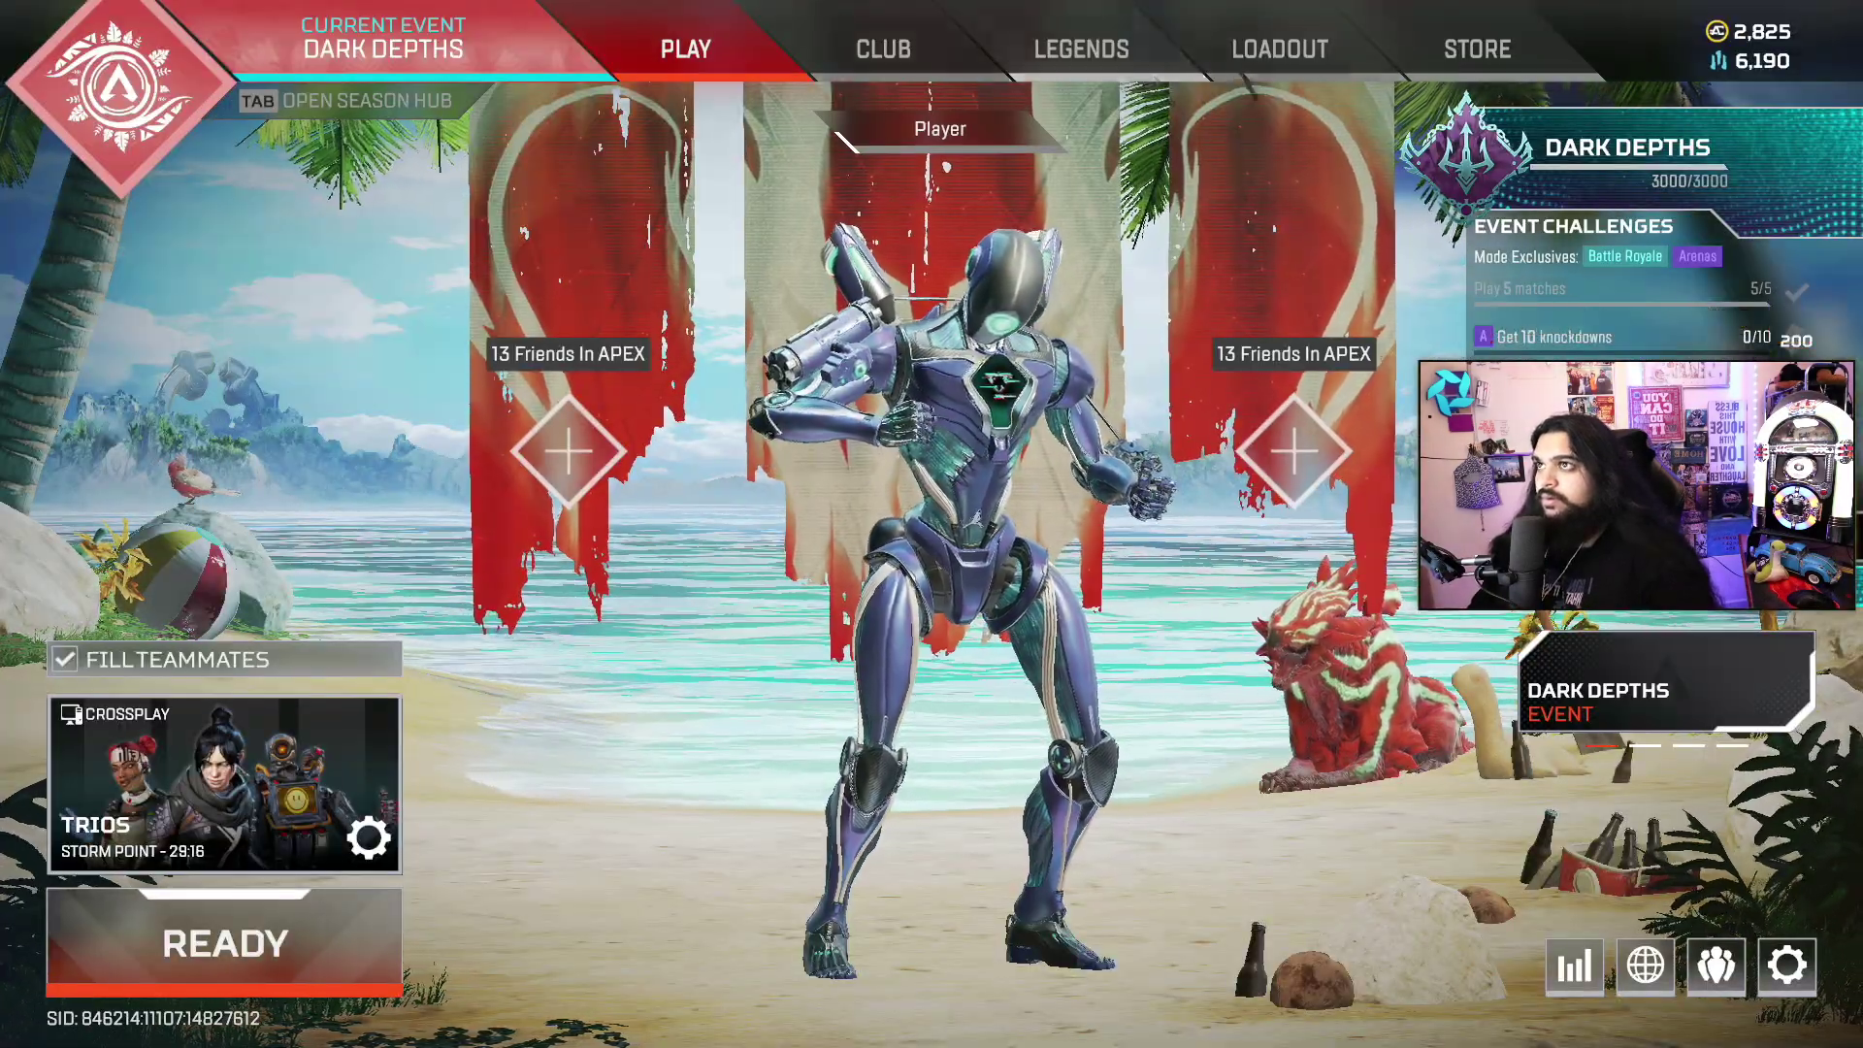
key("alt+Tab")
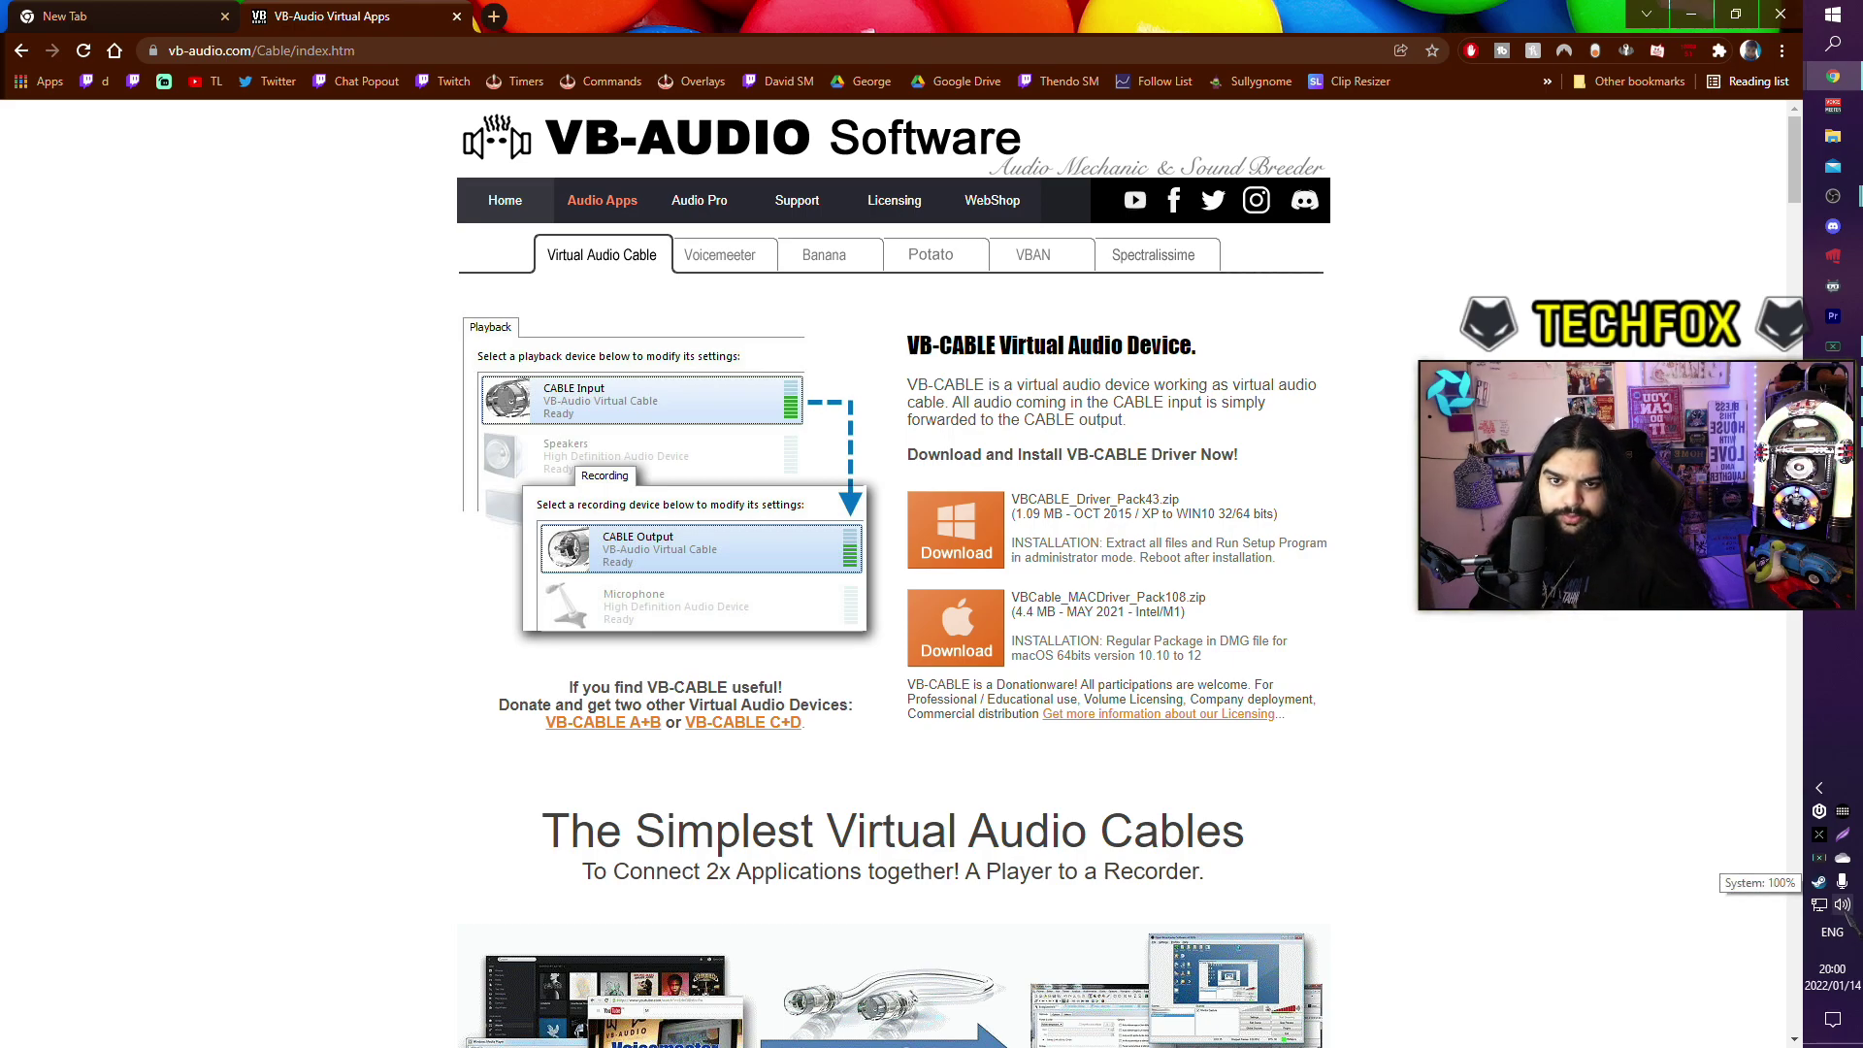
right_click(1843, 903)
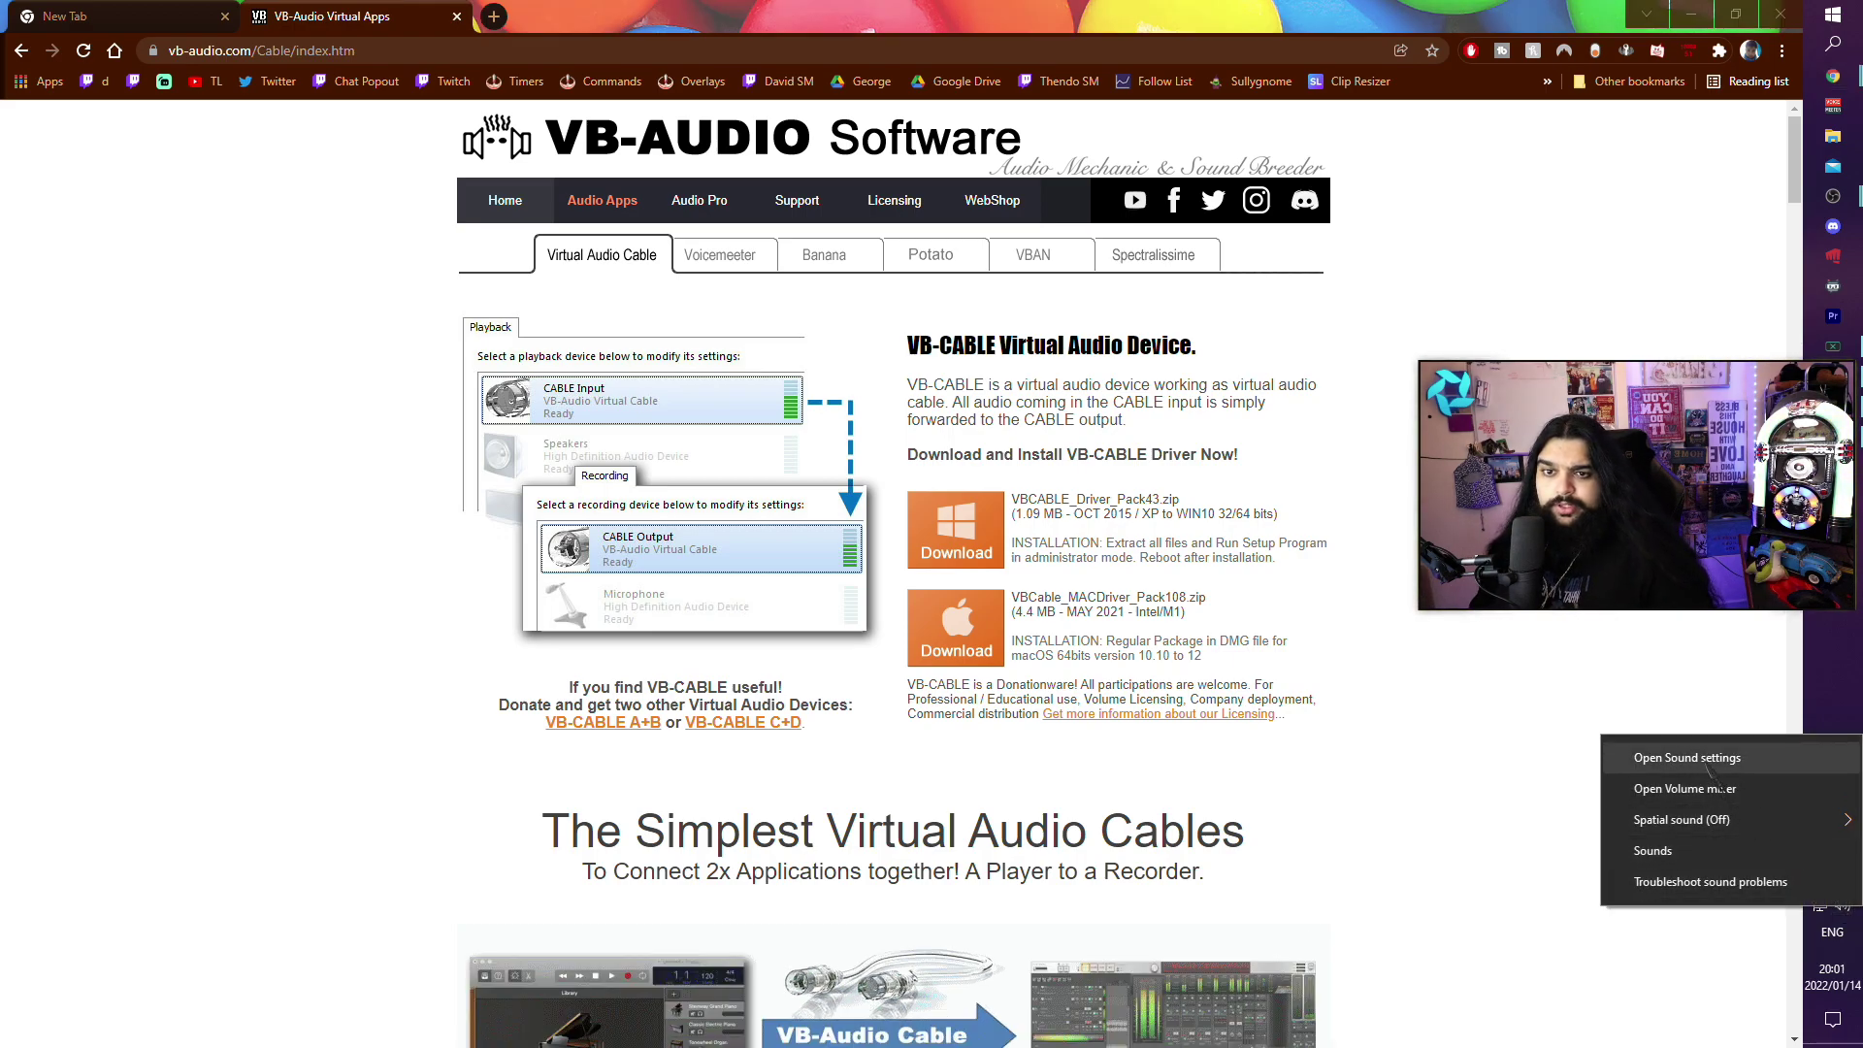
left_click(1613, 756)
scroll(1010, 454, "down", 8)
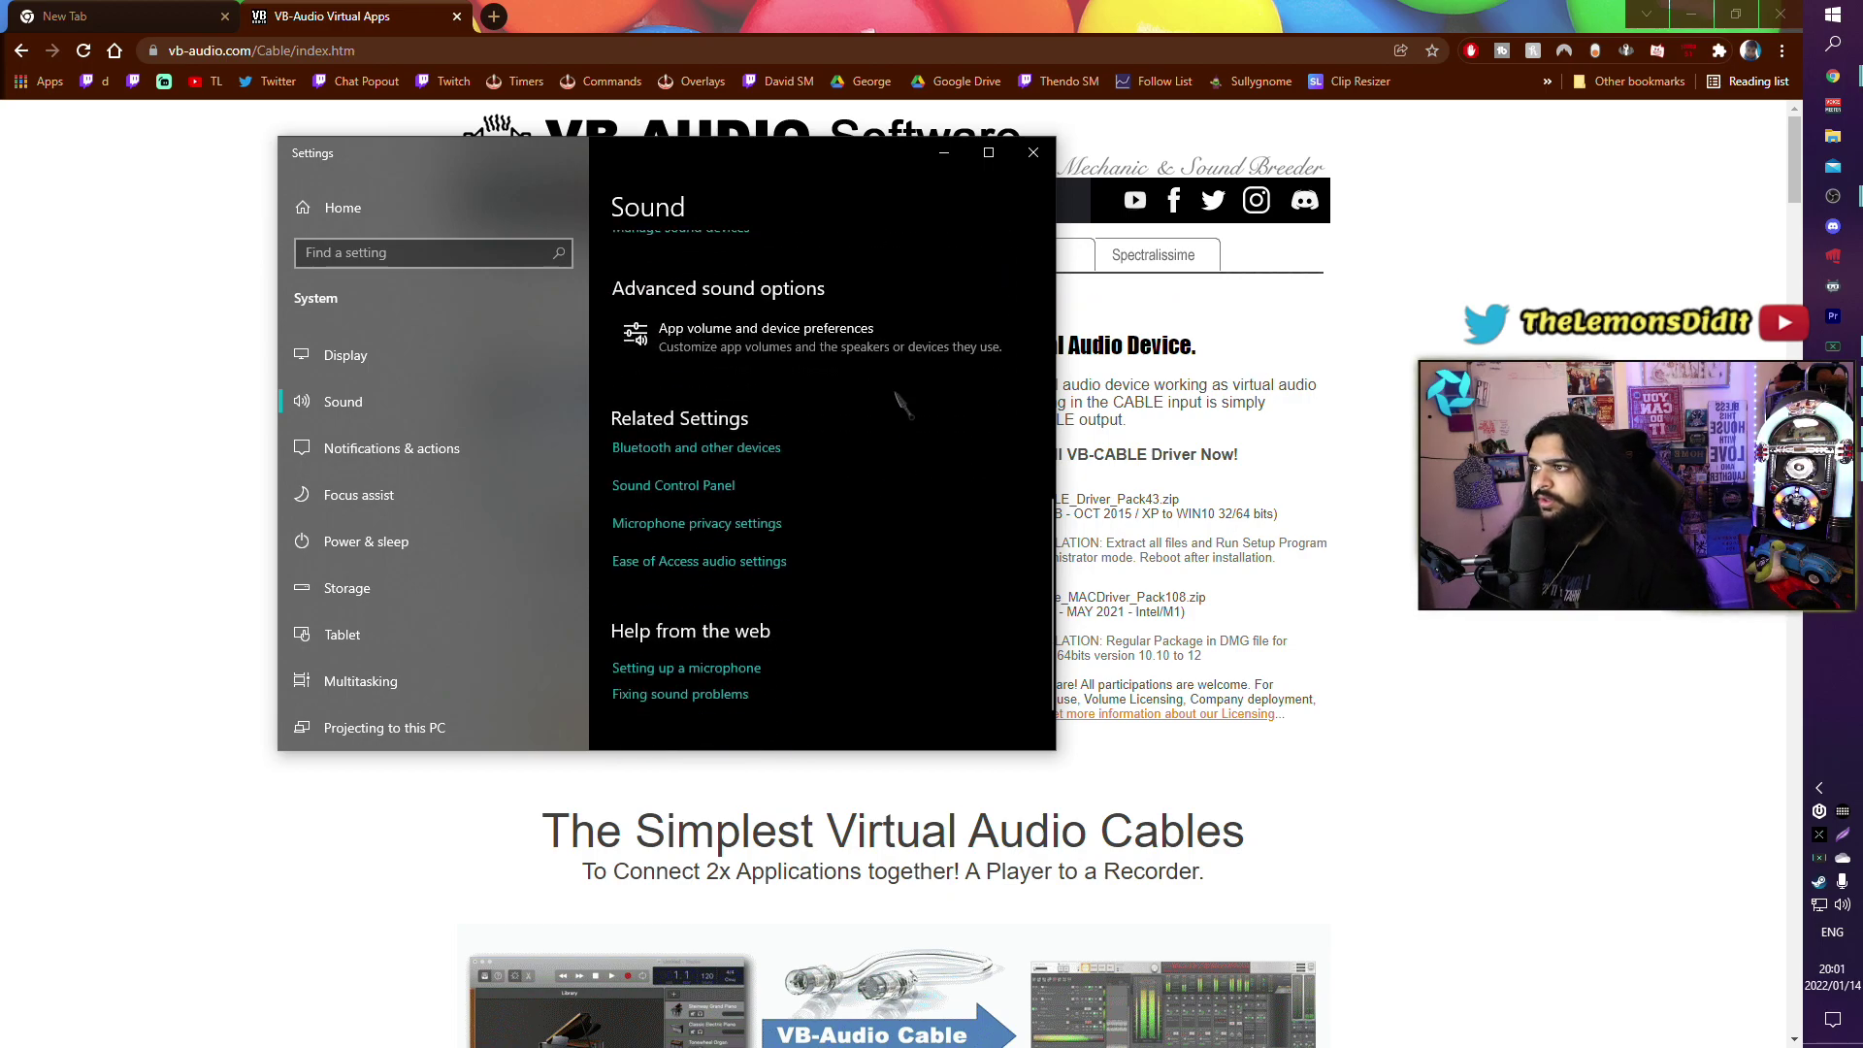
left_click(753, 360)
scroll(946, 577, "down", 5)
scroll(932, 568, "up", 3)
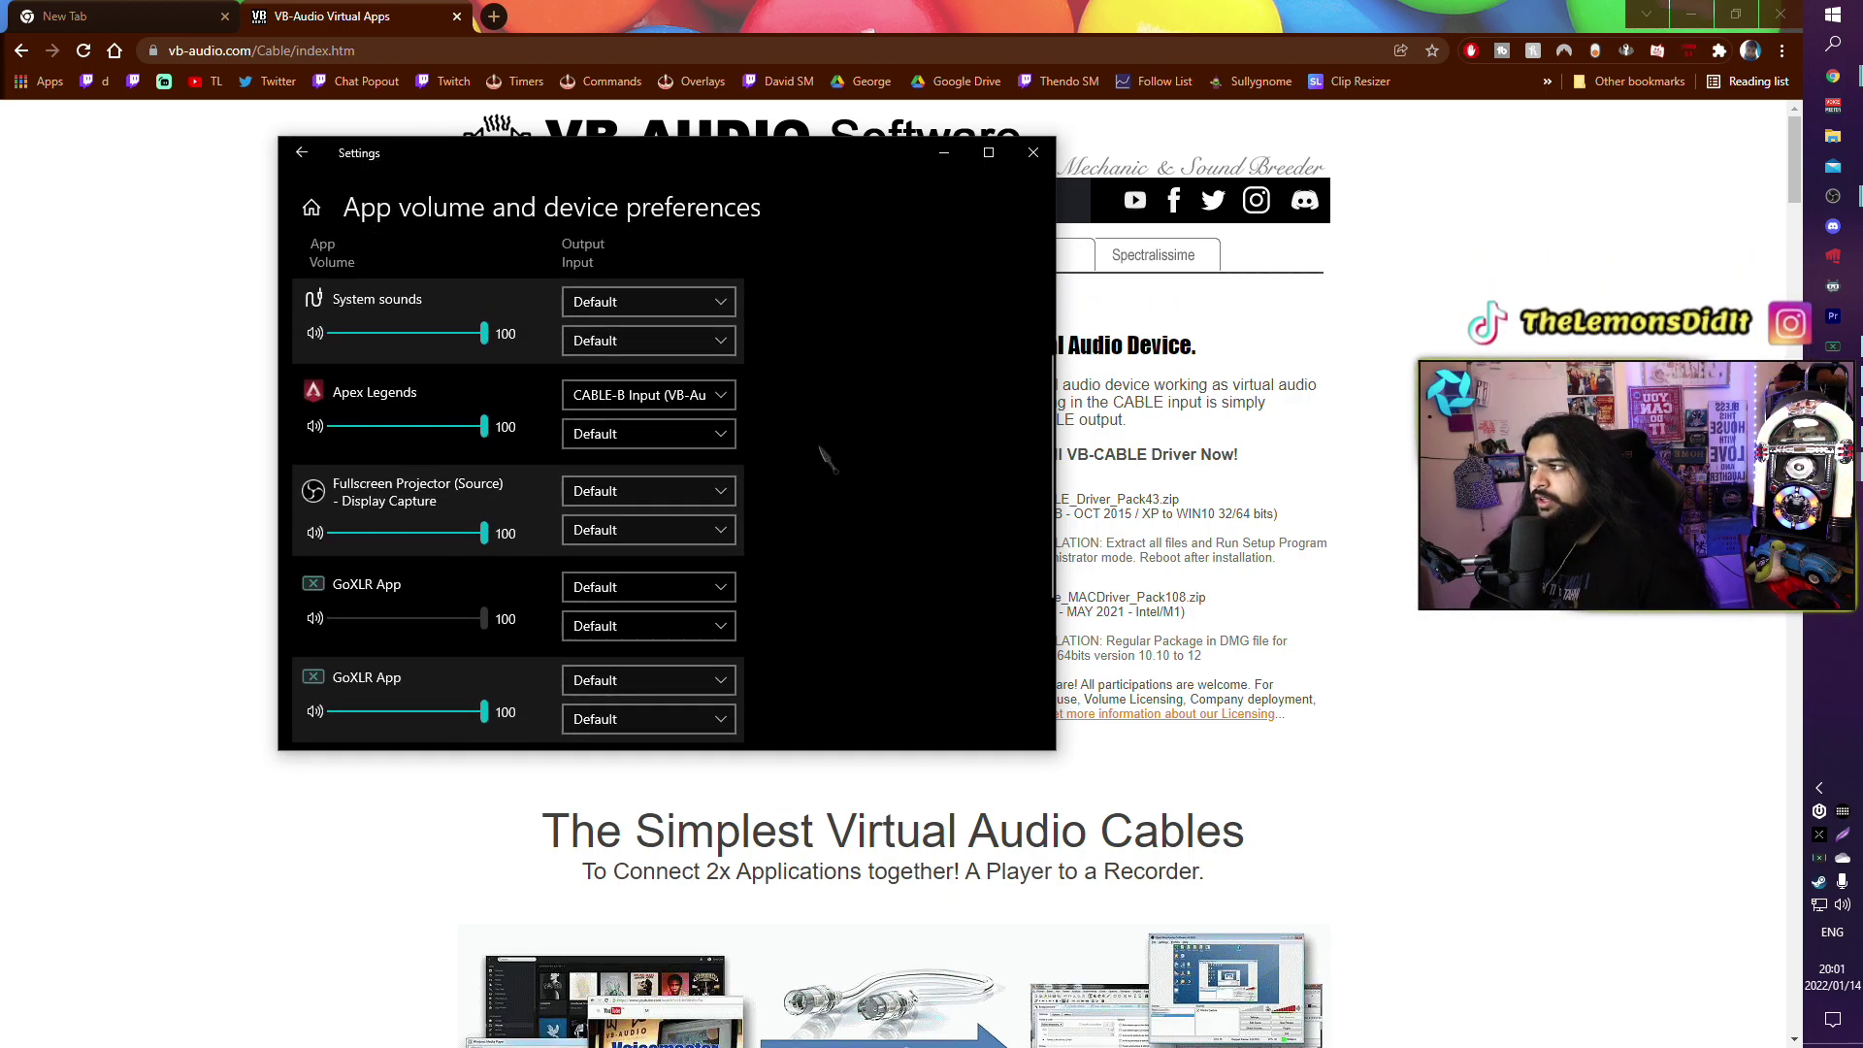
left_click(690, 404)
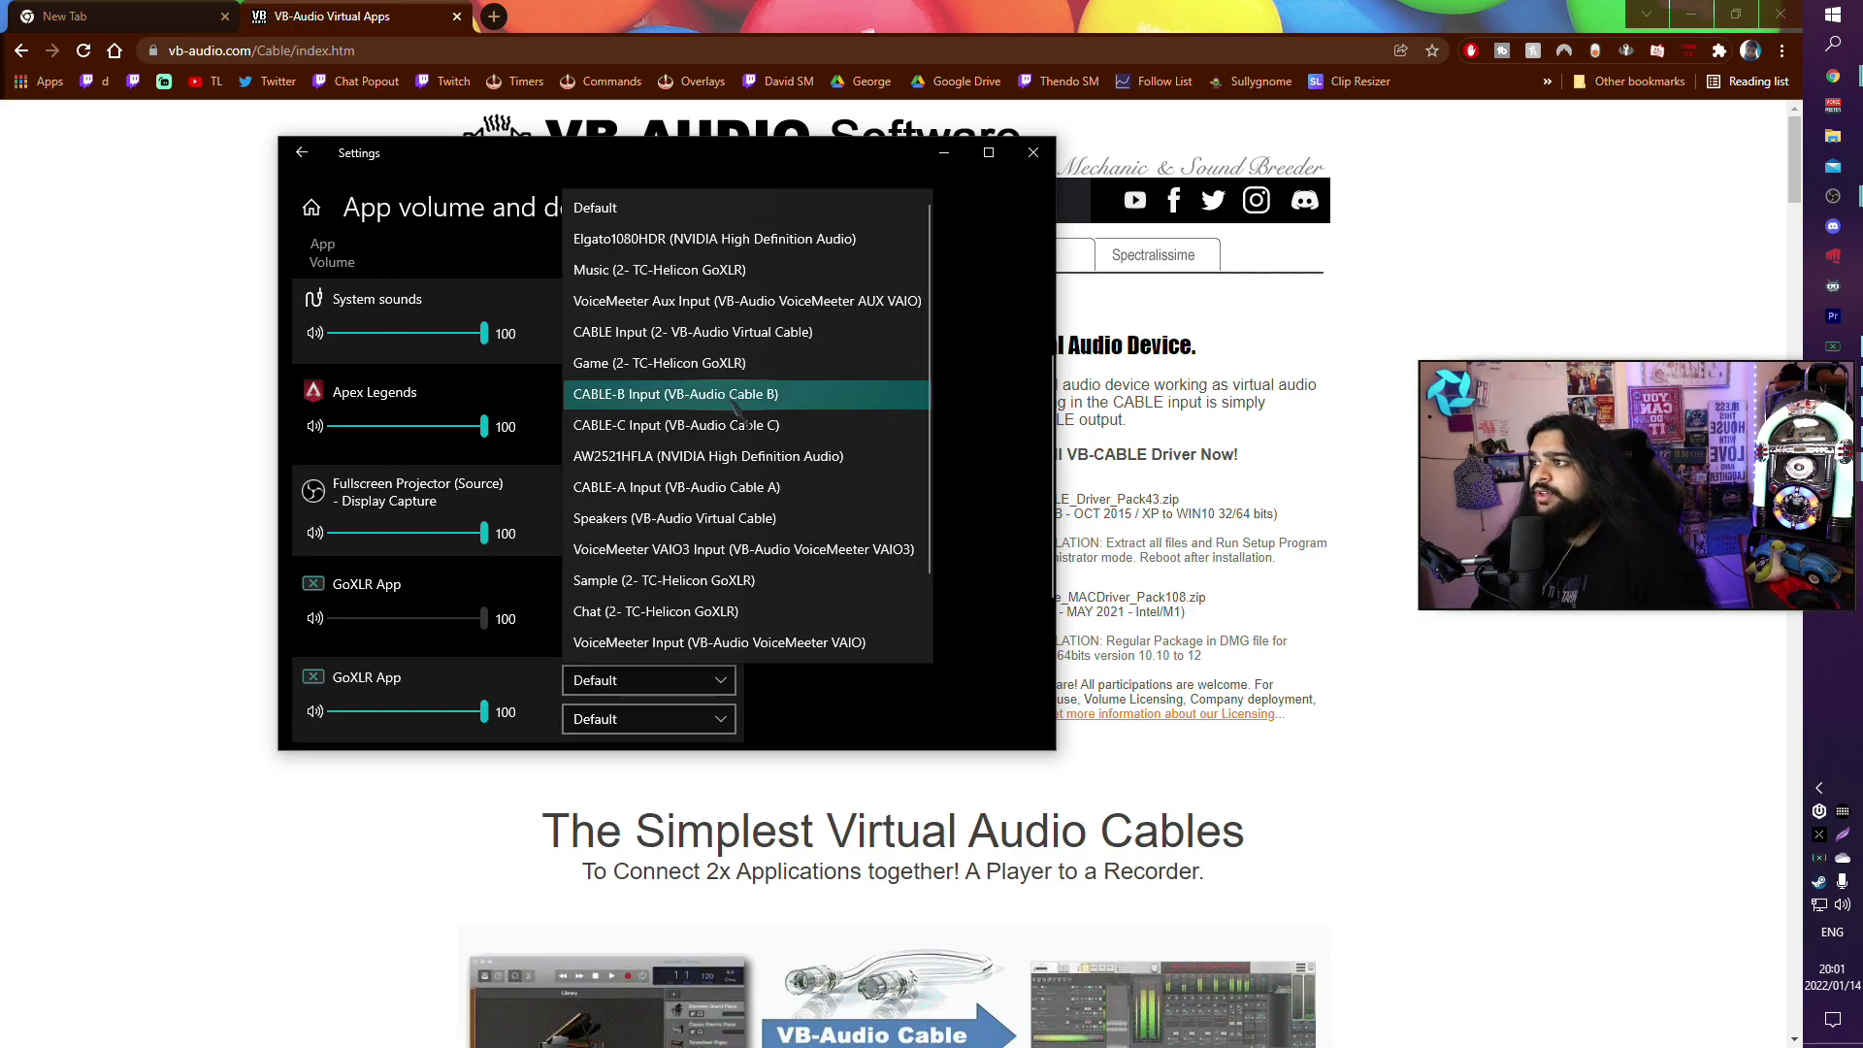
left_click(1019, 403)
left_click(660, 405)
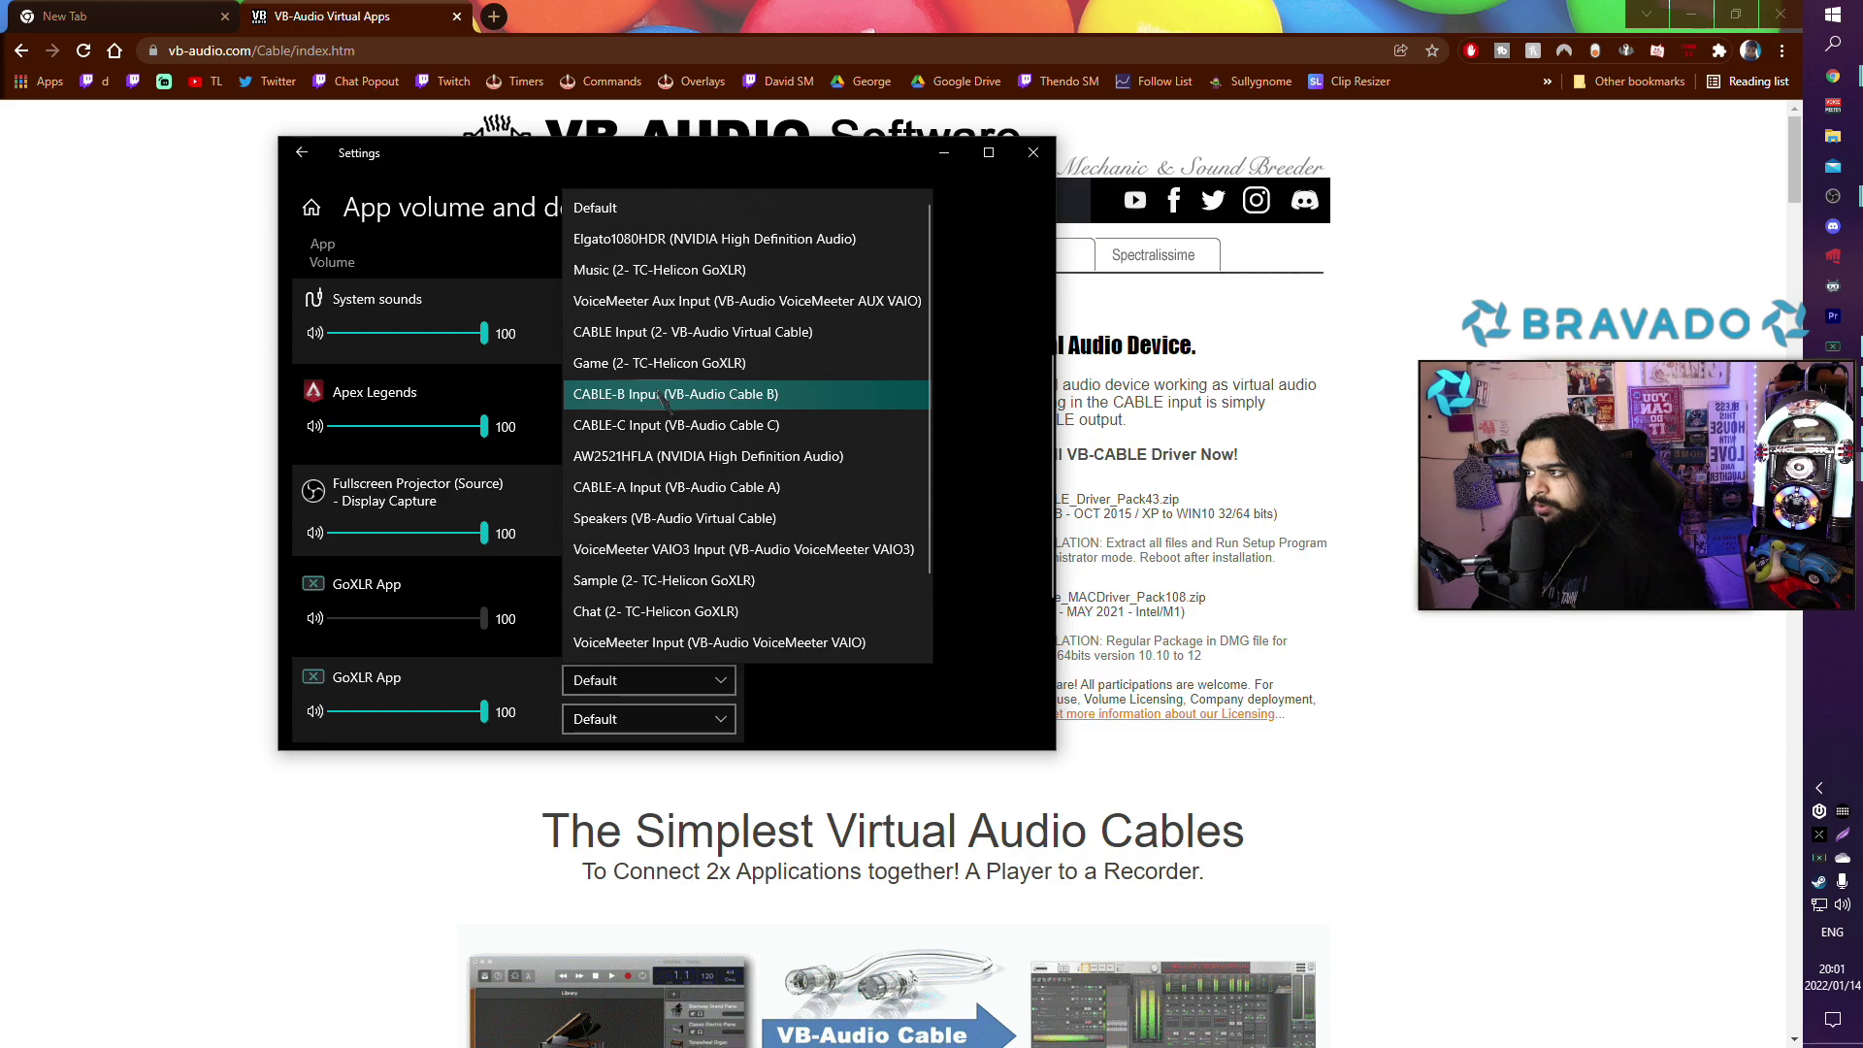
scroll(708, 553, "up", 1)
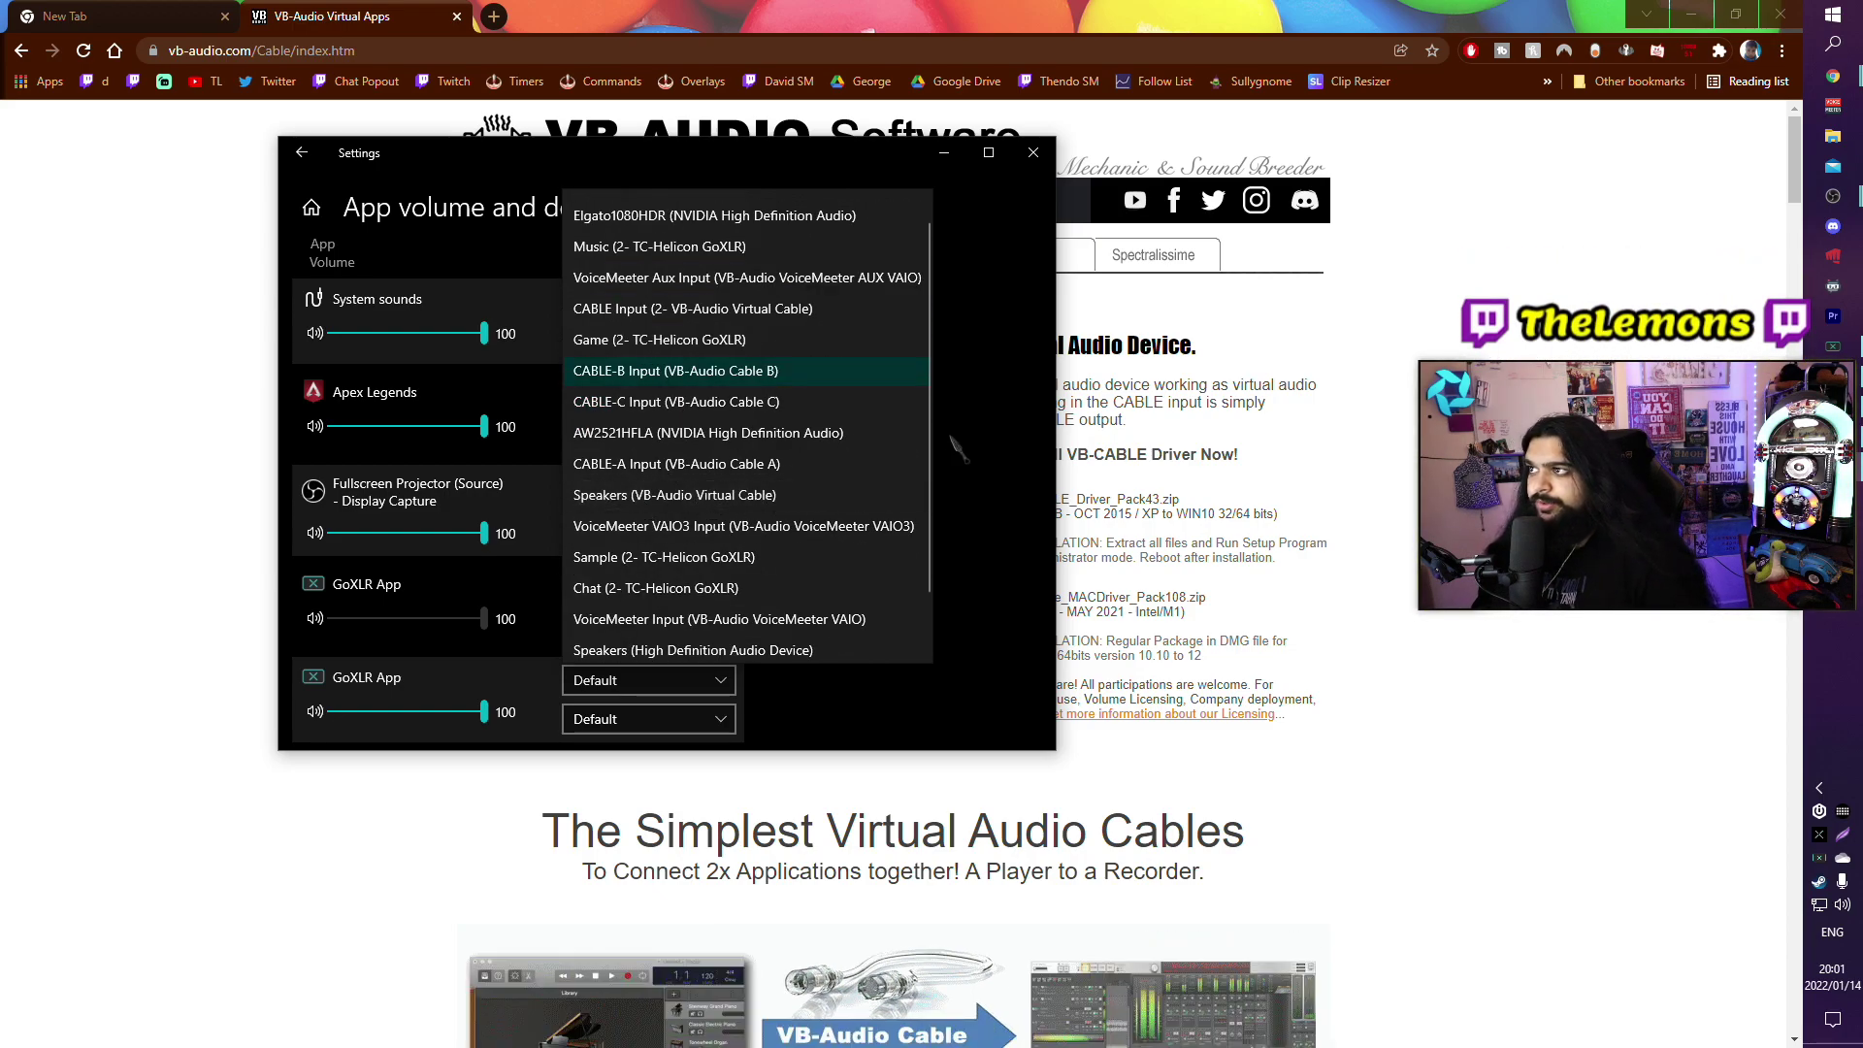
left_click(1164, 436)
mouse_move(1834, 165)
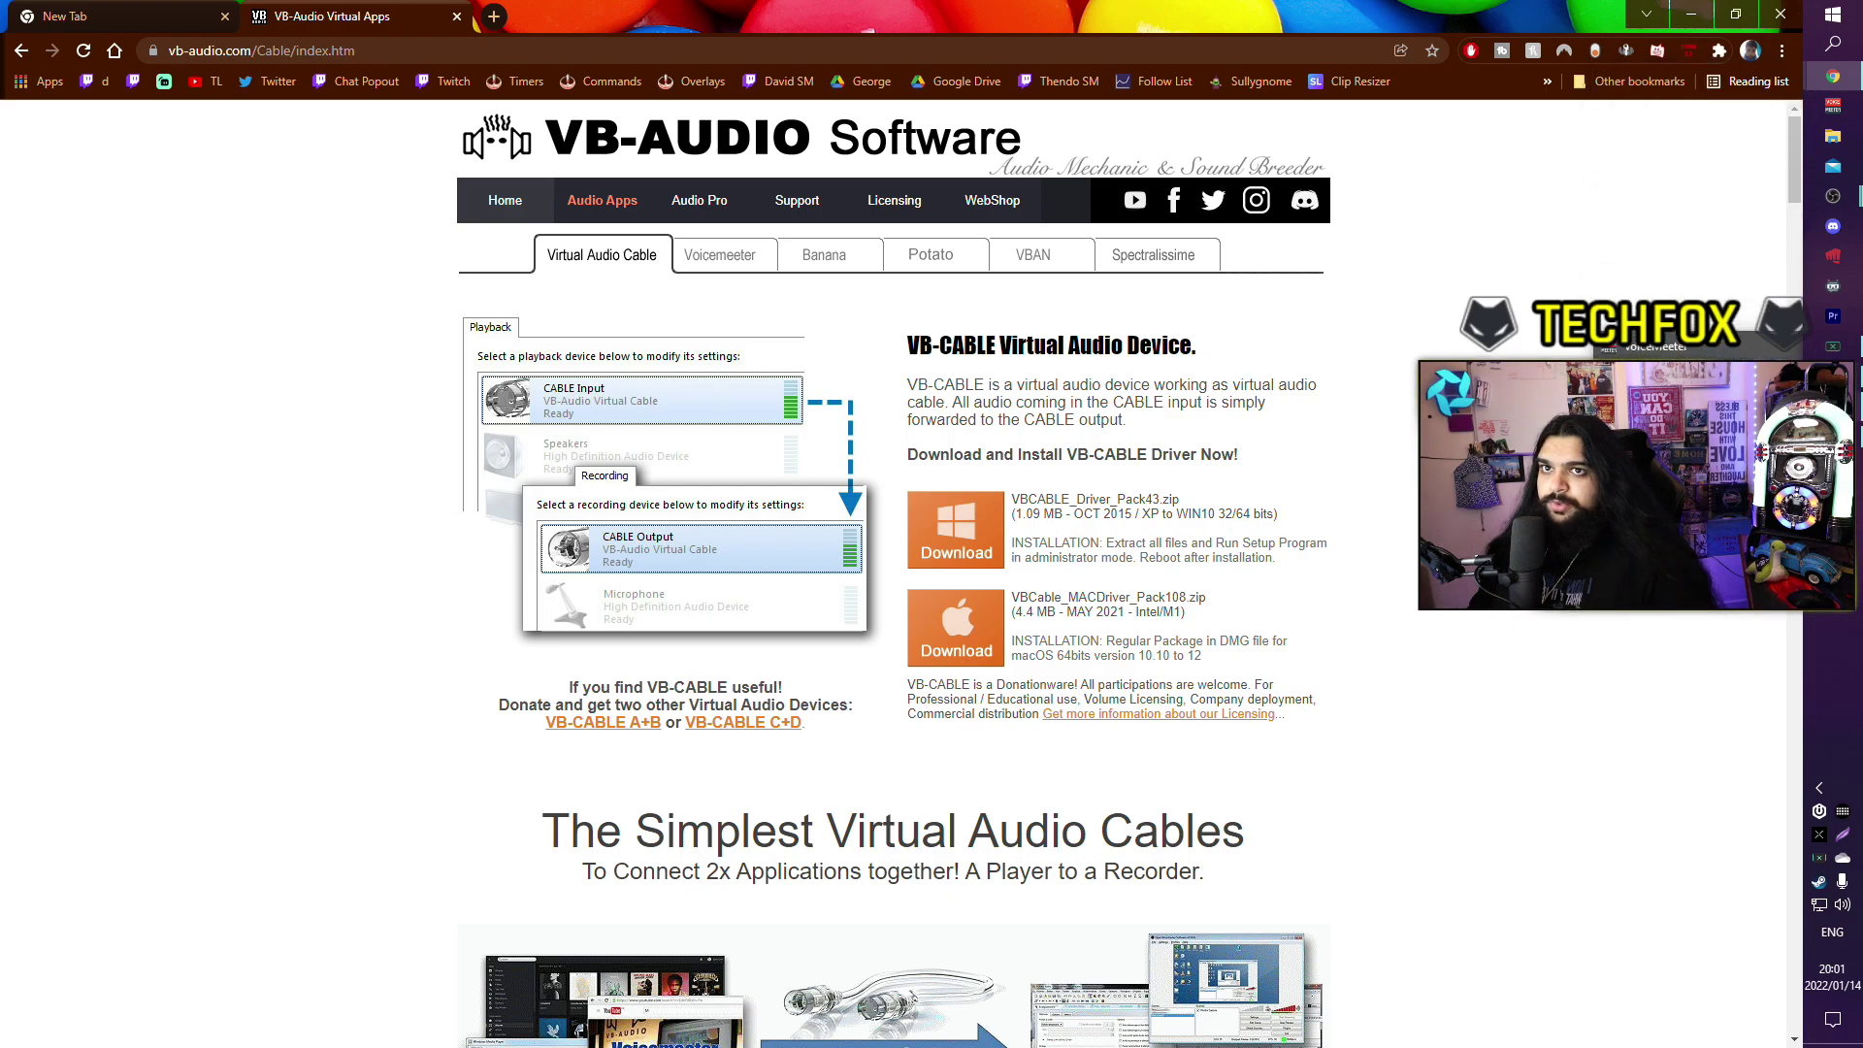
- Back in the Voicemeeter mixer, drop Hardware Input 2's limiter to -25 and push its fader gain to +12.0 dB
left_click(1833, 406)
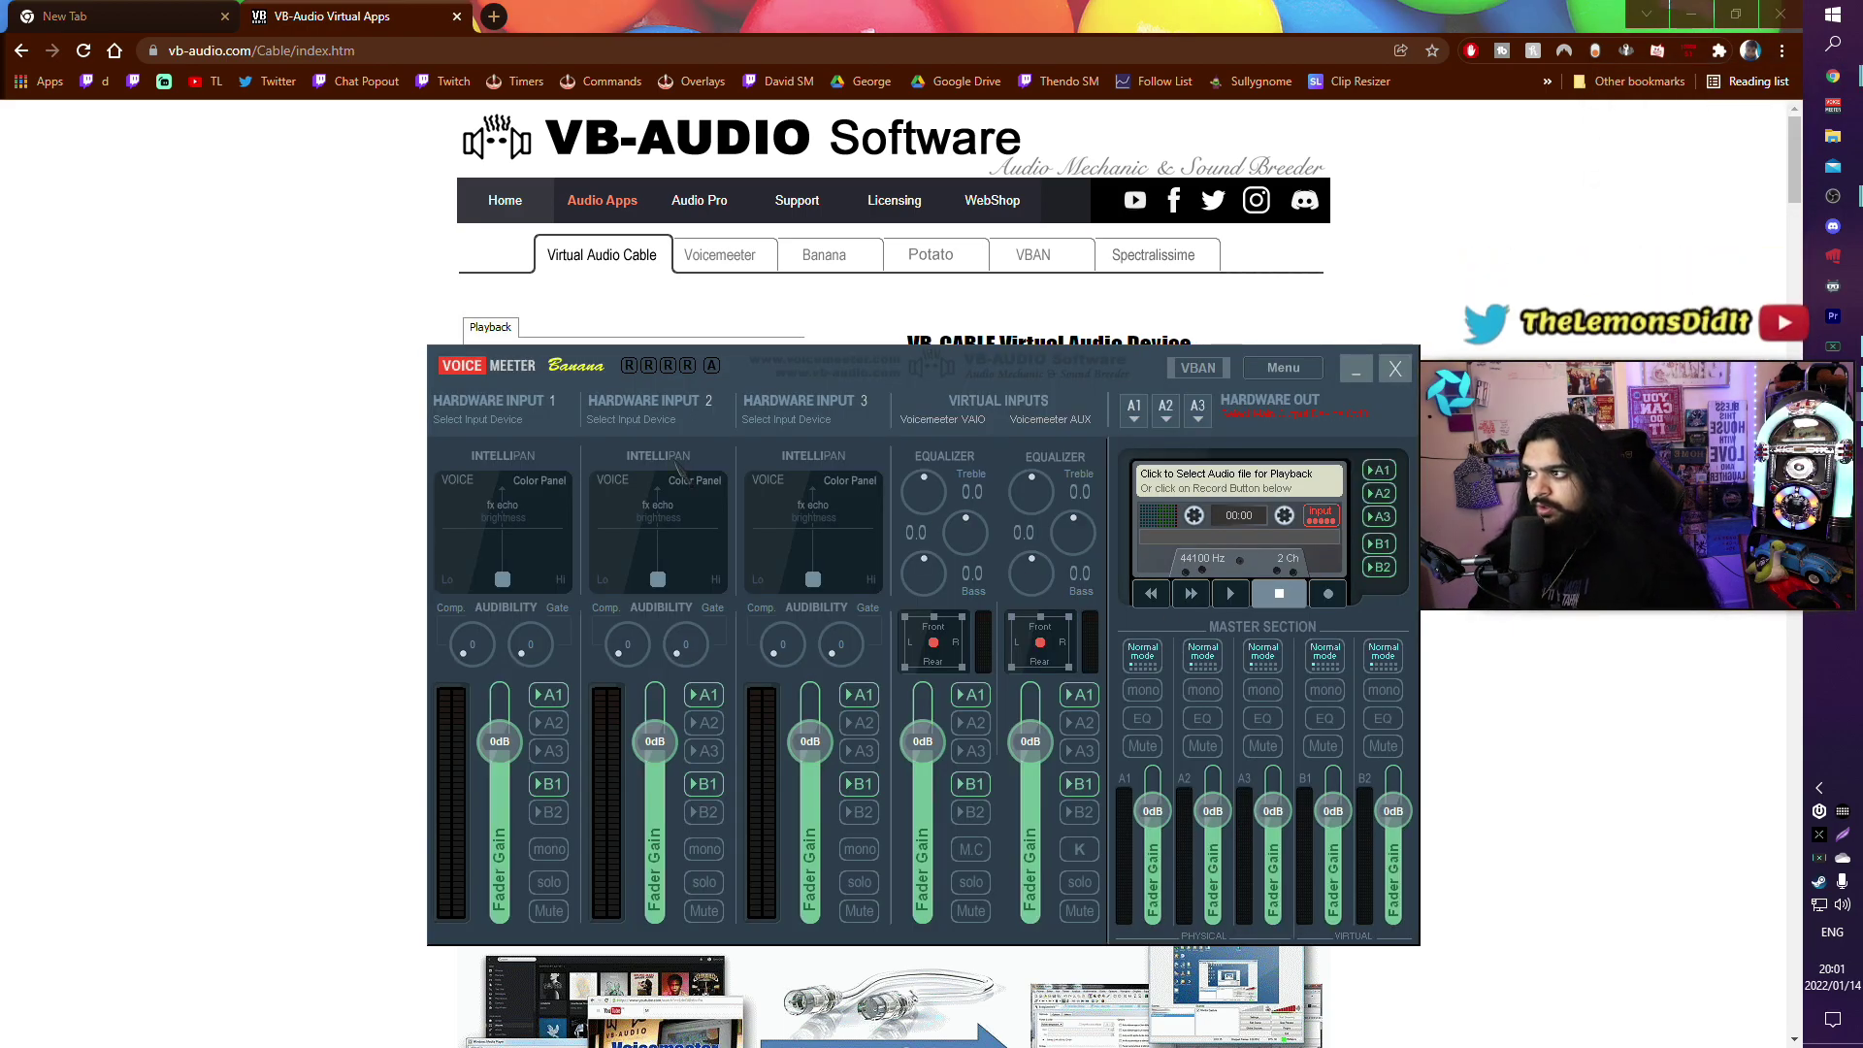
left_click(658, 404)
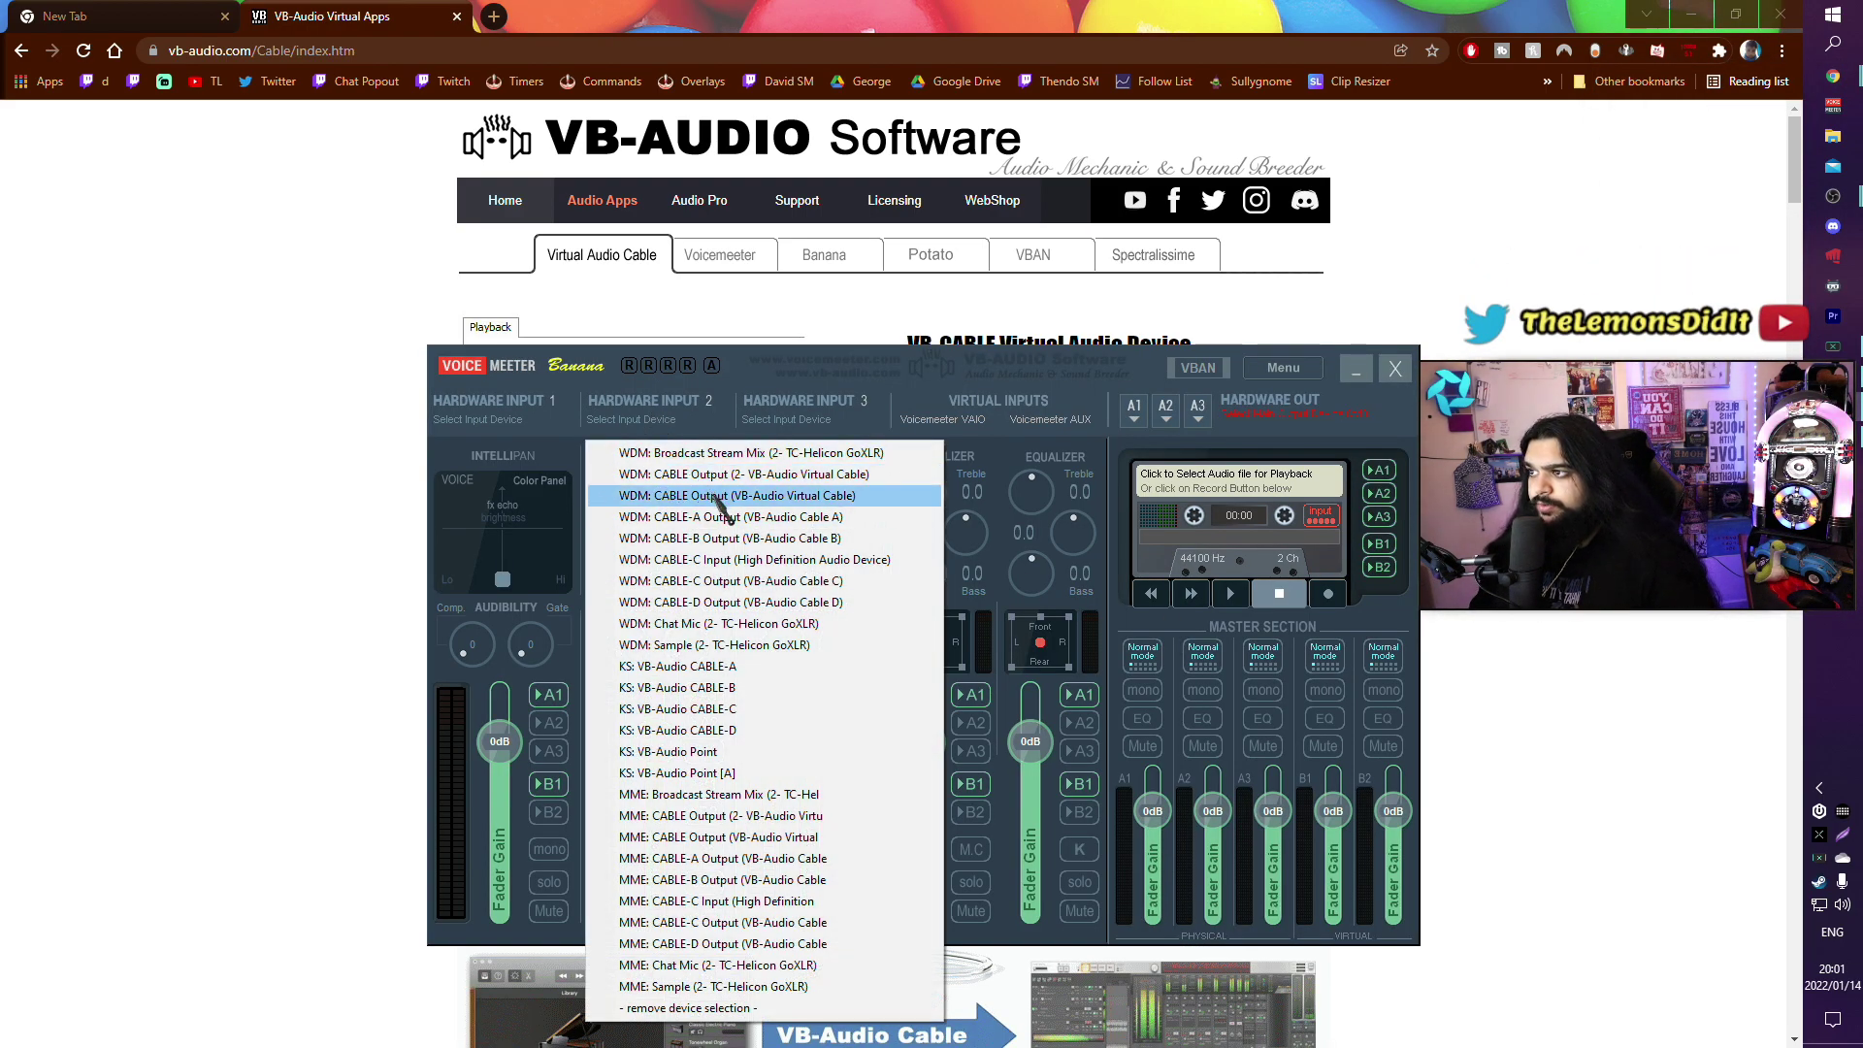
left_click(735, 378)
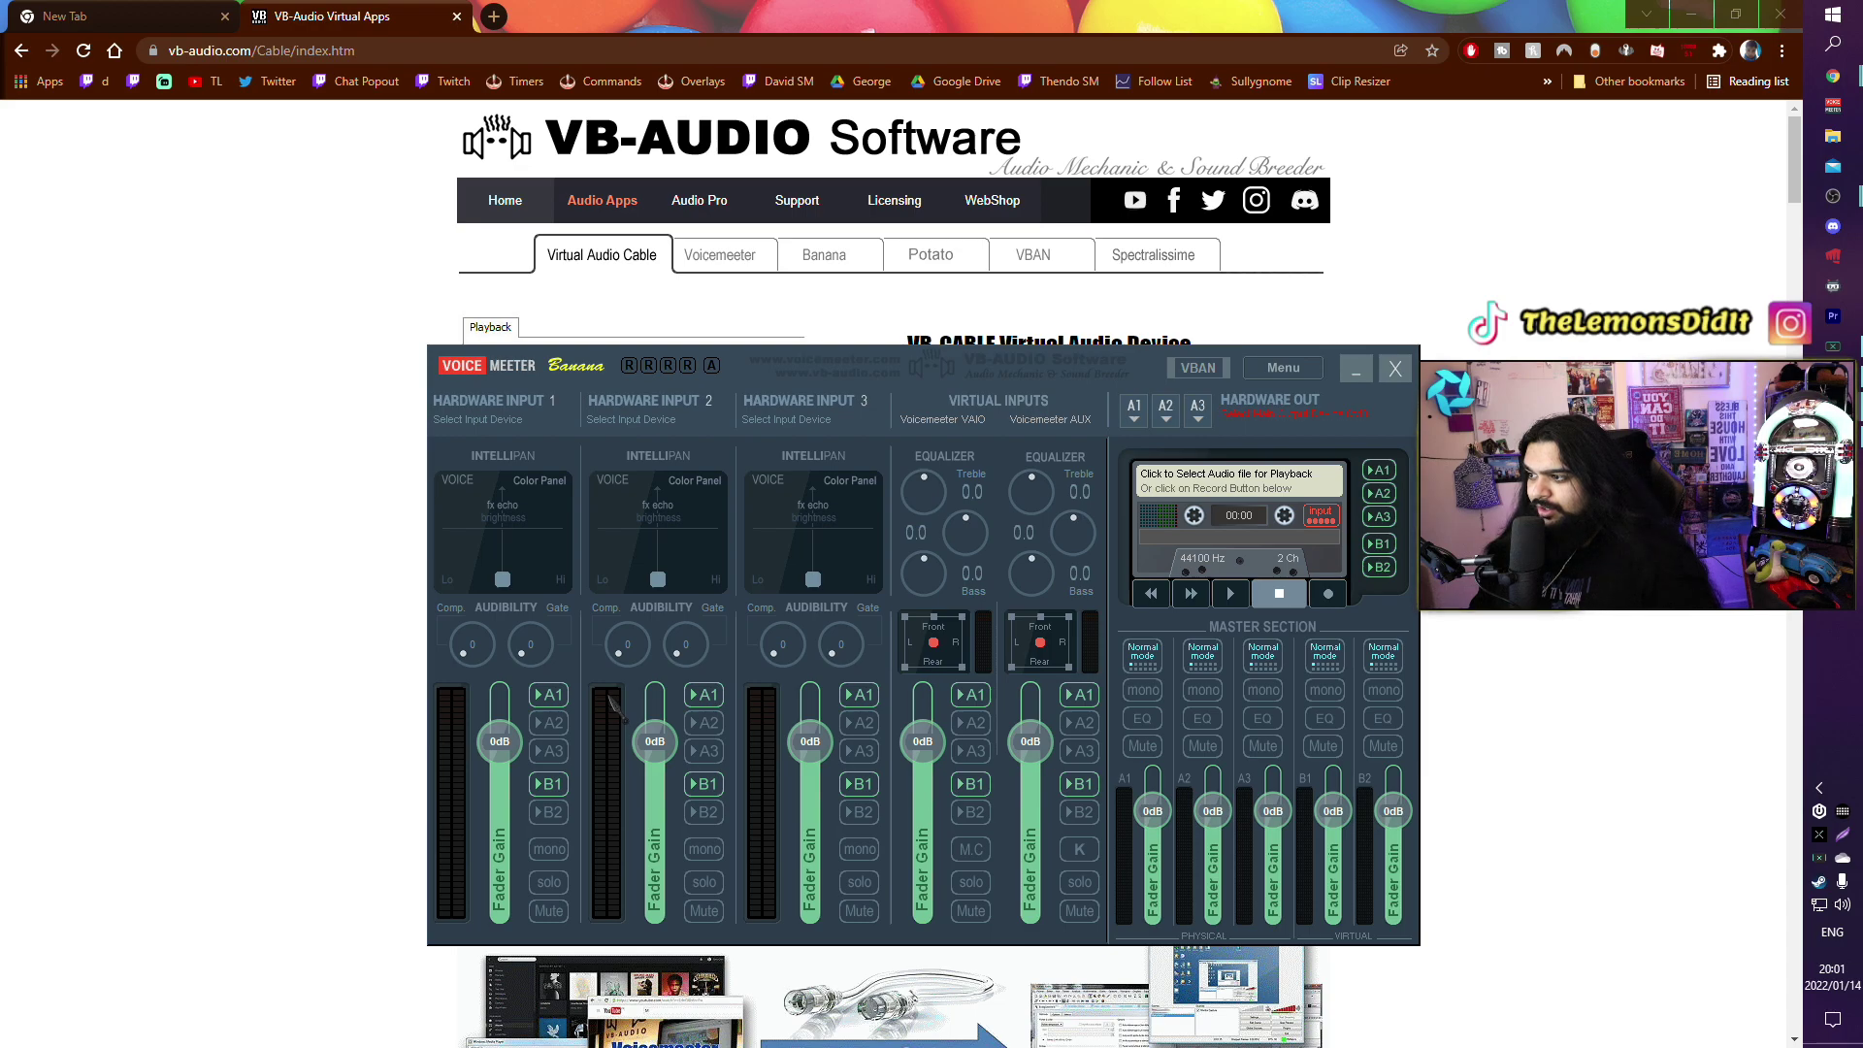
left_click_drag(610, 718, 612, 822)
left_click_drag(655, 742, 663, 723)
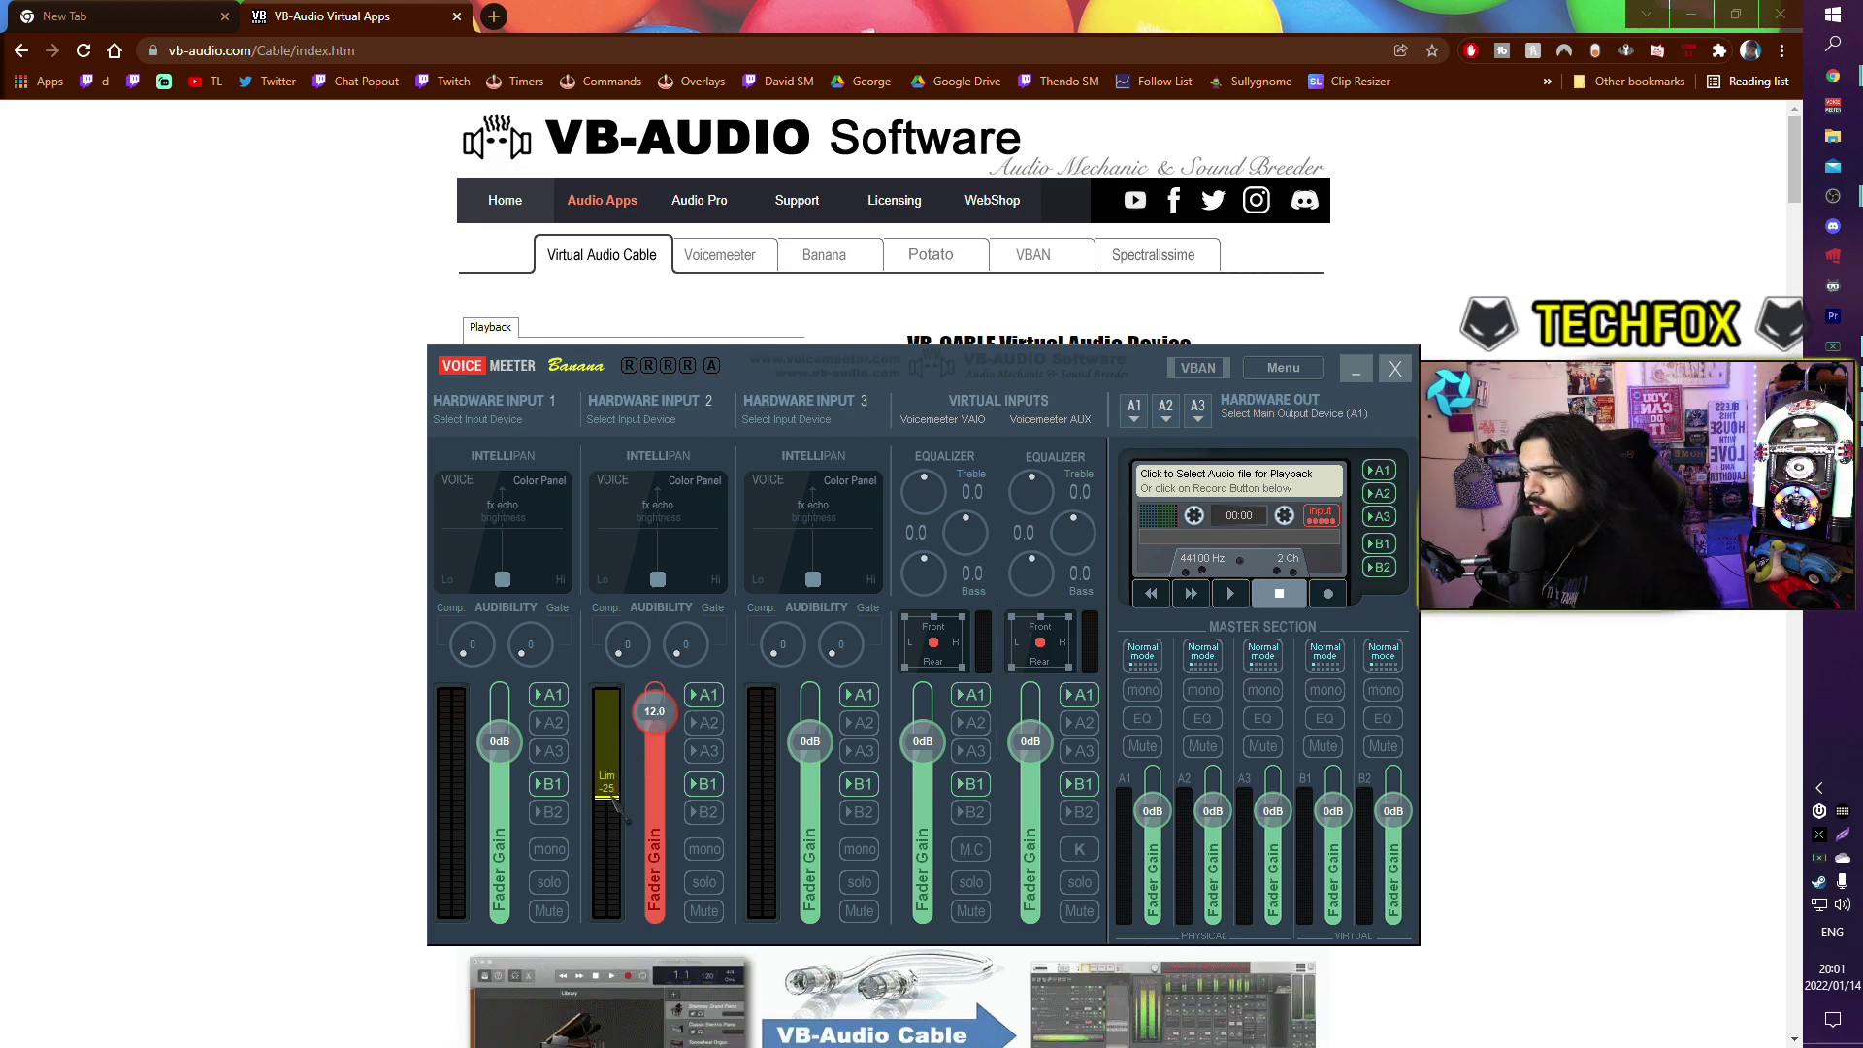